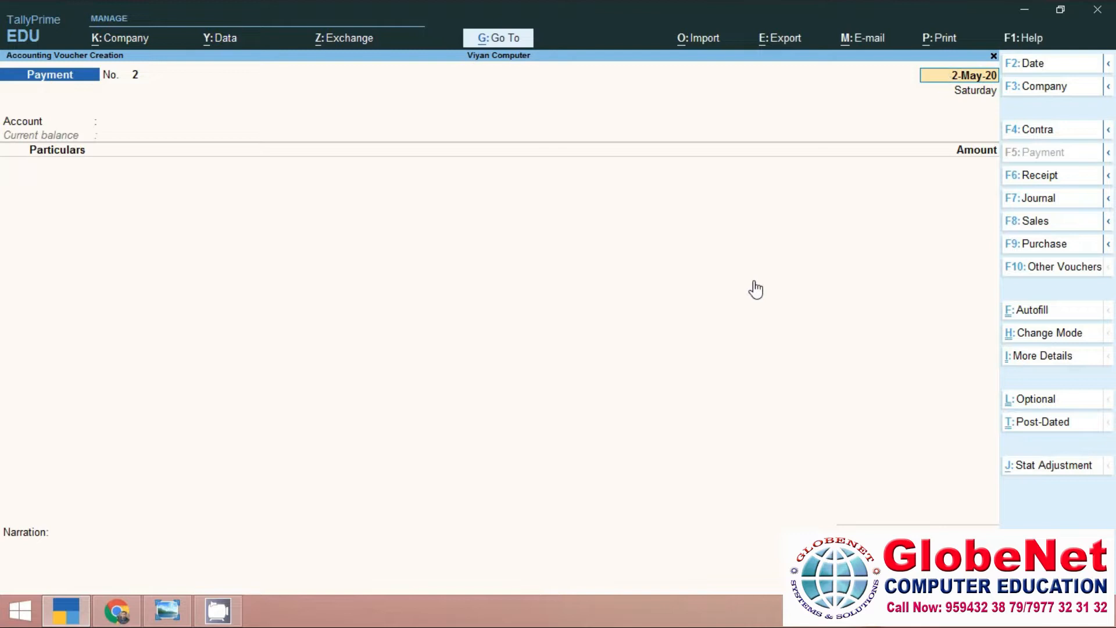
# - Start a purchase voucher dated 1-Jul-20 with supplier invoice number 0001 and the same invoice date
pyautogui.click(1064, 252)
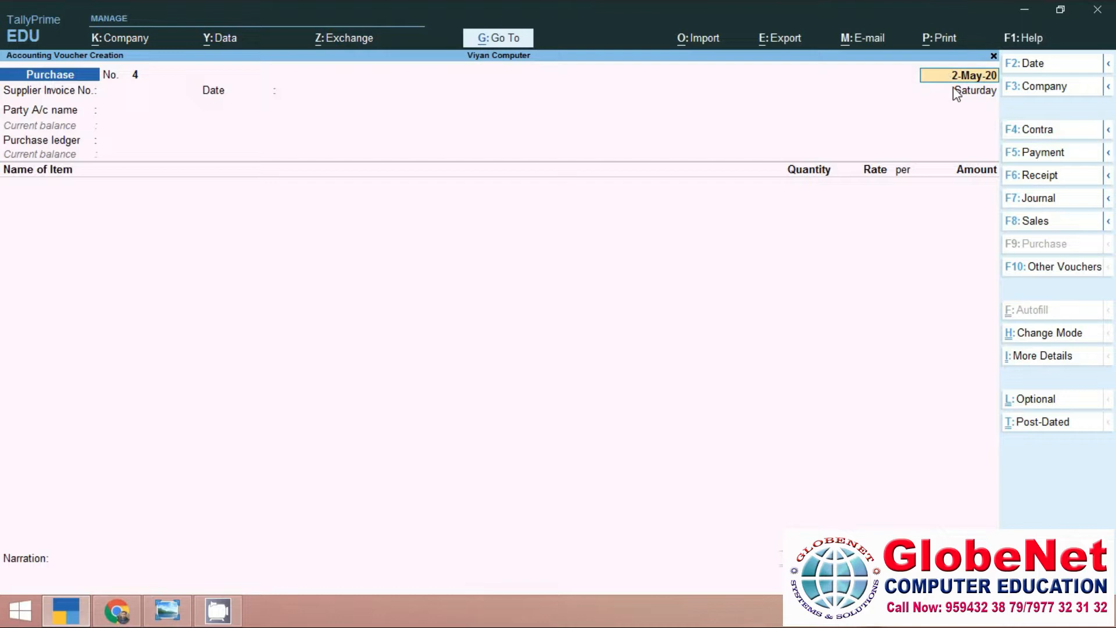
pyautogui.write('1/7/2020')
pyautogui.press('Return')
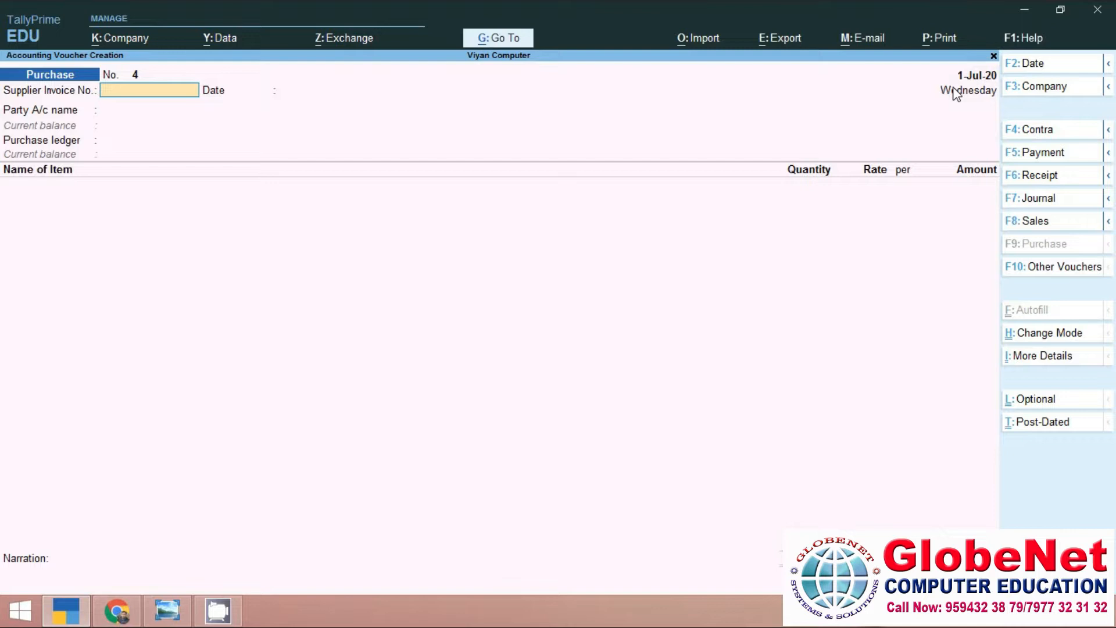
pyautogui.write('0001')
pyautogui.press('Return')
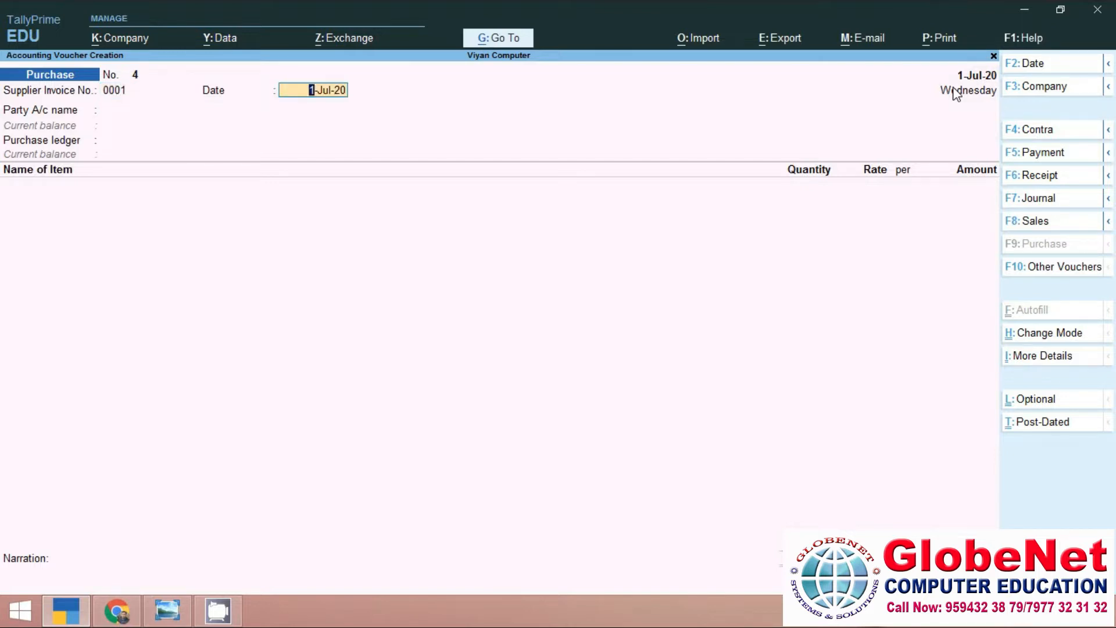
pyautogui.press('Return')
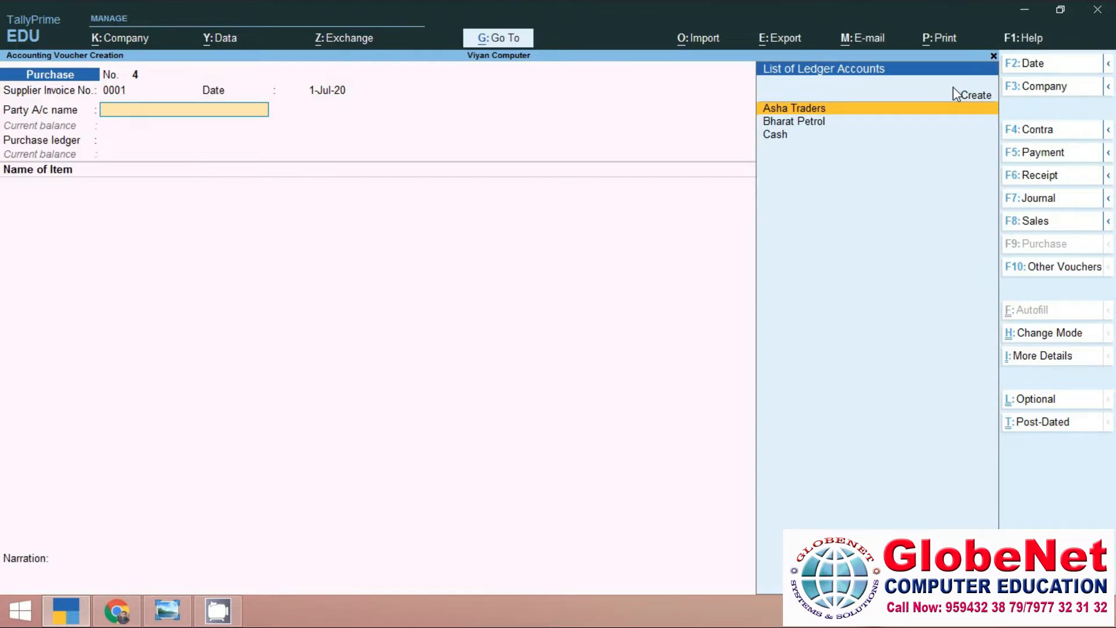
# - Create a party ledger named Jeshel Computer under Sundry Creditors from the purchase voucher
pyautogui.press('alt')
pyautogui.hotkey('alt', 'c')
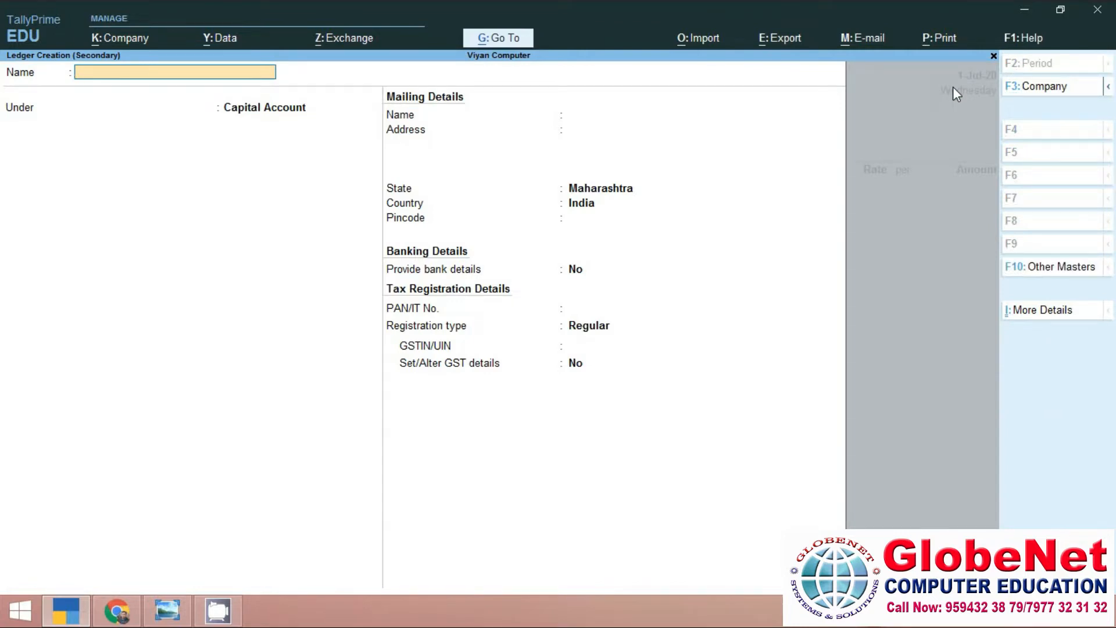
pyautogui.write('Jeshel Computer')
pyautogui.press('Return')
pyautogui.write('s')
pyautogui.press('Down')
pyautogui.press('Down')
pyautogui.press('Down')
pyautogui.press('Return')
pyautogui.press('Return')
pyautogui.press('Return')
pyautogui.press('Return')
pyautogui.press('Return')
pyautogui.press('Return')
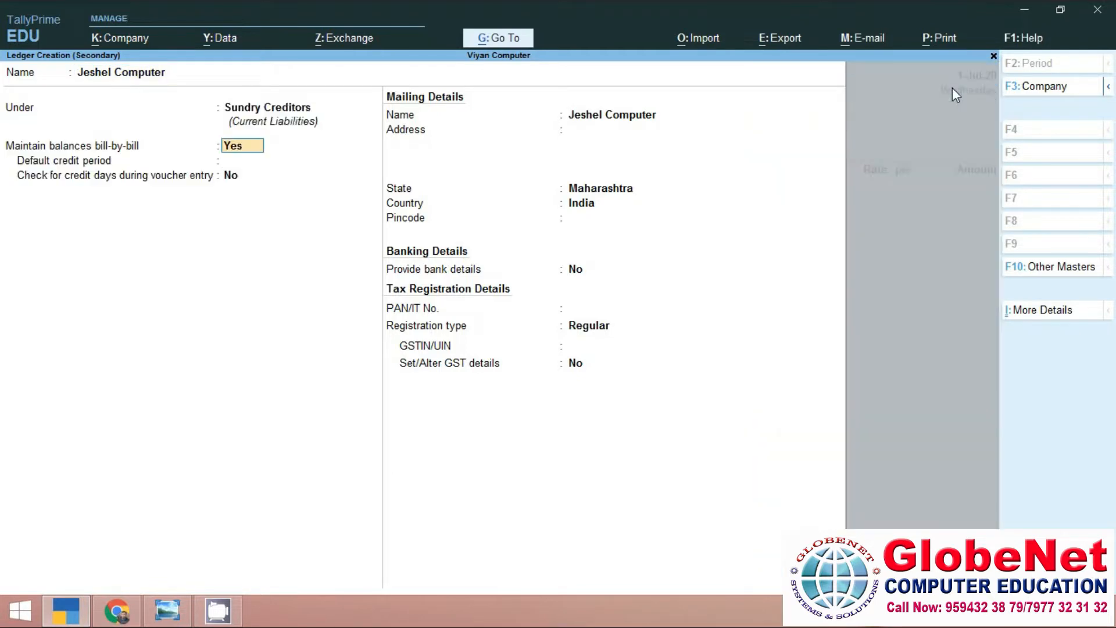
# - Keep bill-by-bill balances for the Jeshel Computer ledger and set its state to Not Applicable and country to Singapore
pyautogui.press('Return')
pyautogui.press('Return')
pyautogui.press('BackSpace')
pyautogui.write('s')
pyautogui.press('BackSpace')
pyautogui.press('BackSpace')
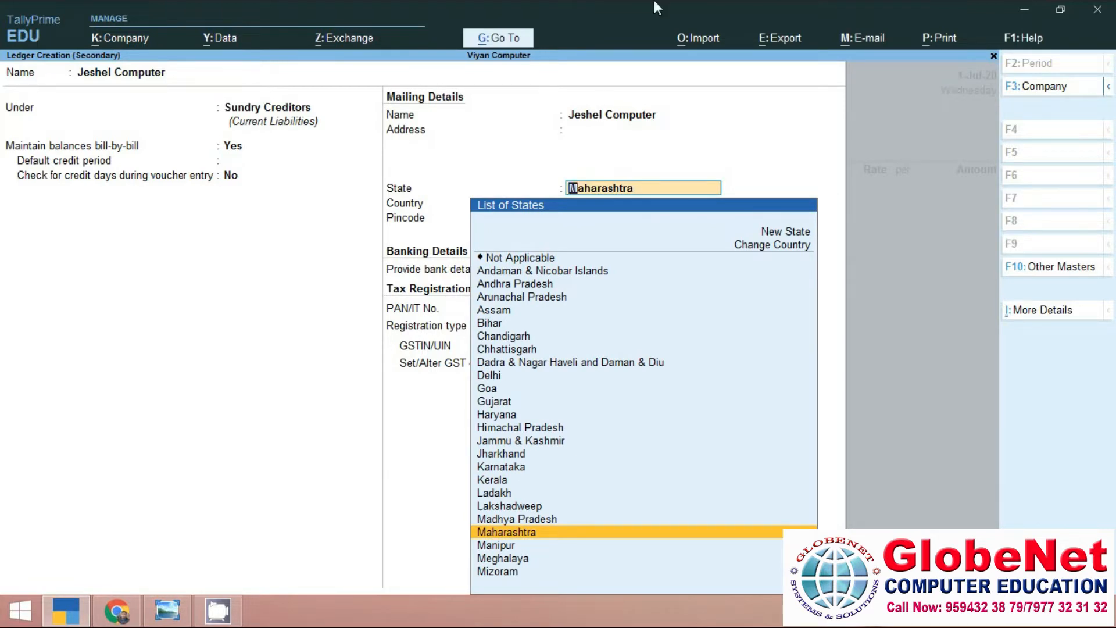
pyautogui.click(538, 263)
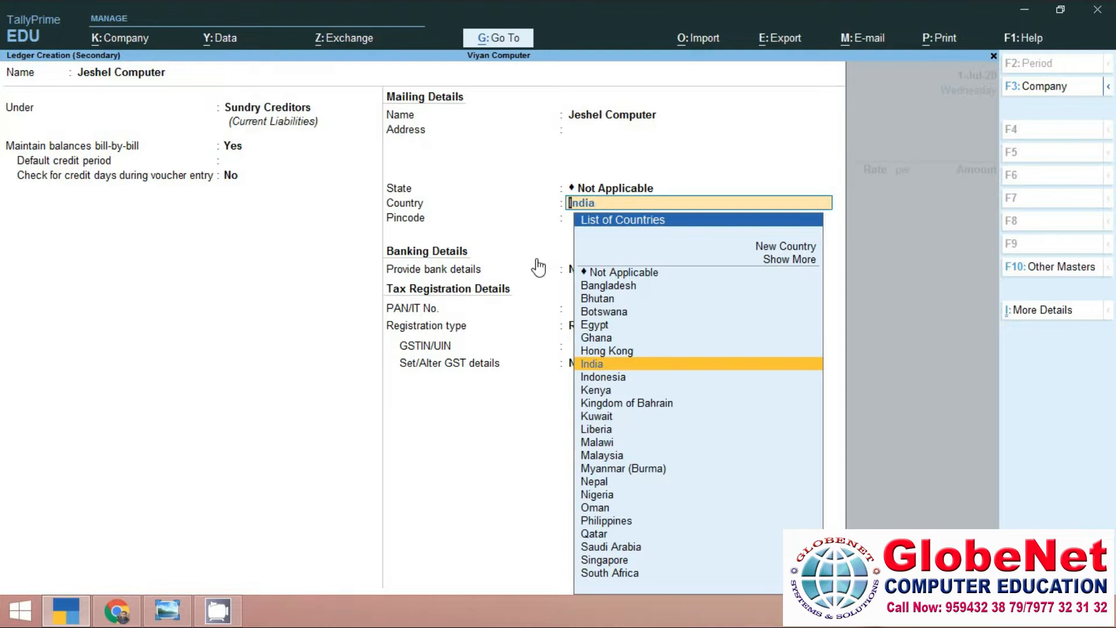
pyautogui.write('S')
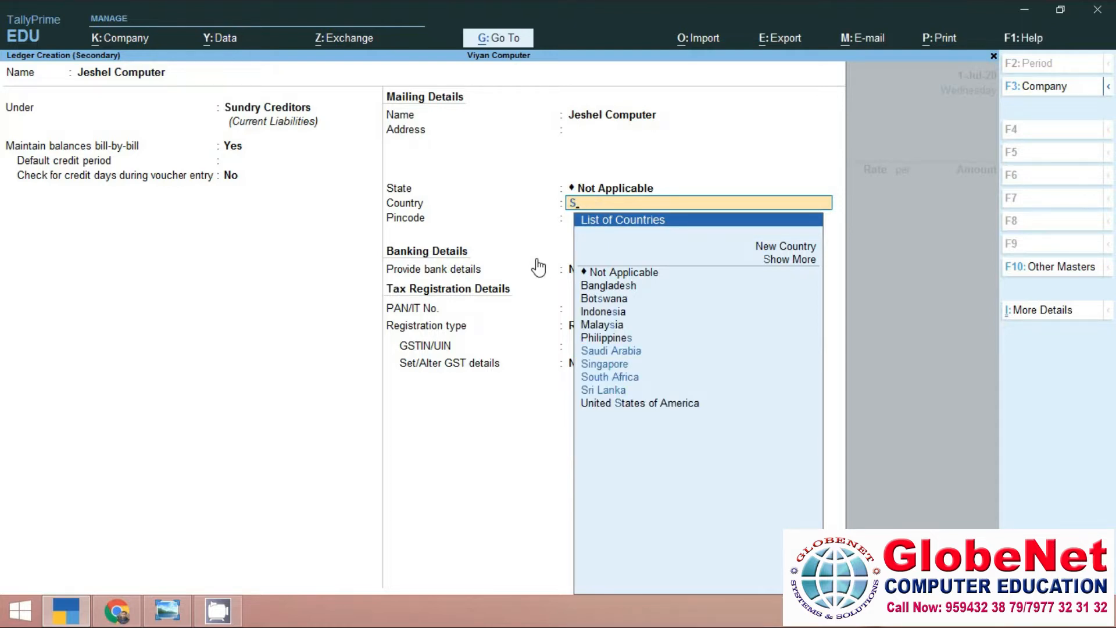
pyautogui.press('Down')
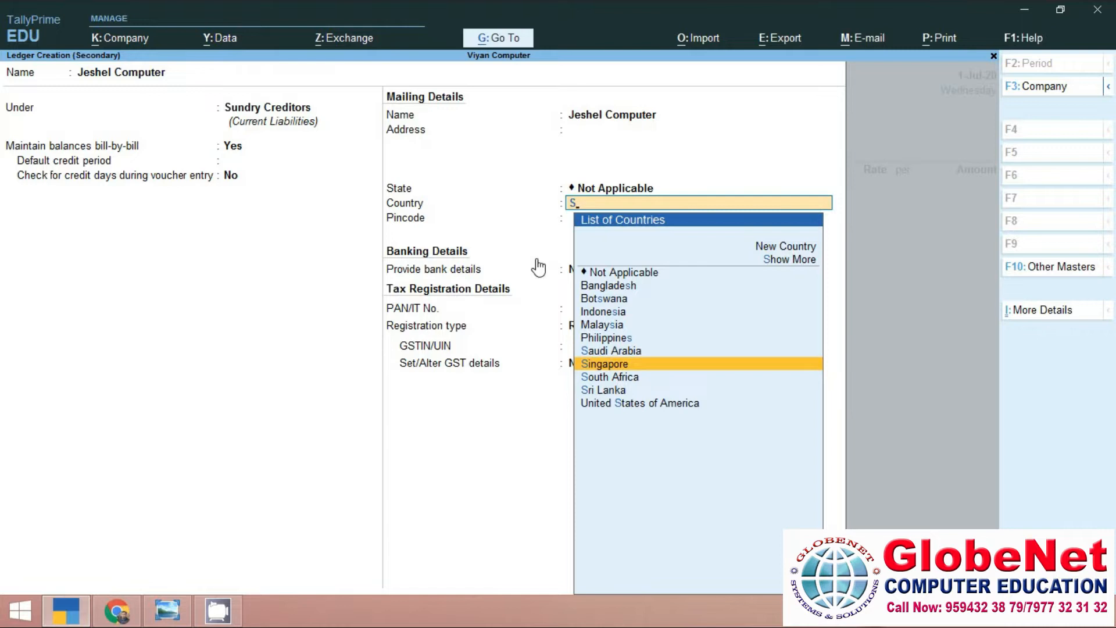
pyautogui.press('Return')
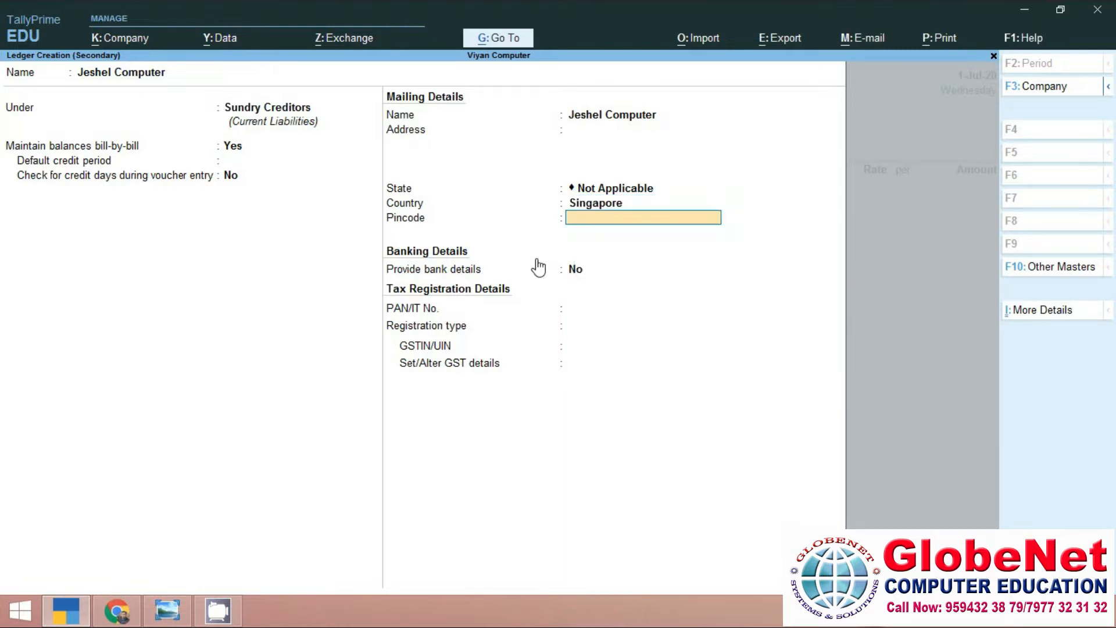
# - Save the Jeshel Computer ledger without pincode, bank details or PAN number, and use it as the voucher's party
pyautogui.press('Return')
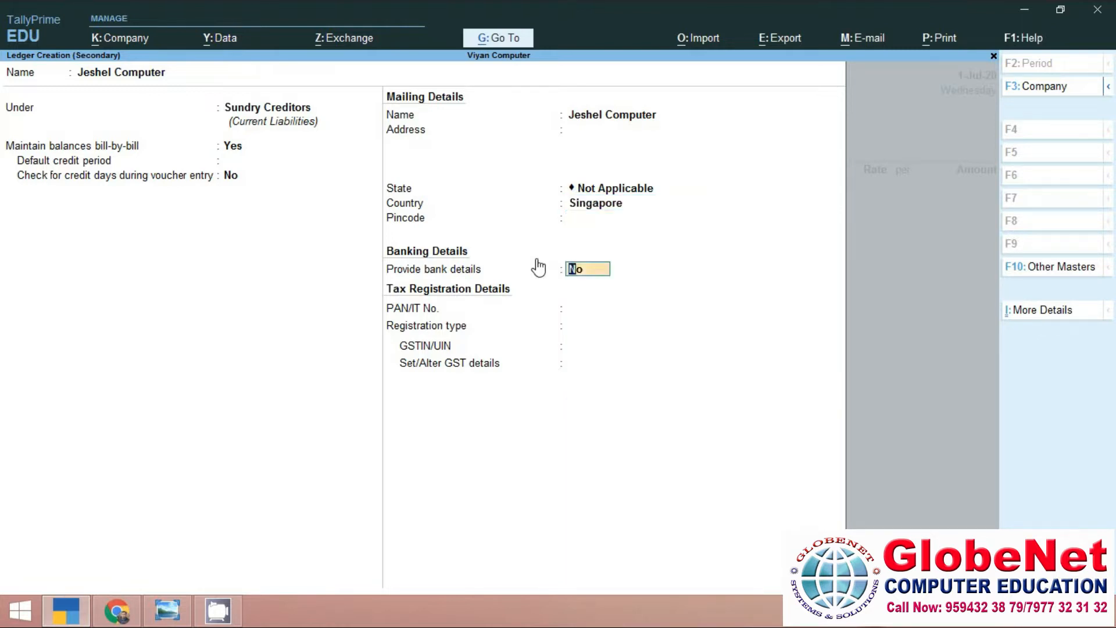
pyautogui.press('Return')
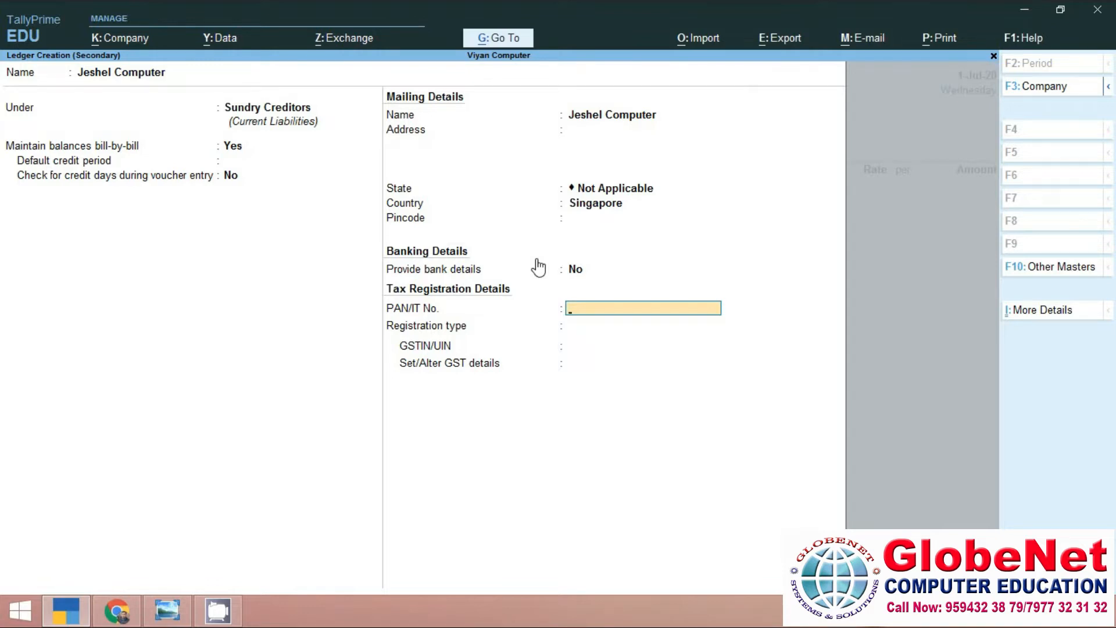
pyautogui.hotkey('ctrl', 'a')
pyautogui.press('Return')
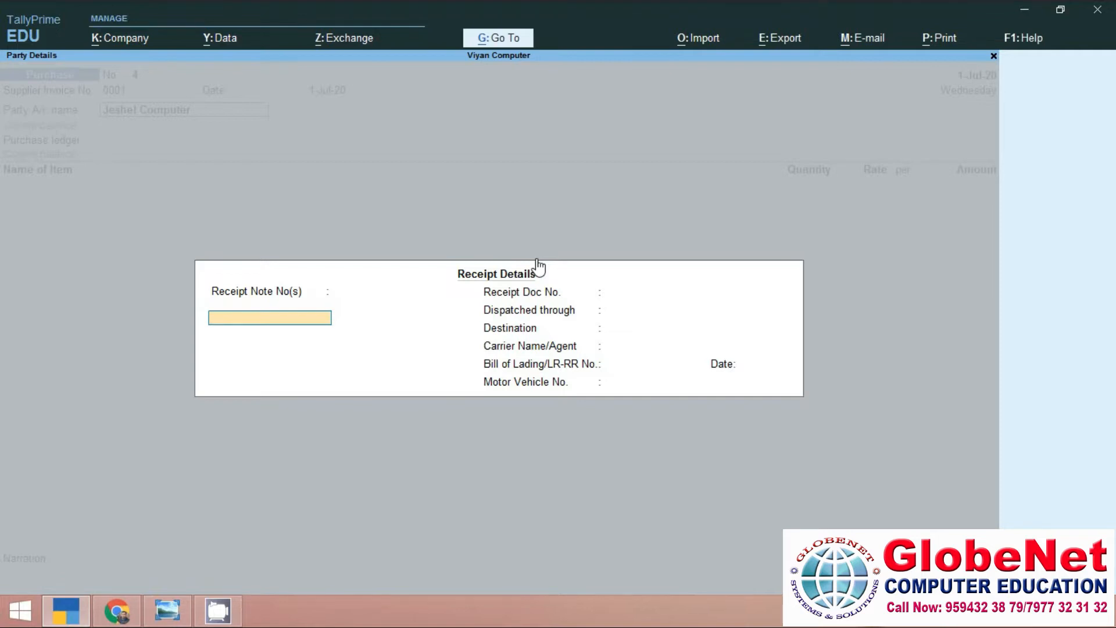
# - Enter 6565 as both the receipt note number and the receipt document number, with the note dated 1-Jul-20
pyautogui.write('6565')
pyautogui.press('Return')
pyautogui.press('Return')
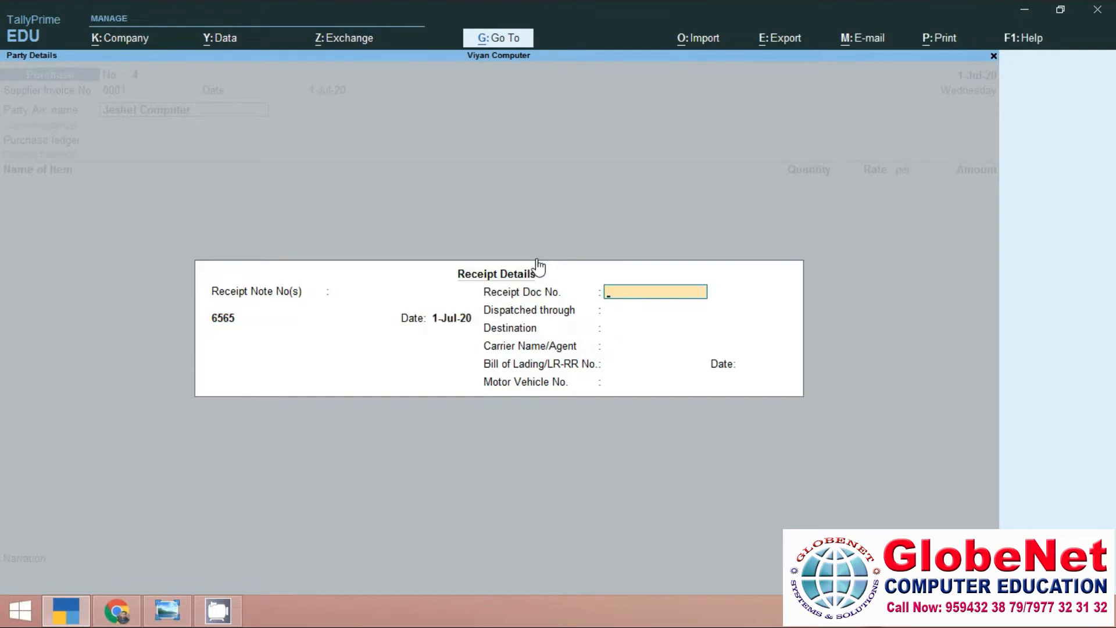
pyautogui.write('6565')
pyautogui.press('Return')
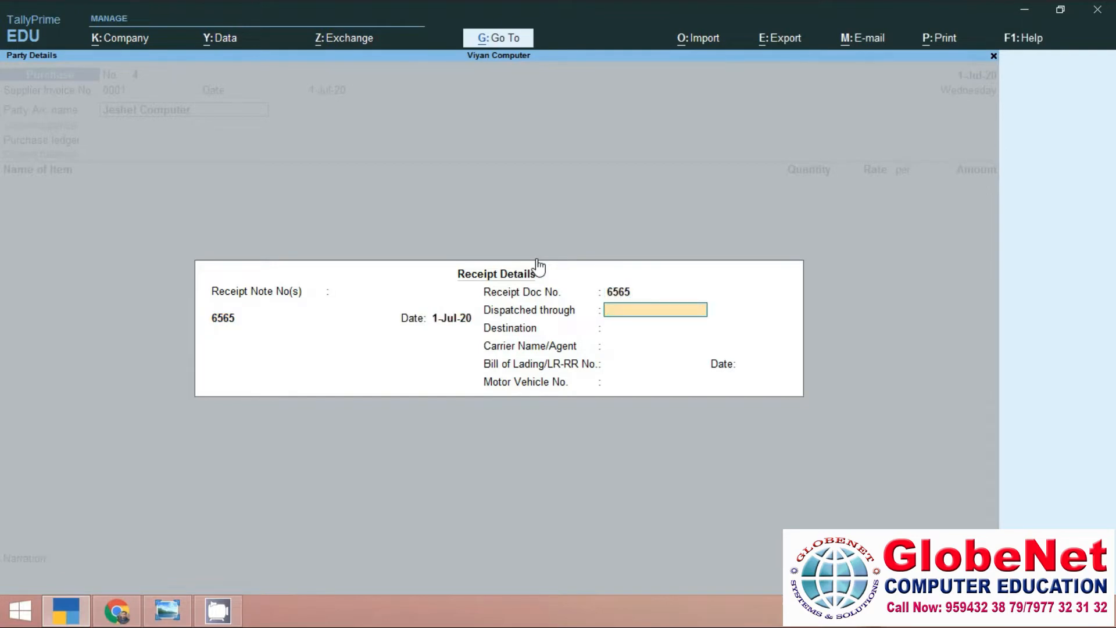
# - Set dispatch to By Air and destination to India, enter the carrier agent's name, and accept the receipt and party details
pyautogui.write('By Air')
pyautogui.press('Return')
pyautogui.write('India')
pyautogui.press('Return')
pyautogui.write('Rajesh')
pyautogui.press('Return')
pyautogui.press('Return')
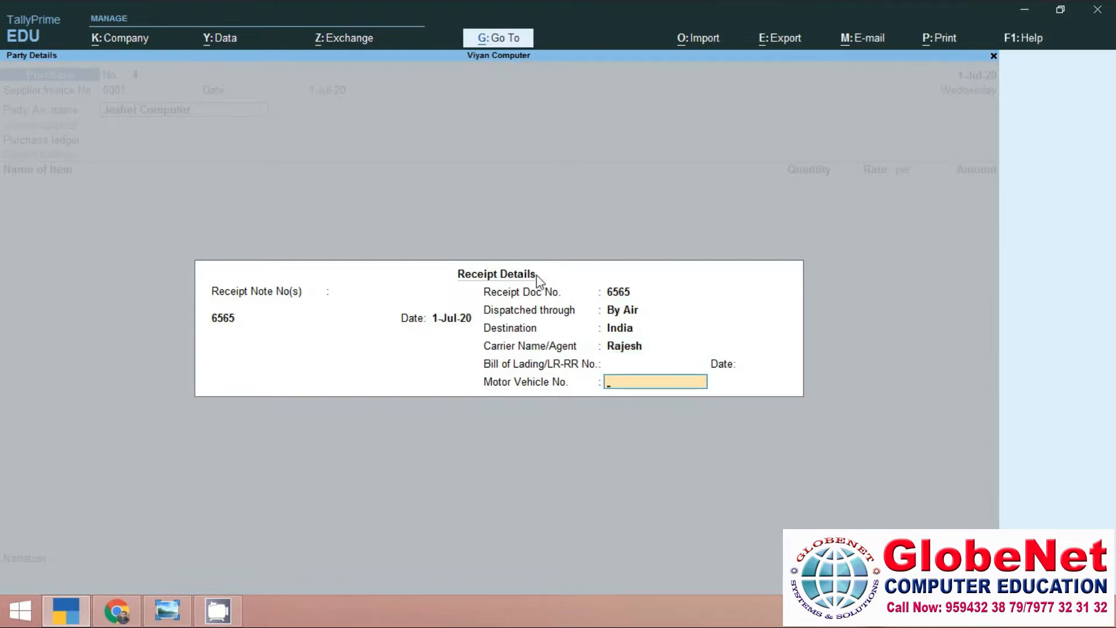
pyautogui.press('Return')
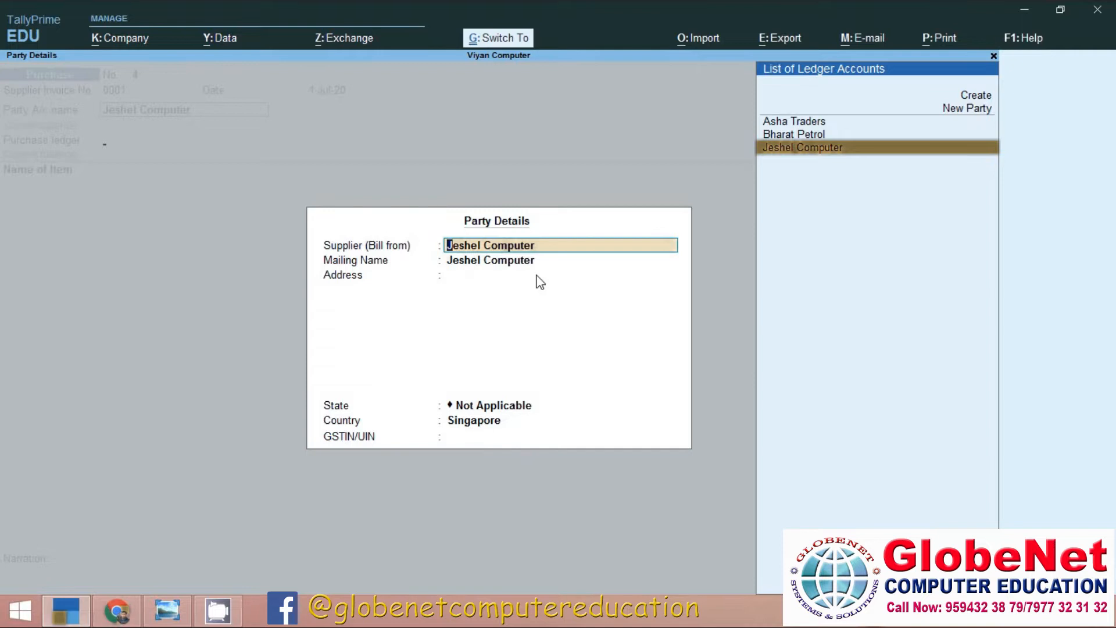
pyautogui.hotkey('ctrl', 'a')
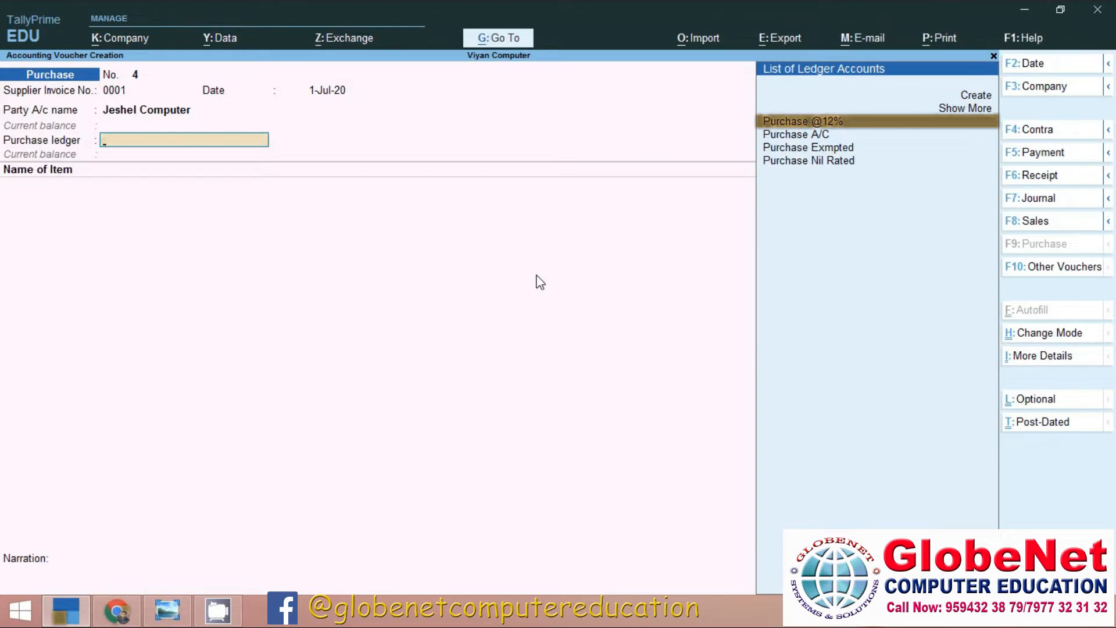
# - Create a purchase ledger named Purchase Import Taxable under Purchase Accounts from the voucher
pyautogui.hotkey('alt', 'c')
pyautogui.write('Purchase')
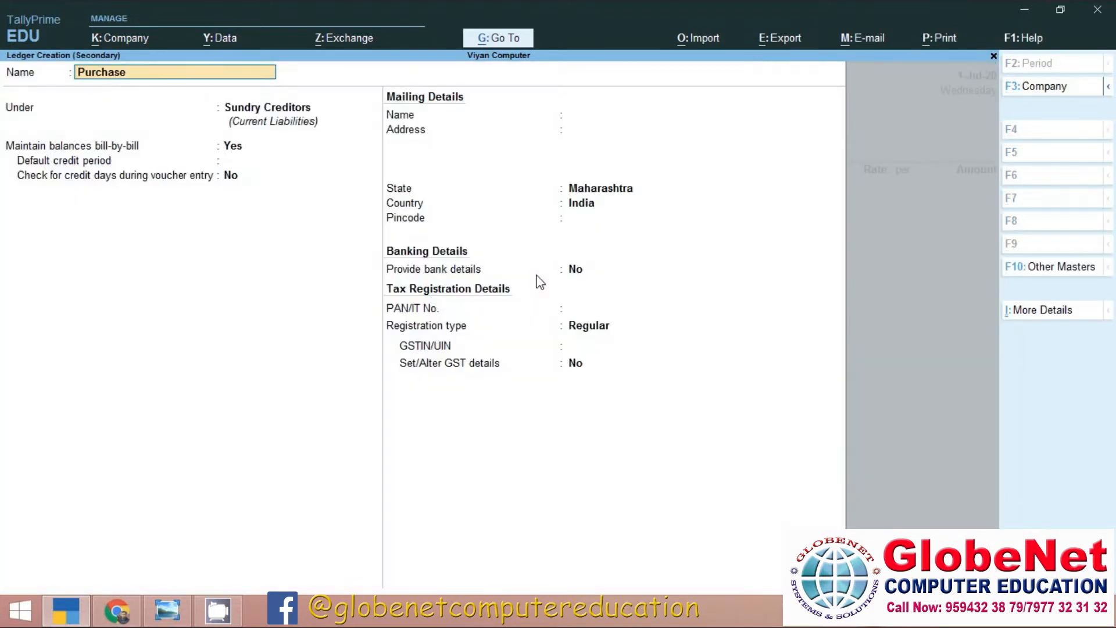
pyautogui.write(' Import Taxable')
pyautogui.press('Return')
pyautogui.write('pu')
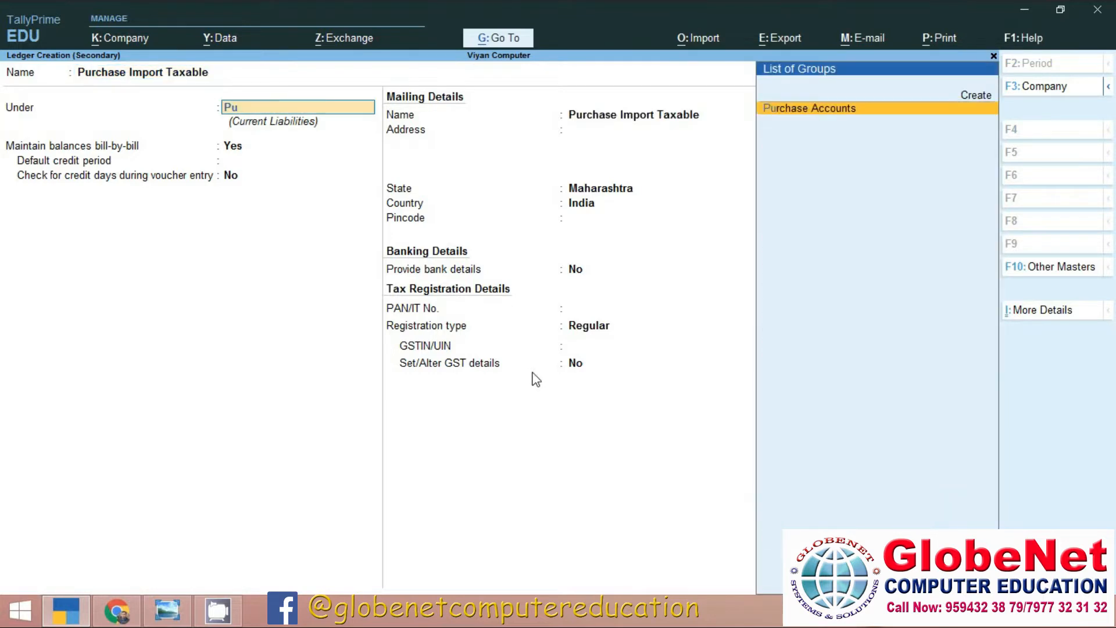
pyautogui.press('Return')
pyautogui.press('Return')
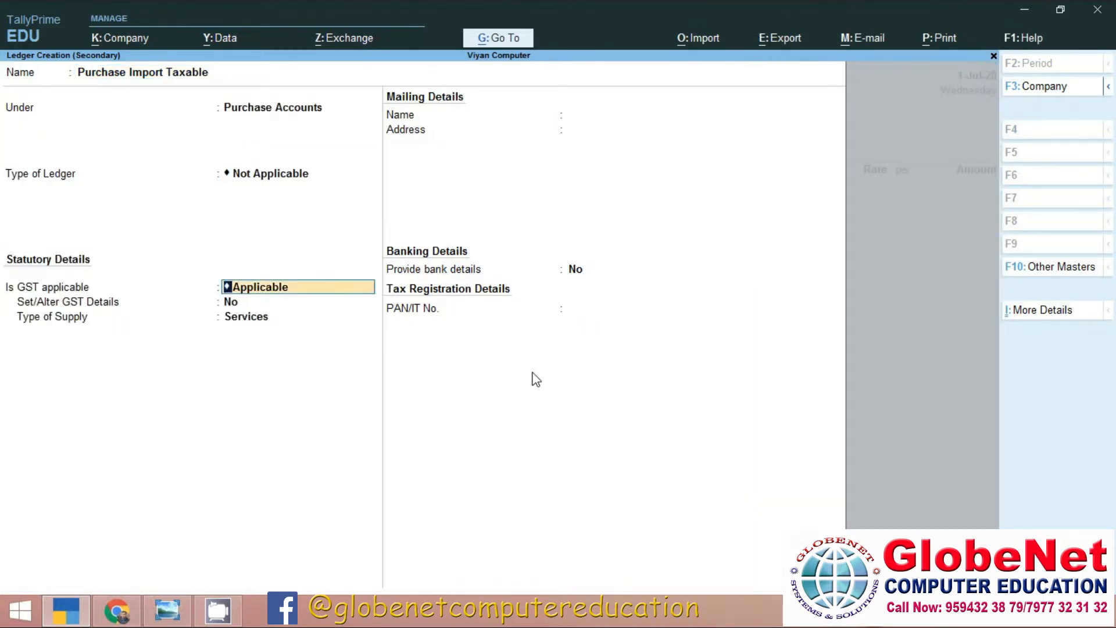
# - Enable GST details for the Purchase Import Taxable ledger and set the nature of transaction to Imports Taxable
pyautogui.press('Return')
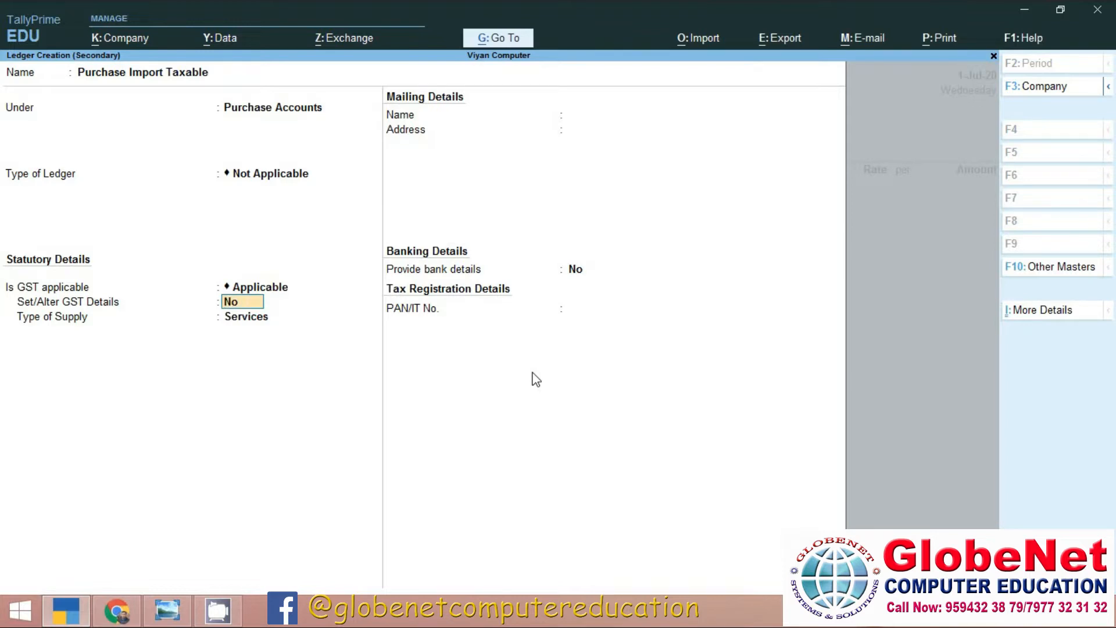
pyautogui.write('y')
pyautogui.press('Return')
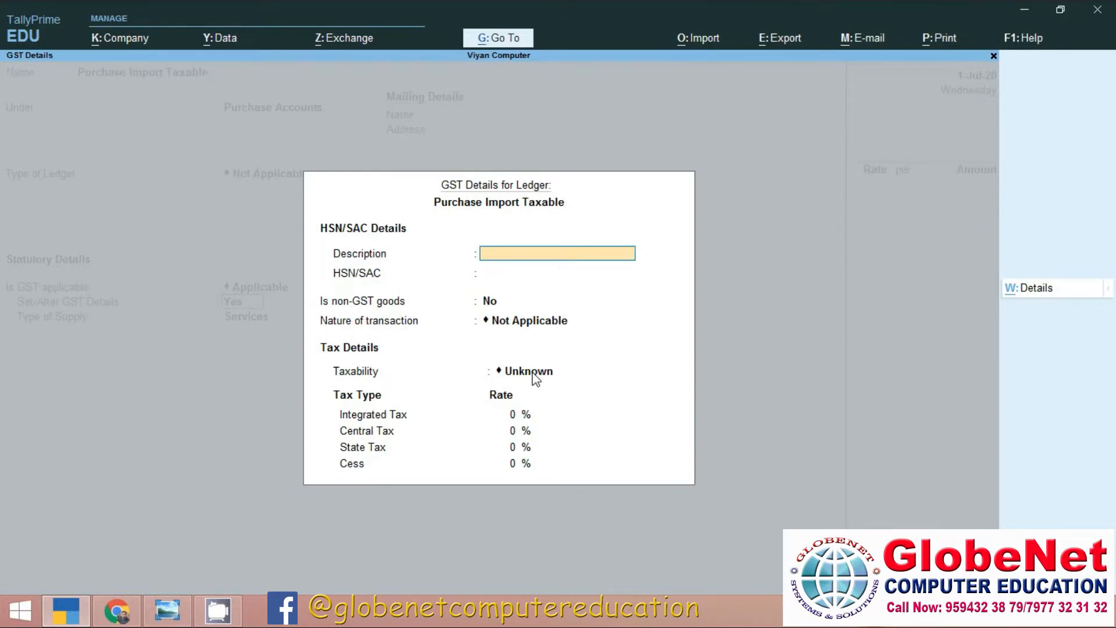
pyautogui.press('Return')
pyautogui.press('Return')
pyautogui.press('Return')
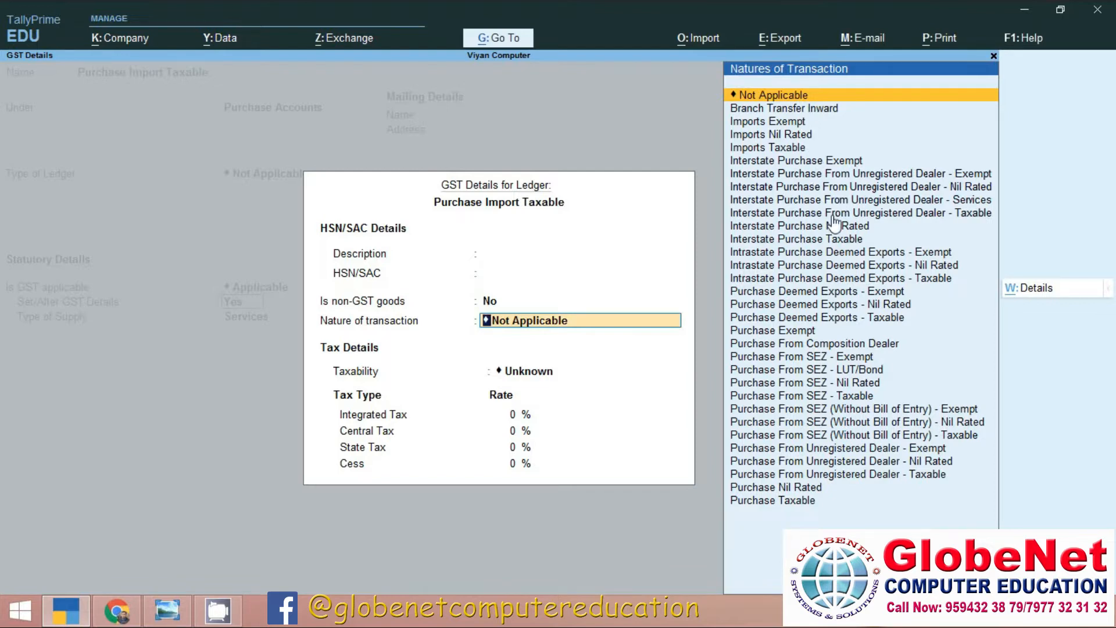
pyautogui.press('Down')
pyautogui.press('Down')
pyautogui.press('Down')
pyautogui.press('Down')
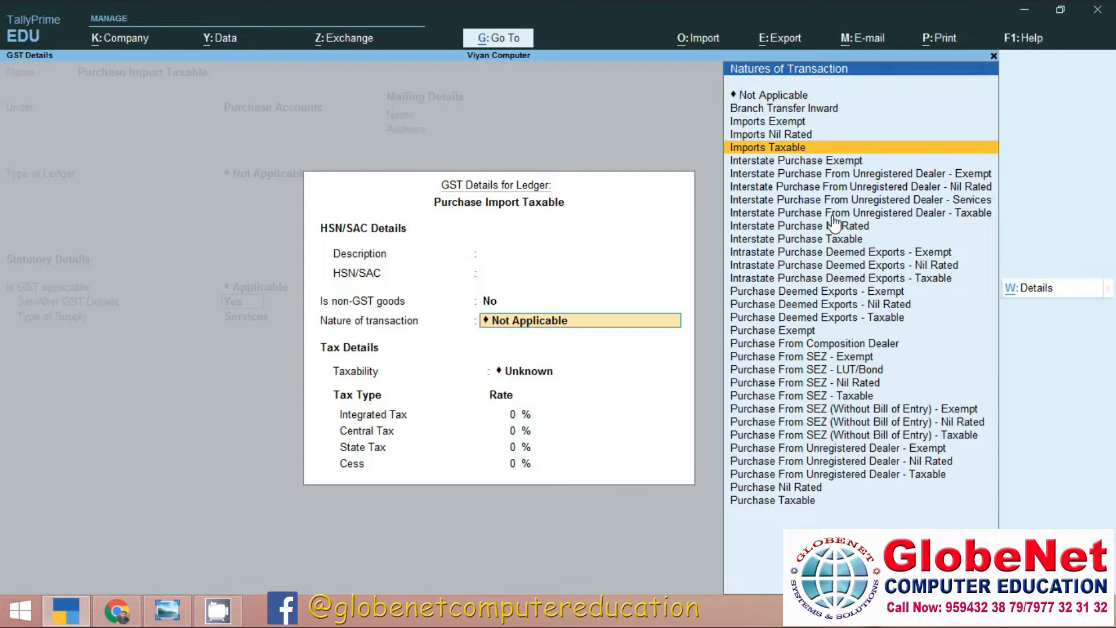
pyautogui.press('Return')
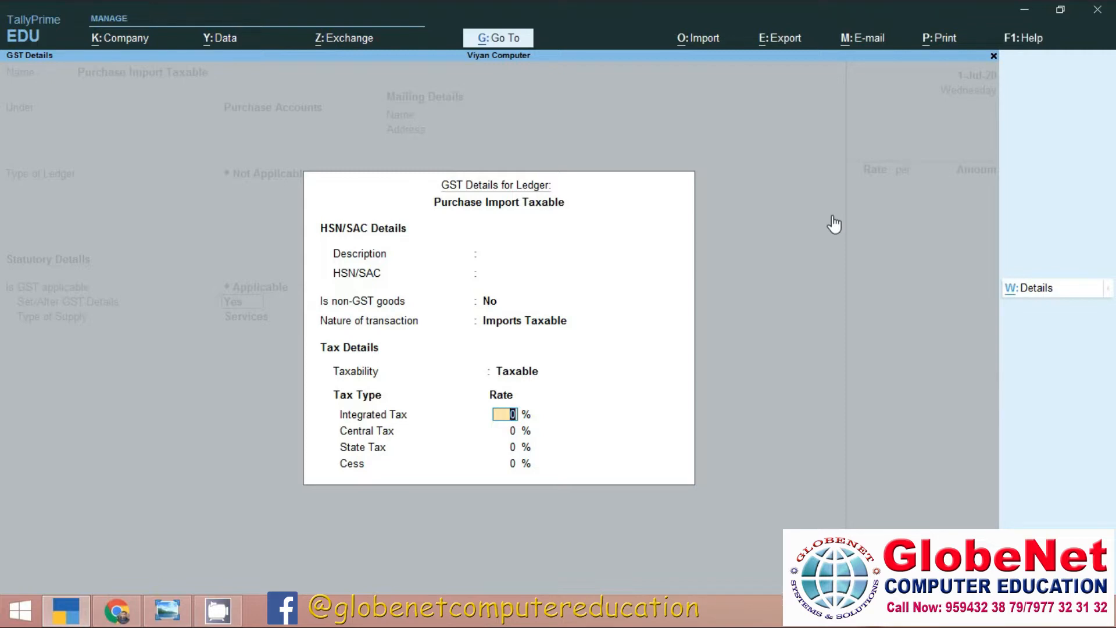
# - Set the ledger's integrated tax rate to 18% and accept the GST details
pyautogui.write('18')
pyautogui.press('Return')
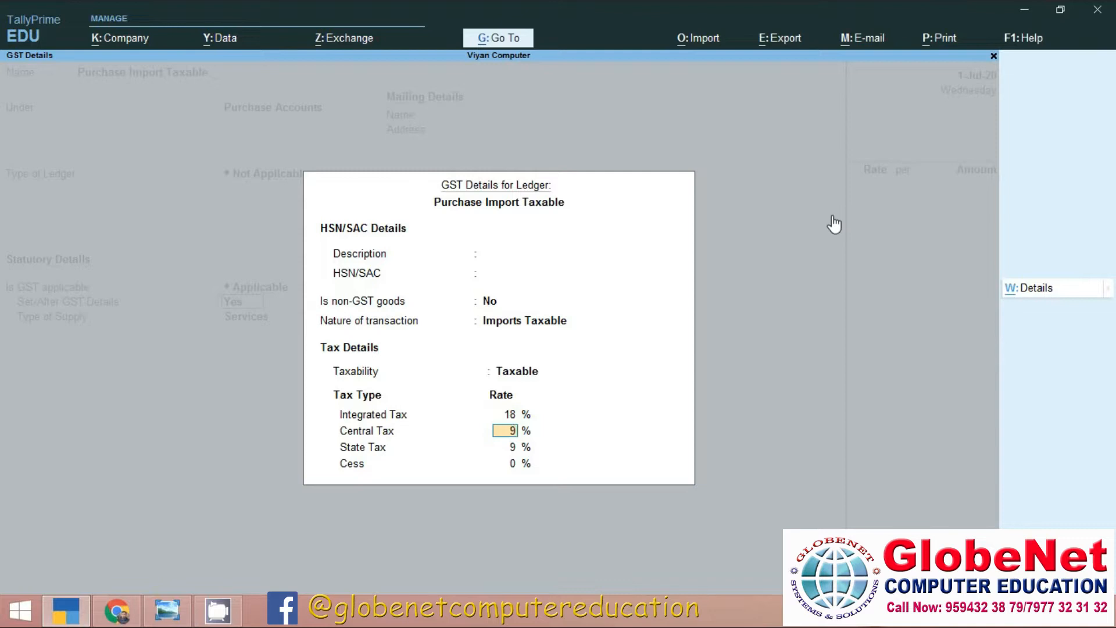
pyautogui.press('Return')
pyautogui.press('Return')
pyautogui.press('Return')
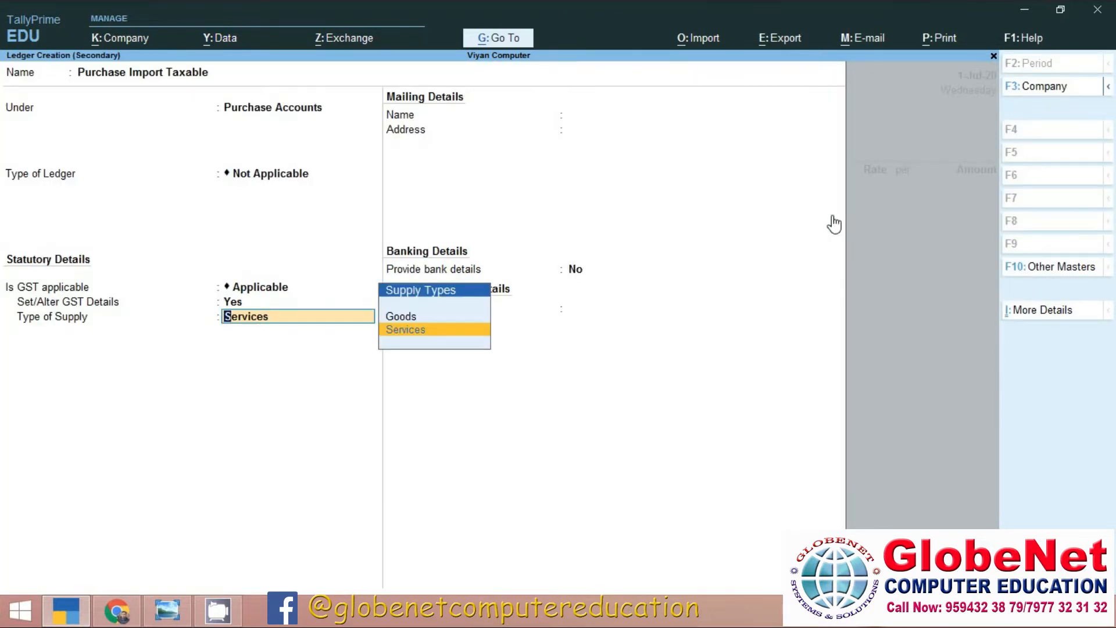
# - Set the purchase ledger's type of supply to Goods and save the ledger
pyautogui.press('Up')
pyautogui.press('Return')
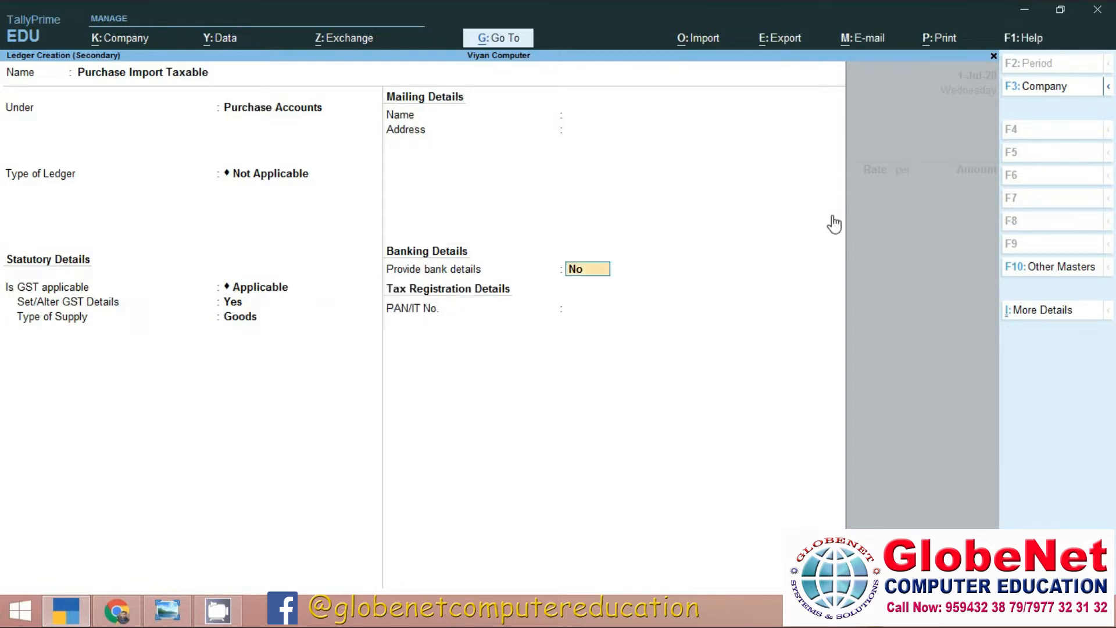
pyautogui.hotkey('ctrl', 'a')
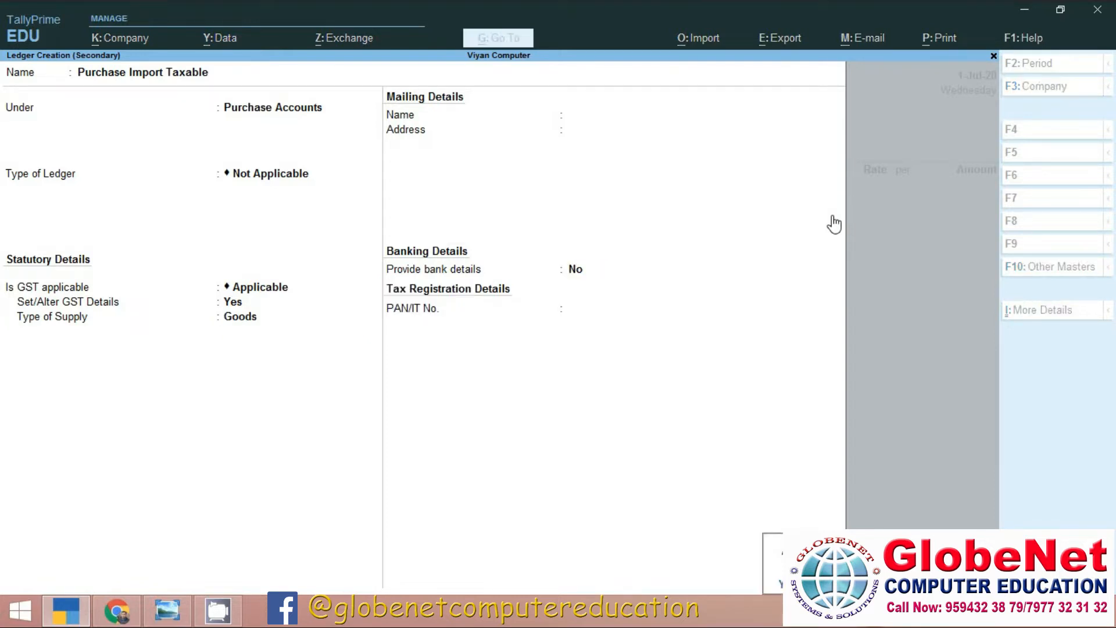
pyautogui.press('Return')
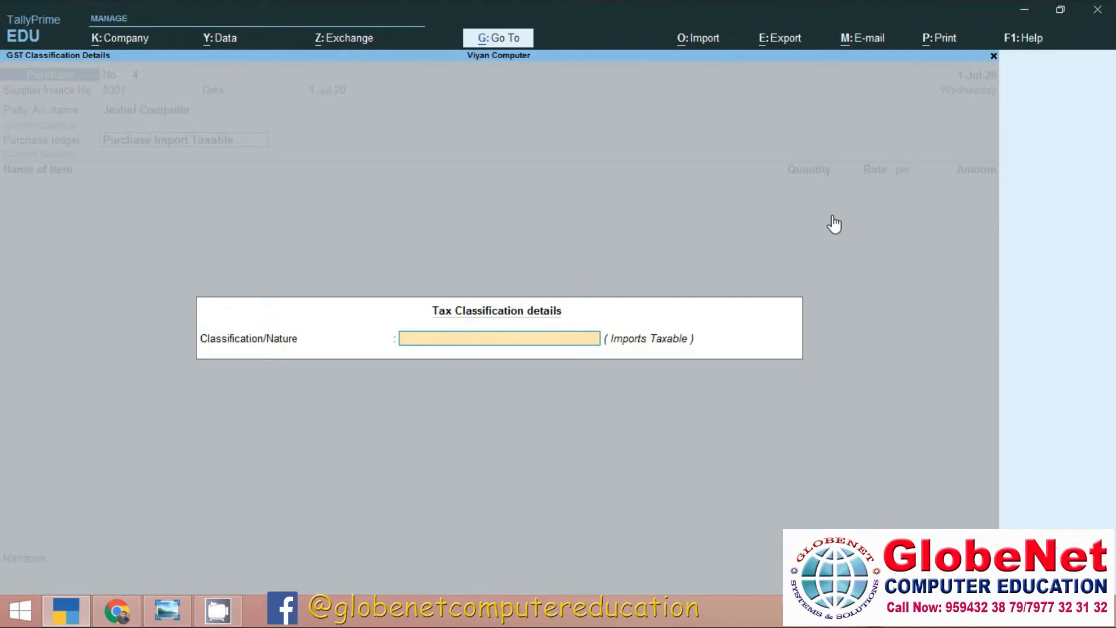
# - Choose the tax classification for the Purchase Import Taxable ledger in the voucher
pyautogui.press('Down')
pyautogui.press('Down')
pyautogui.press('Return')
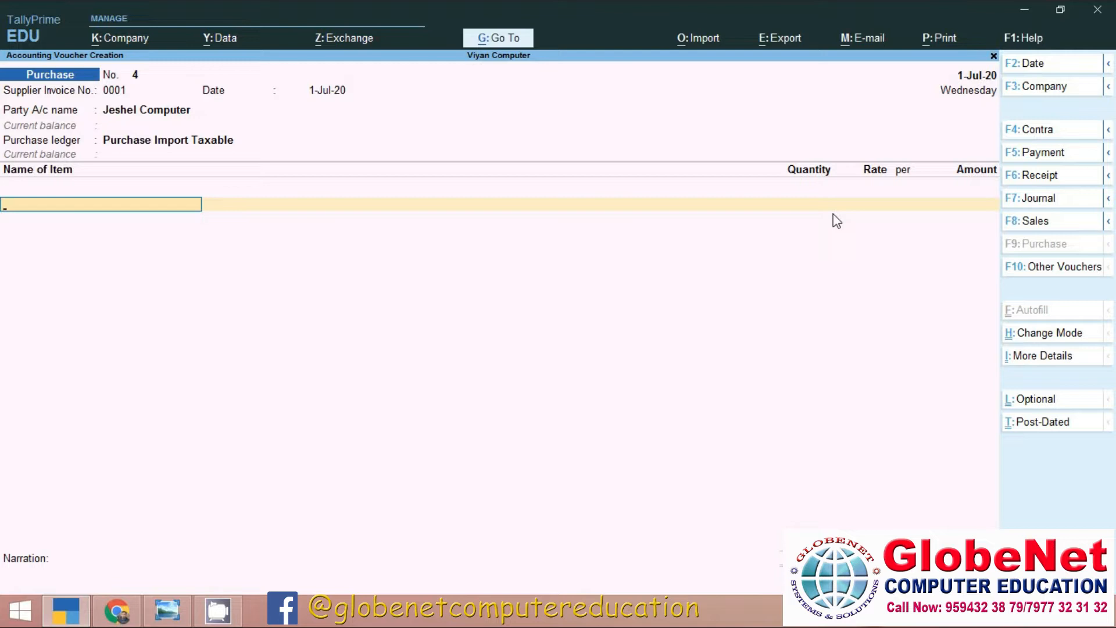
# - Start creating a stock item named Iphone for the voucher's first item line
pyautogui.press('alt')
pyautogui.hotkey('alt', 'c')
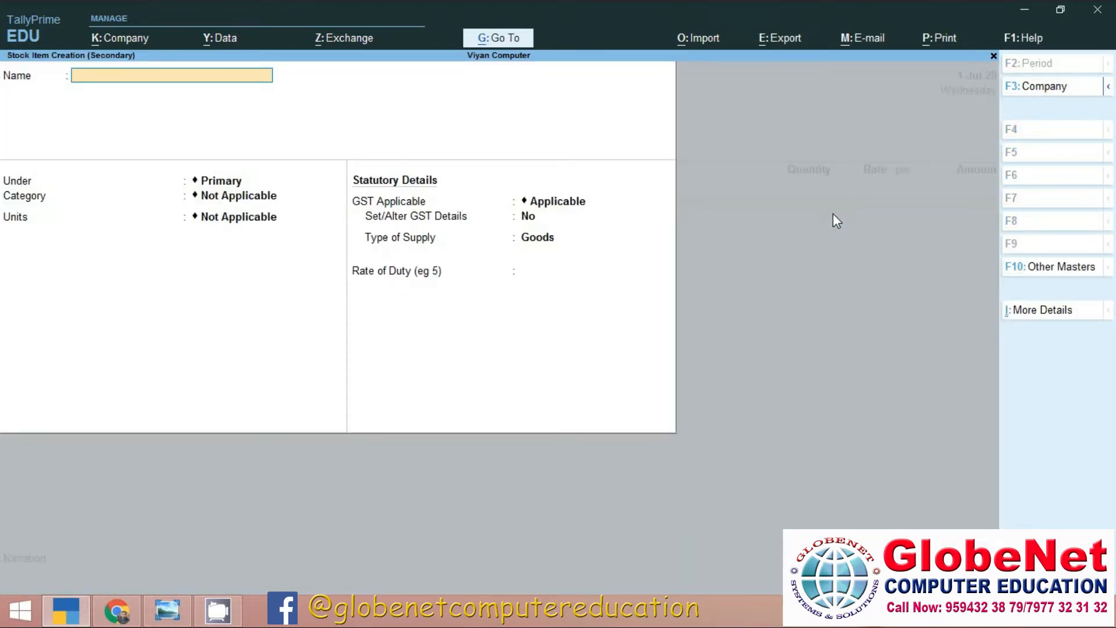
pyautogui.write('Iphone')
pyautogui.press('Return')
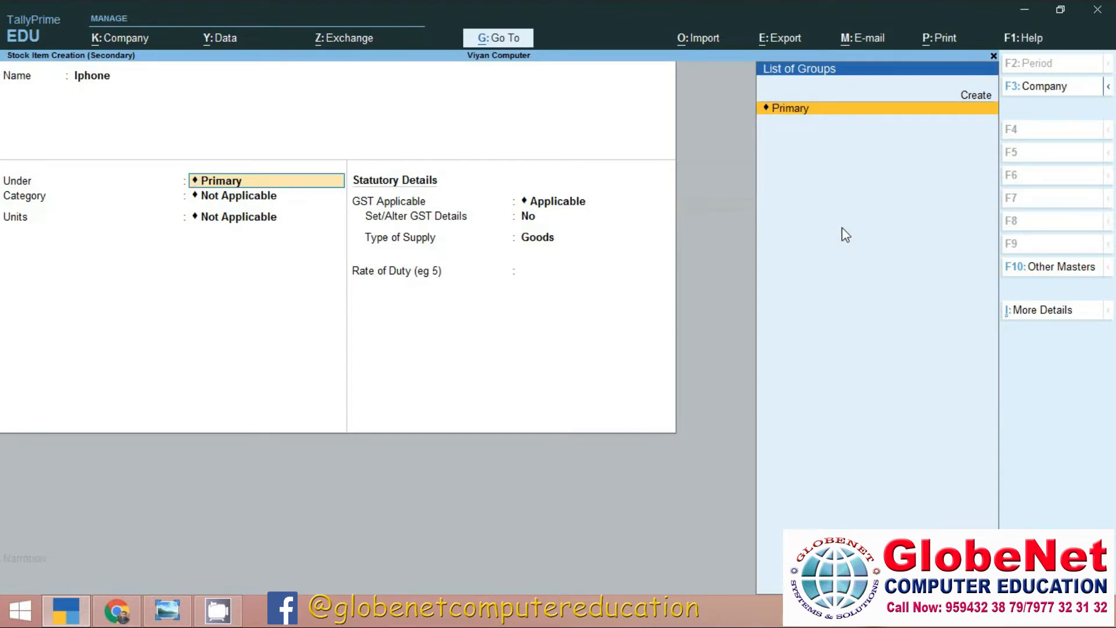
# - Create a stock group named Mobile under Primary and assign the Iphone item to it
pyautogui.hotkey('alt', 'c')
pyautogui.write('Mobile')
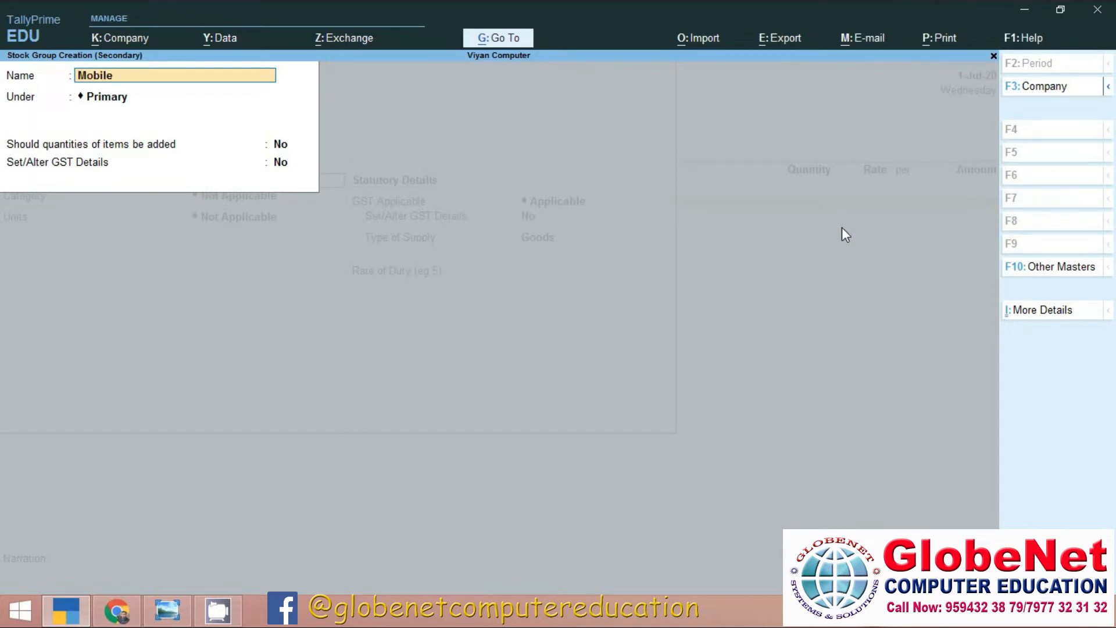
pyautogui.press('Return')
pyautogui.press('Return')
pyautogui.press('Return')
pyautogui.press('Return')
pyautogui.press('Return')
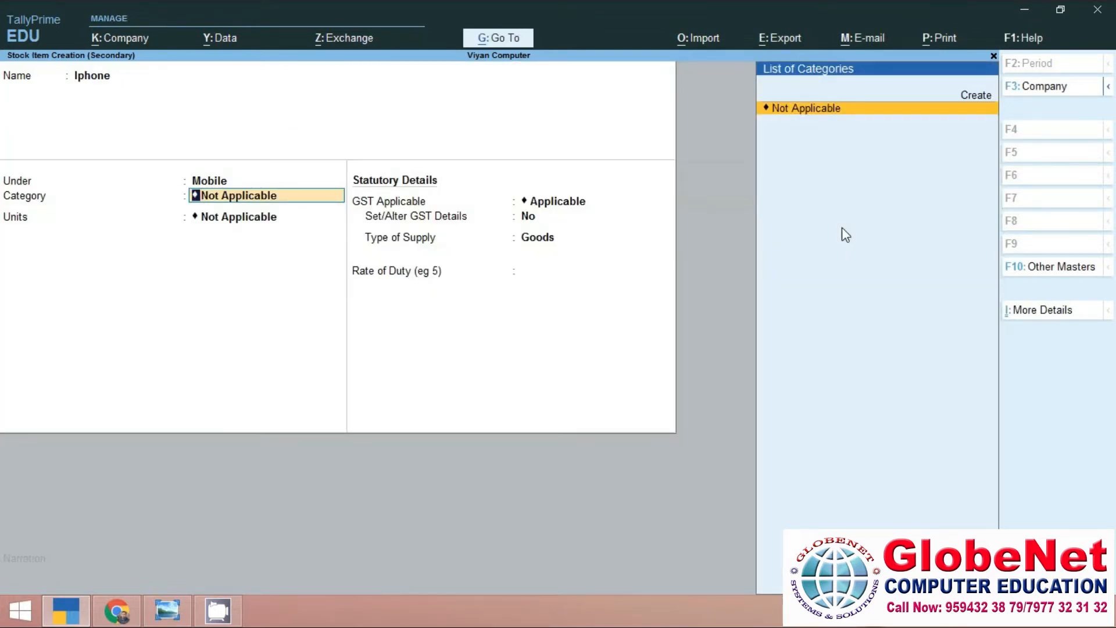
# - Create a stock category named Apple under Primary and assign it to the Iphone item
pyautogui.press('alt')
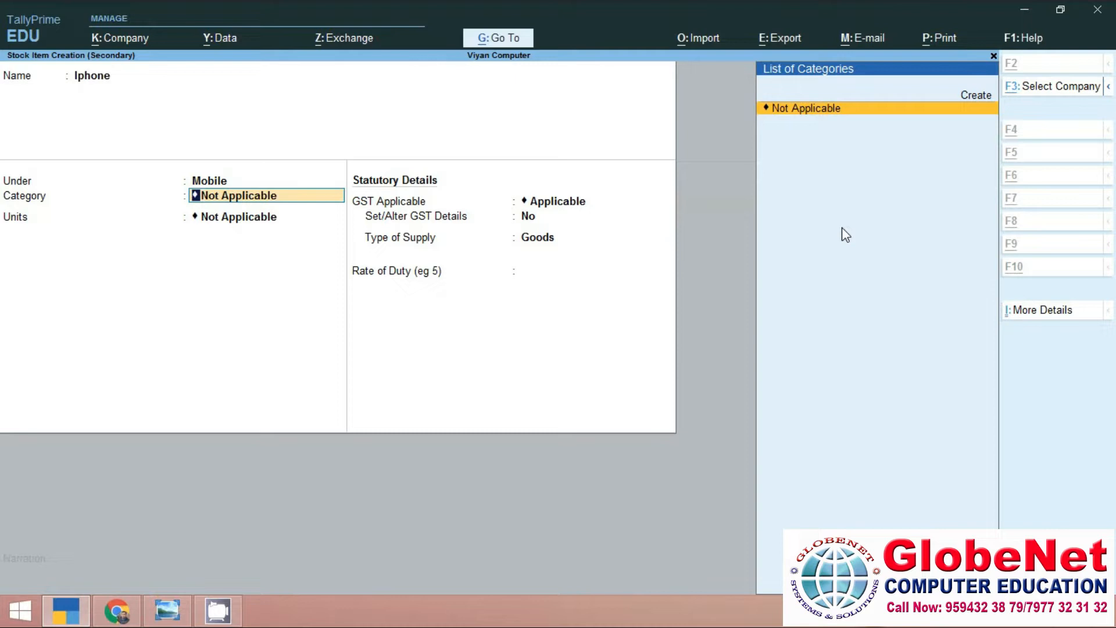
pyautogui.hotkey('alt', 'c')
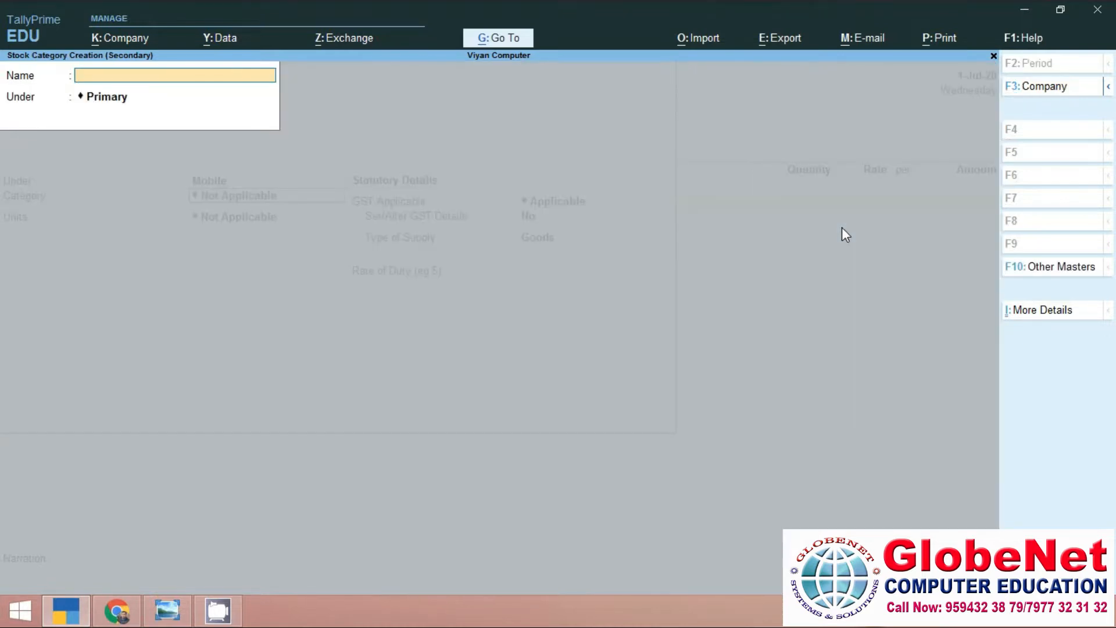
pyautogui.write('Apple')
pyautogui.press('Return')
pyautogui.press('Return')
pyautogui.press('Return')
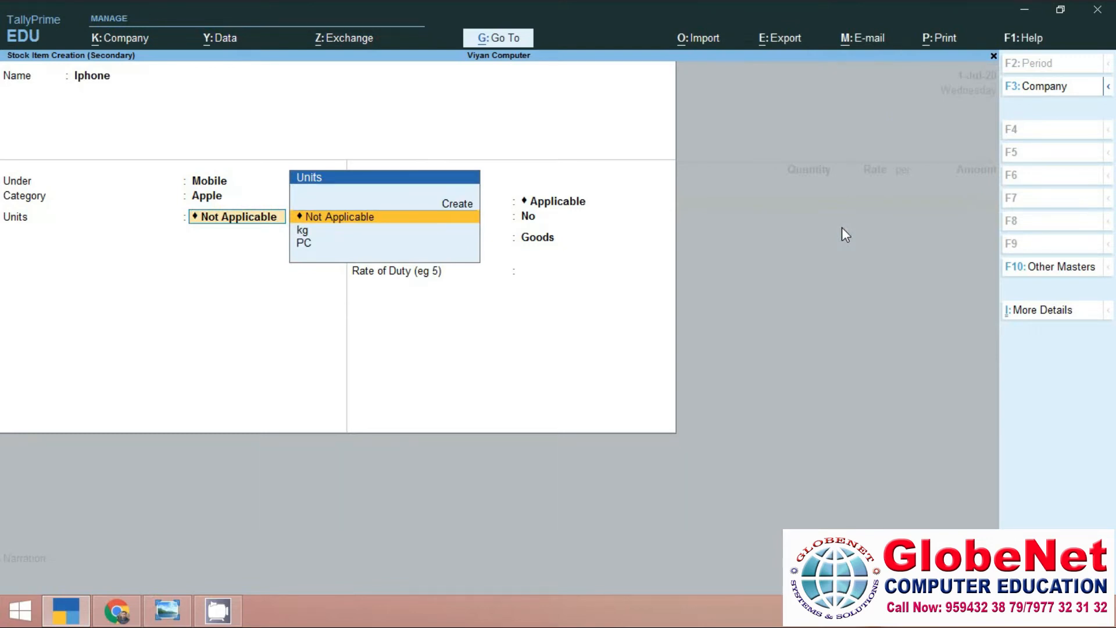
# - Set the Iphone item's unit to PC and leave its components (BOM) off
pyautogui.press('Down')
pyautogui.press('Down')
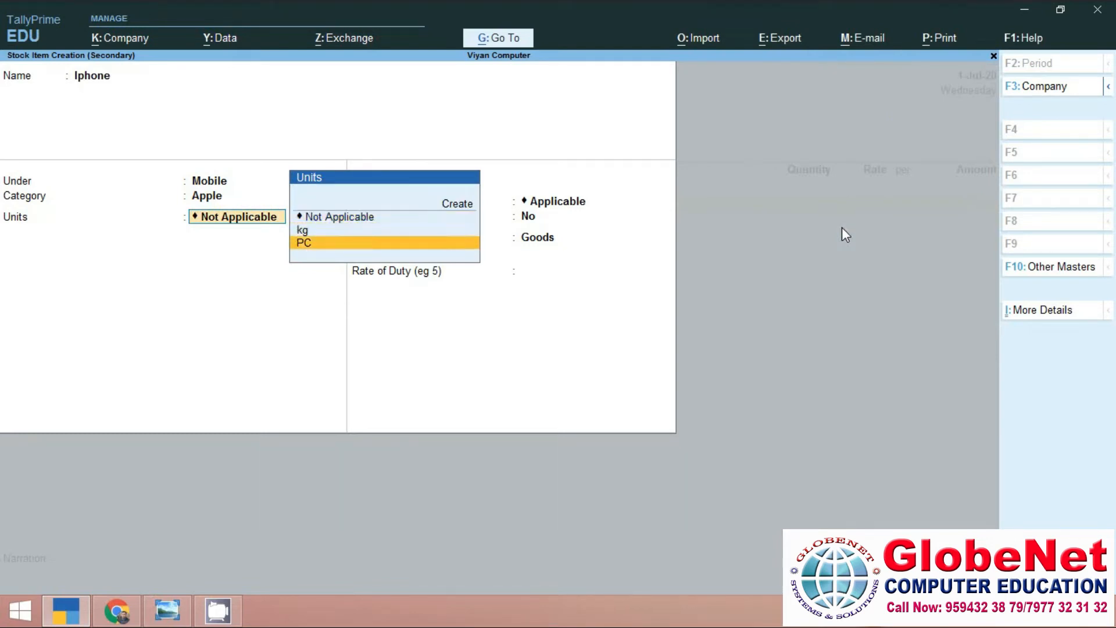
pyautogui.press('Return')
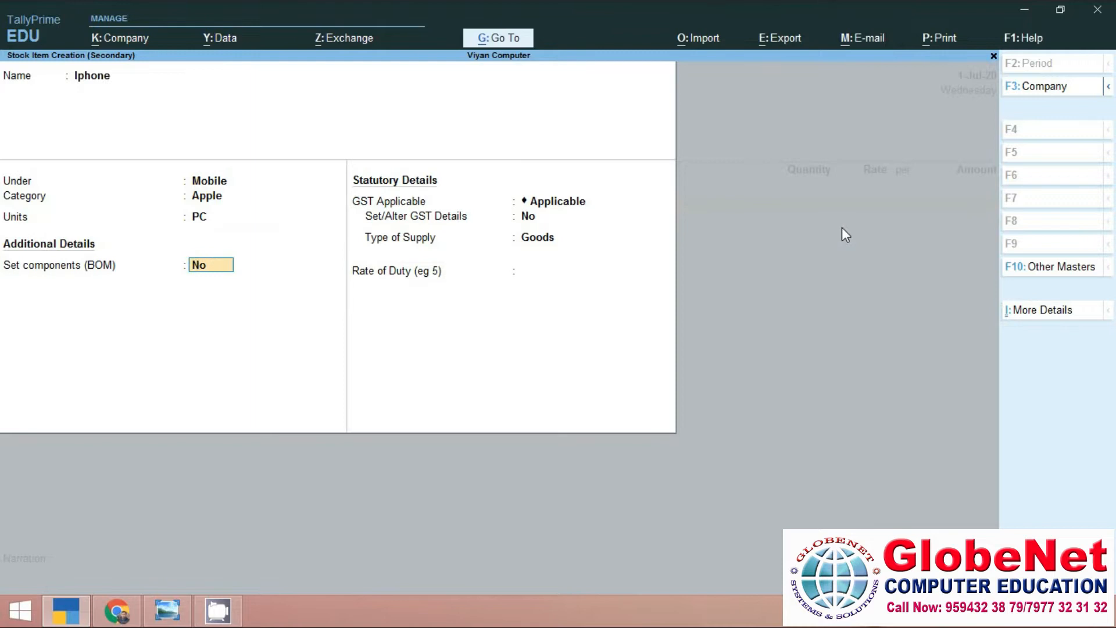
pyautogui.press('Return')
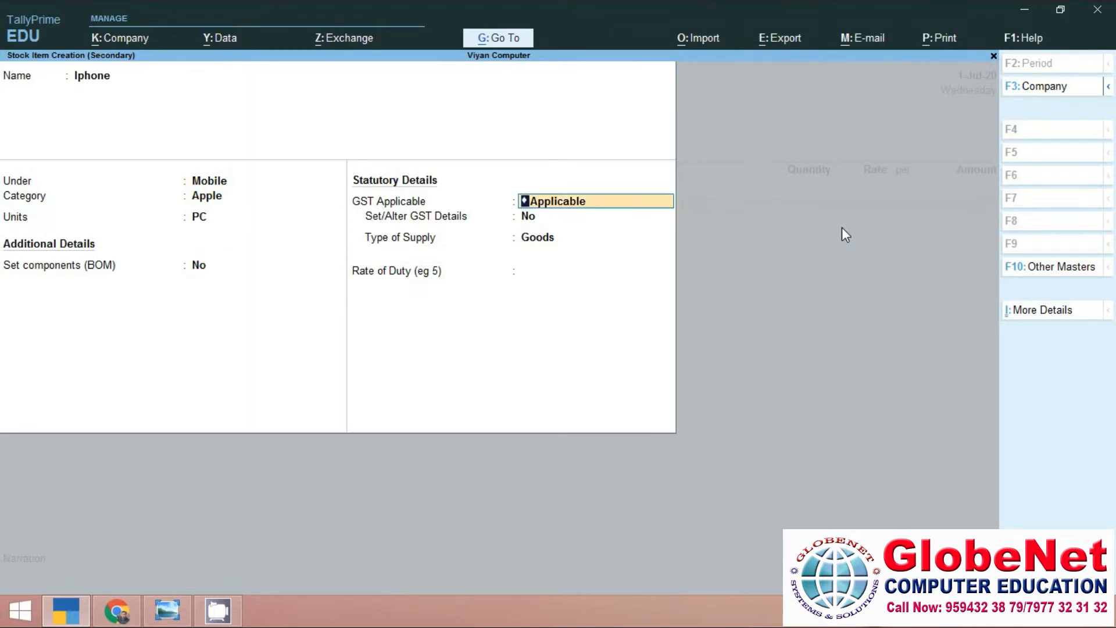
# - Enable GST details for the Iphone item, with description Iphone and HSN/SAC 454584 as GST goods
pyautogui.press('Return')
pyautogui.write('y')
pyautogui.press('Return')
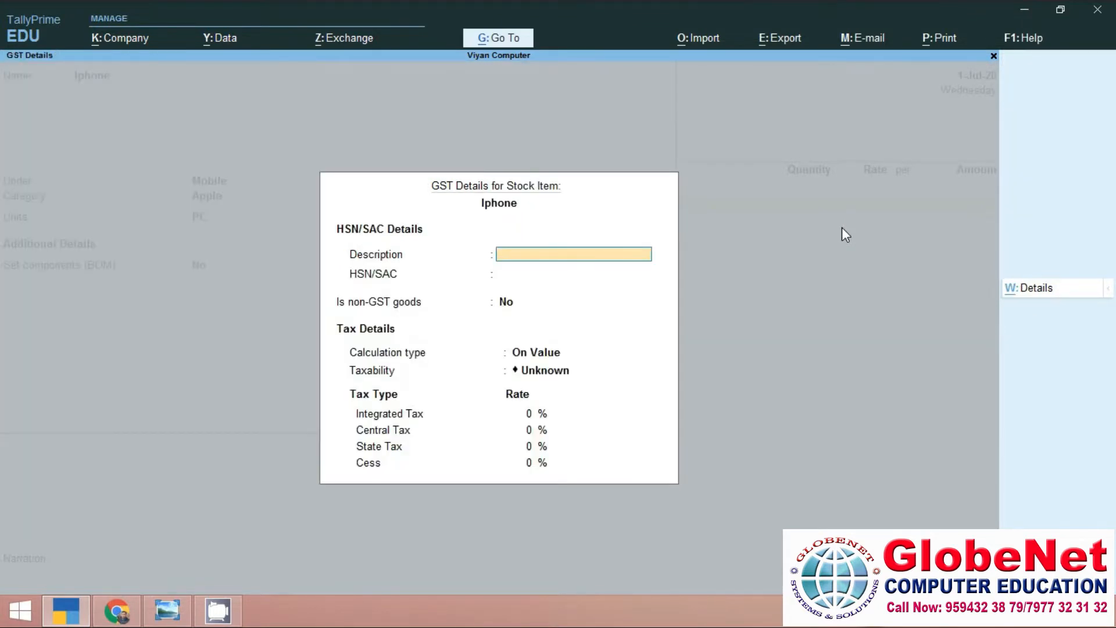
pyautogui.write('Iphone')
pyautogui.press('Return')
pyautogui.write('454584')
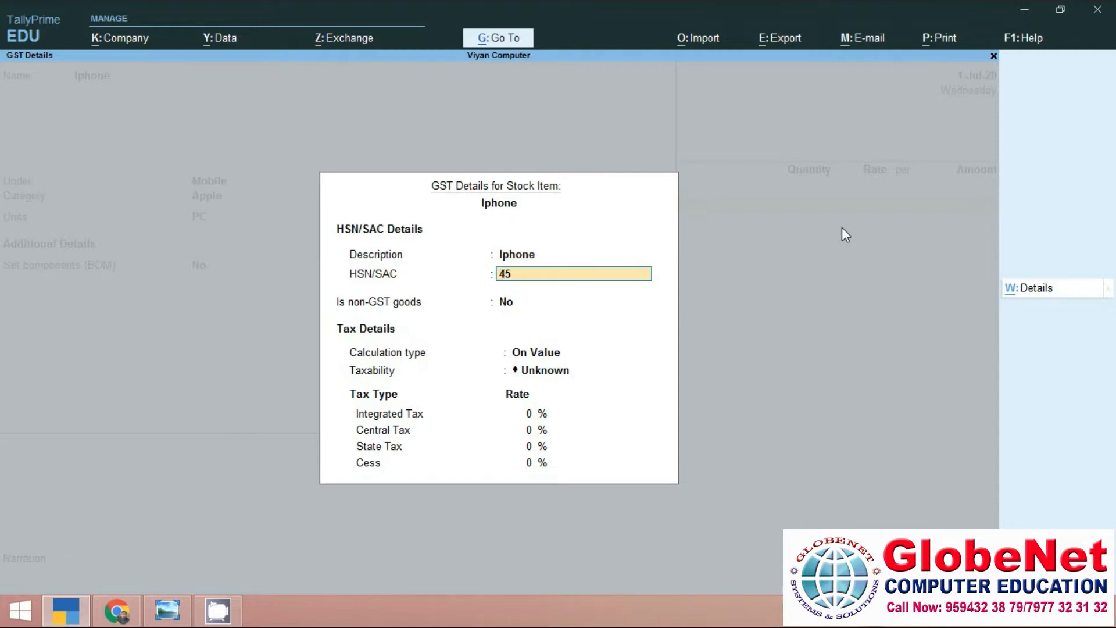
pyautogui.press('Return')
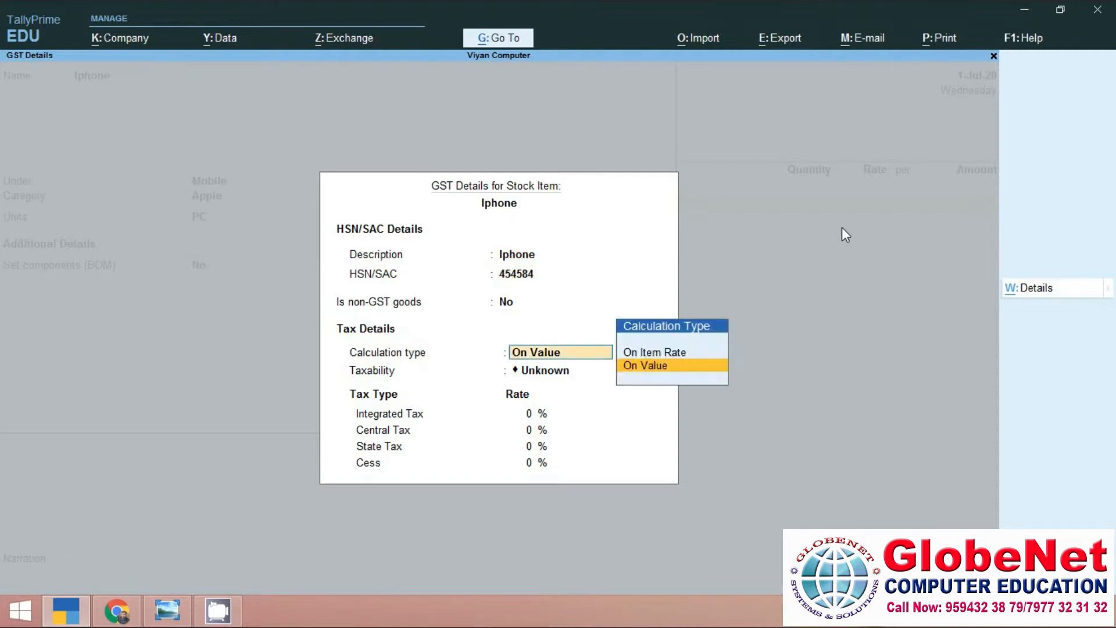
# - Set the item's GST calculation to On Value, taxability to Taxable and integrated tax to 18%, and accept the details
pyautogui.press('Return')
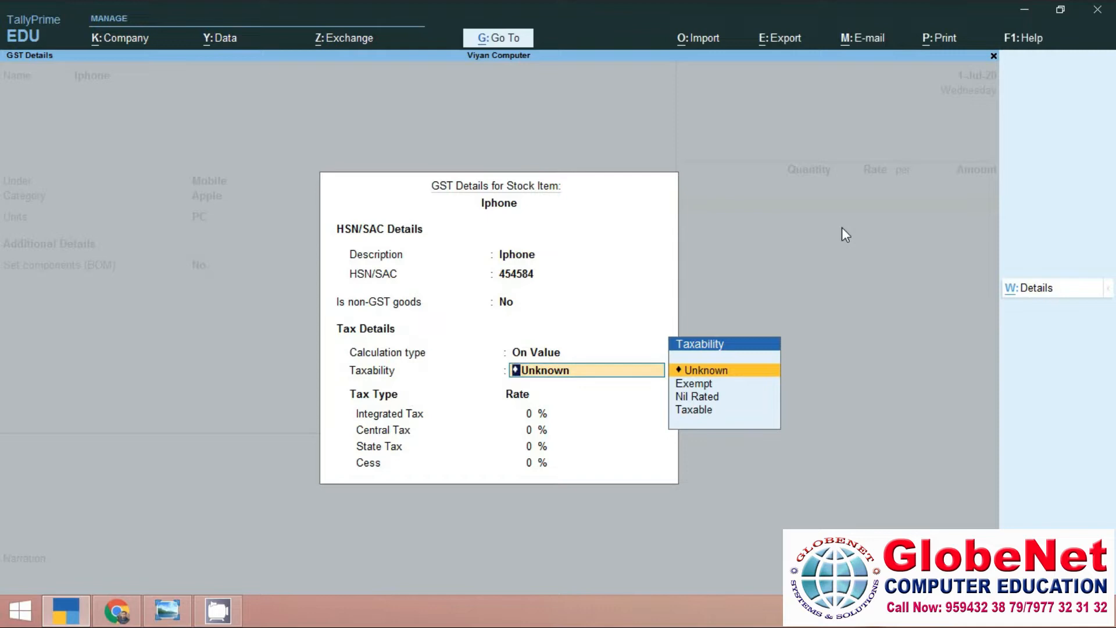
pyautogui.press('Down')
pyautogui.press('Down')
pyautogui.press('Down')
pyautogui.press('Return')
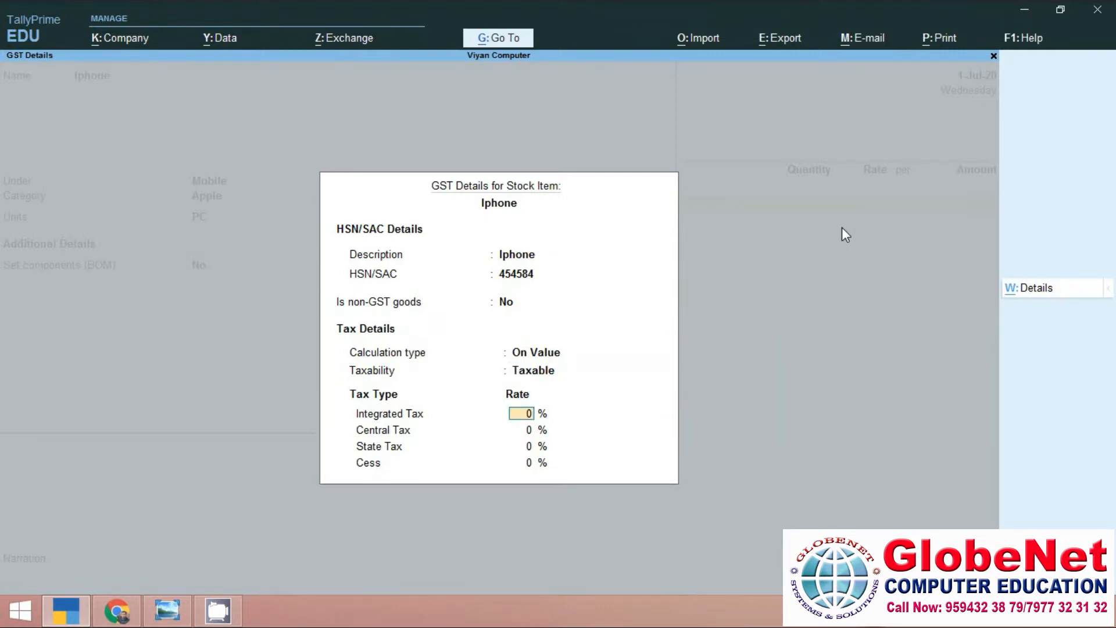
pyautogui.write('18')
pyautogui.press('Return')
pyautogui.press('Return')
pyautogui.press('Return')
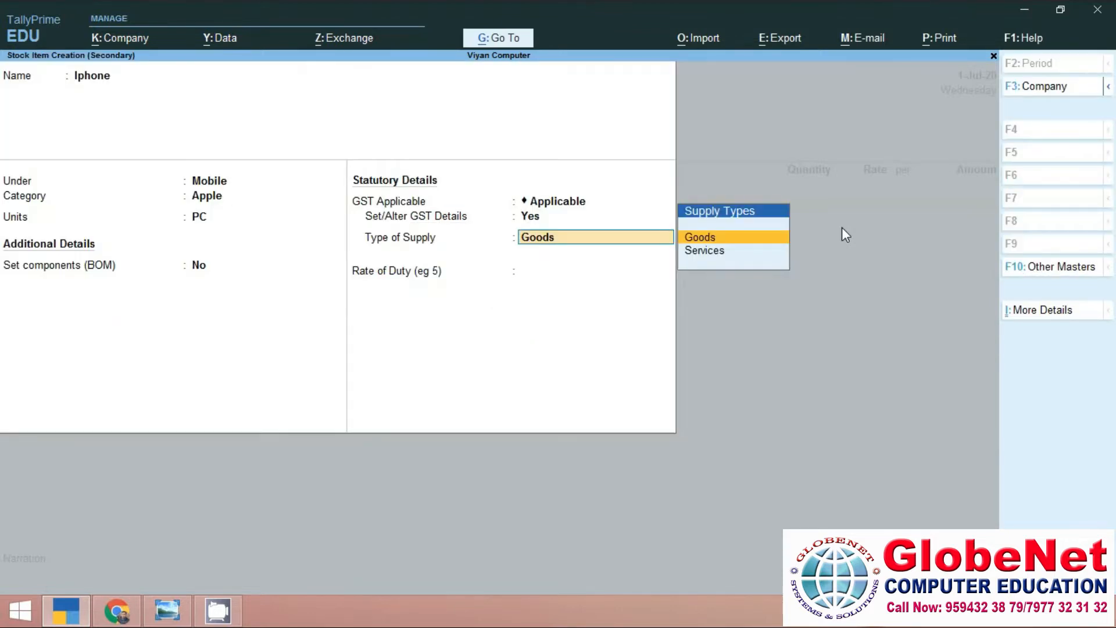
# - Set the Iphone item's type of supply to Goods and save the stock item
pyautogui.press('Return')
pyautogui.press('Return')
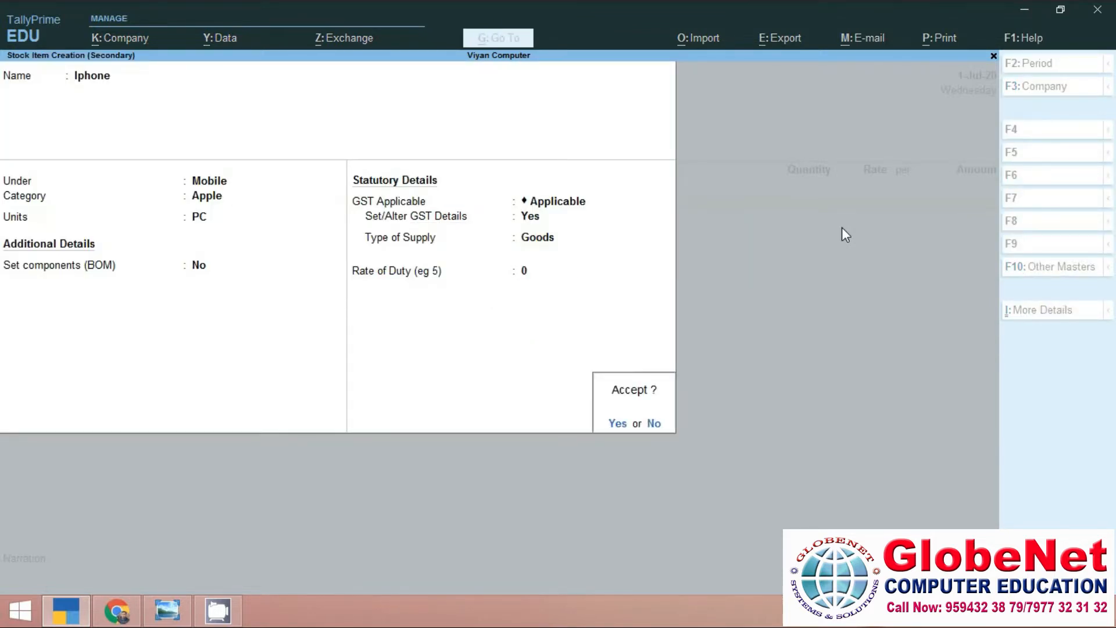
pyautogui.press('Return')
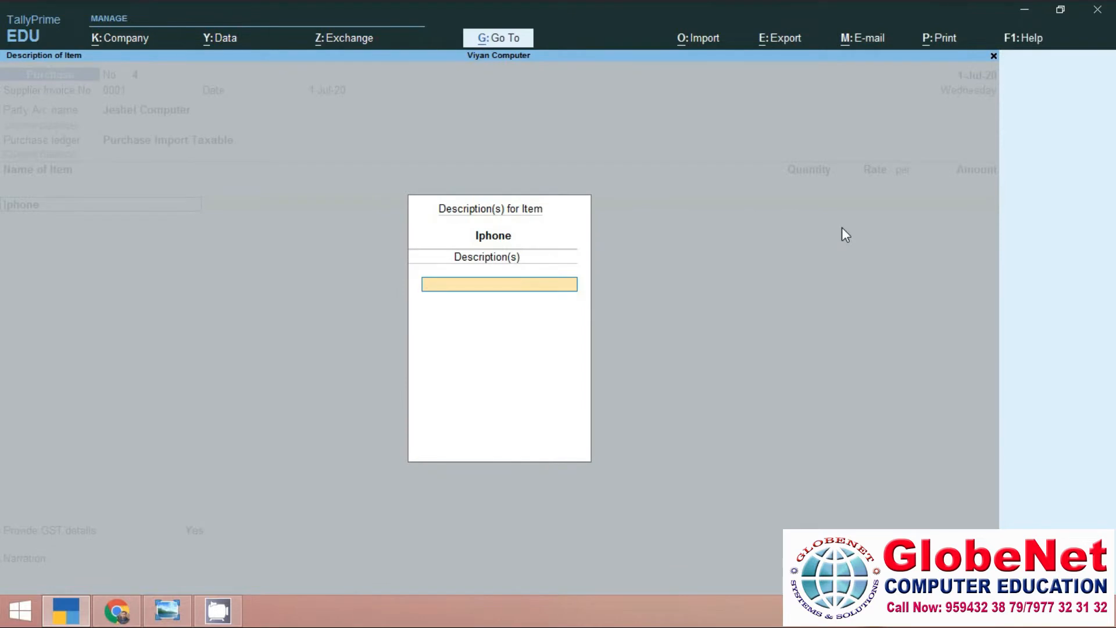
# - Leave the item description blank and enter a quantity of 2 PC at a rate of 100000 per PC for Iphone
pyautogui.press('Return')
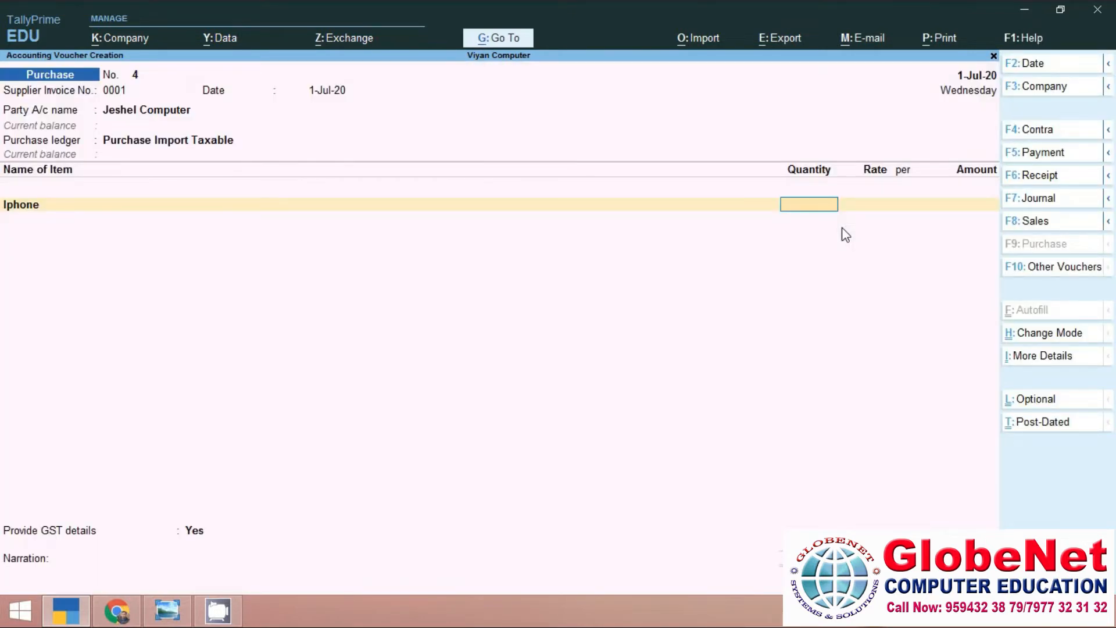
pyautogui.write('2')
pyautogui.press('Return')
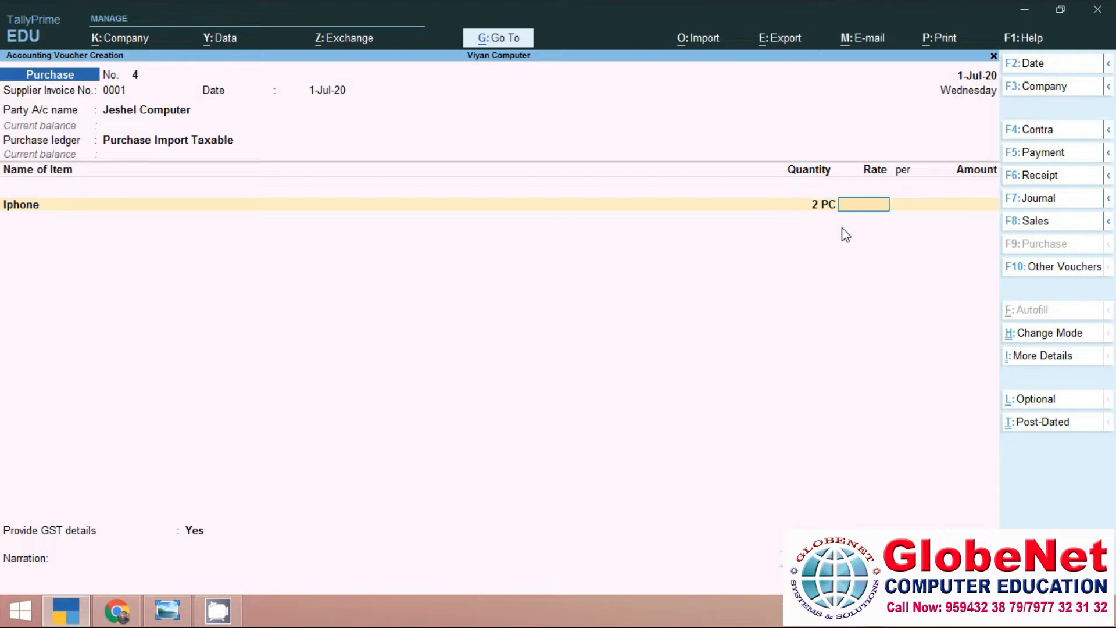
pyautogui.write('100000')
pyautogui.press('Return')
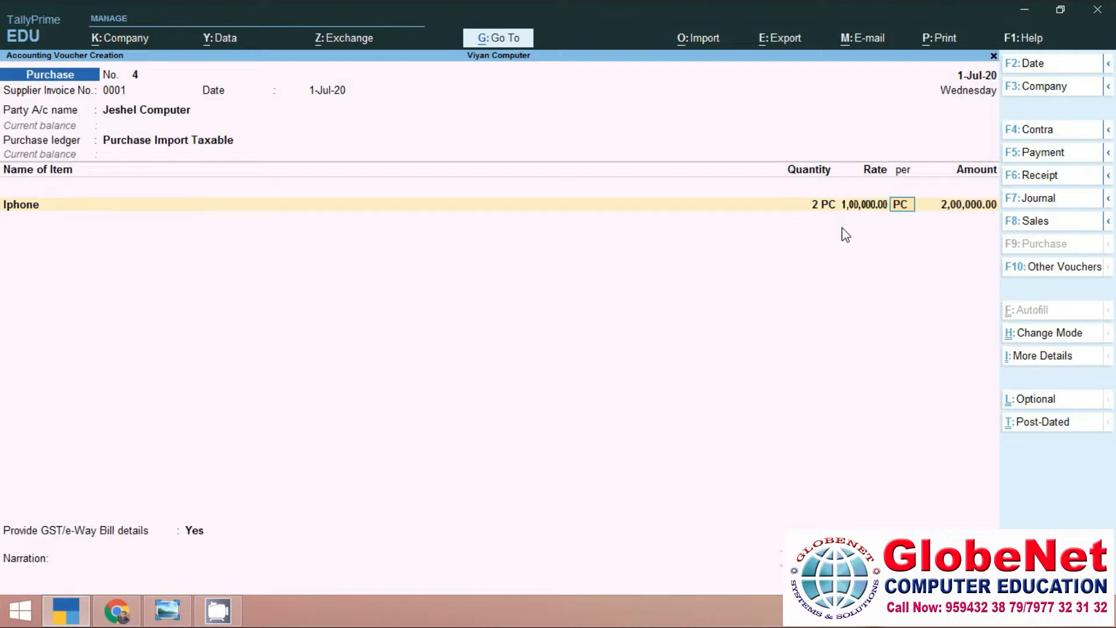
pyautogui.press('Return')
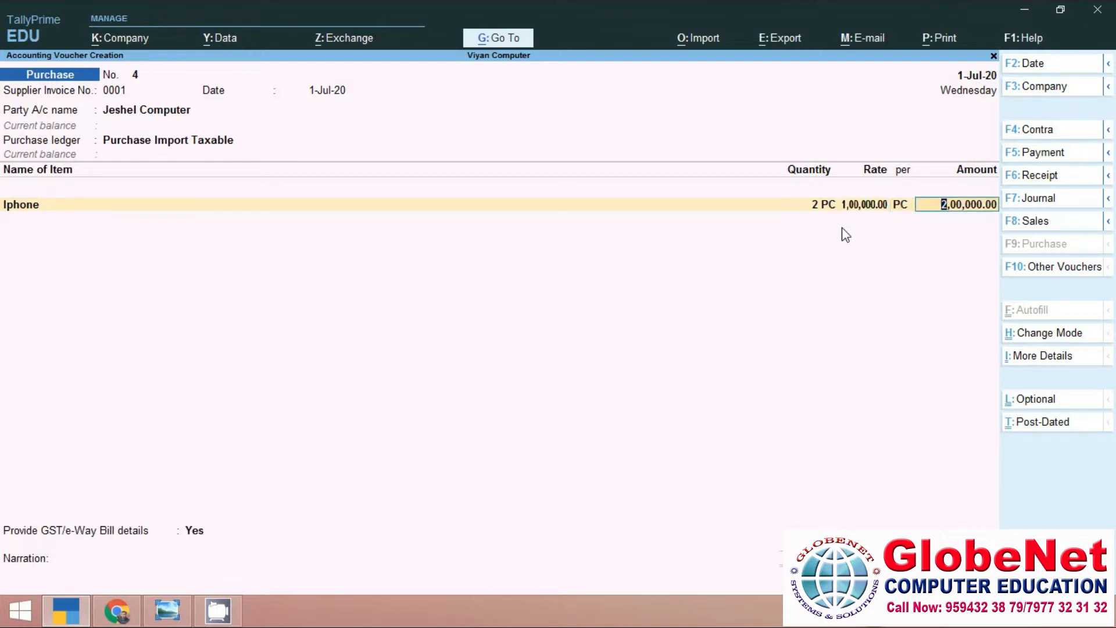
# - Accept the Iphone line amount and enter 200000 as its taxable value in the tax classification details
pyautogui.press('Return')
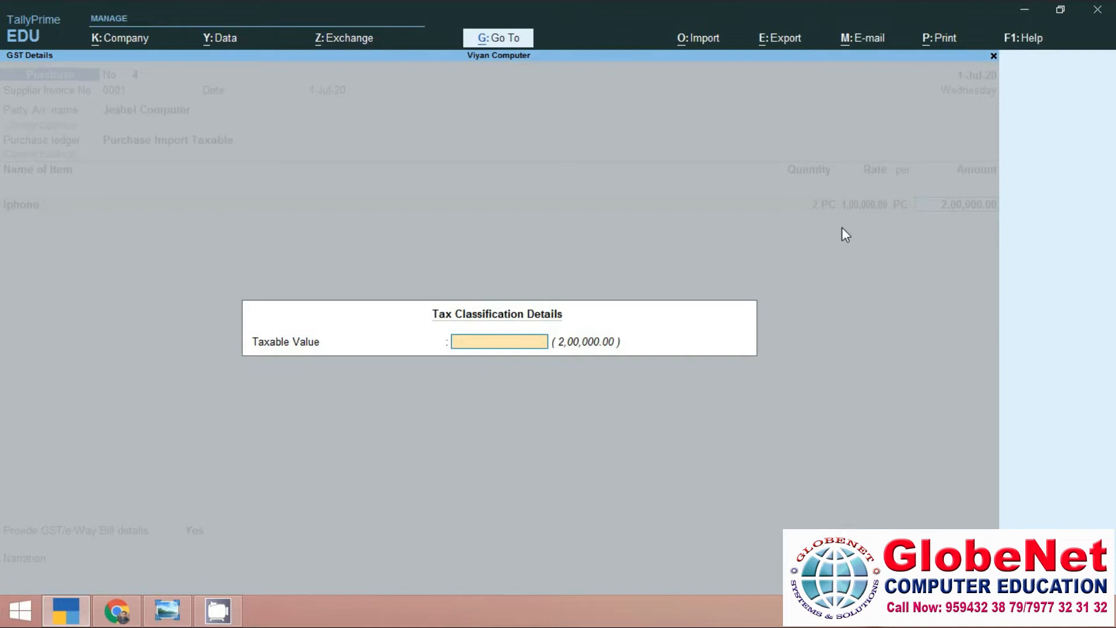
pyautogui.write('200000')
pyautogui.press('Return')
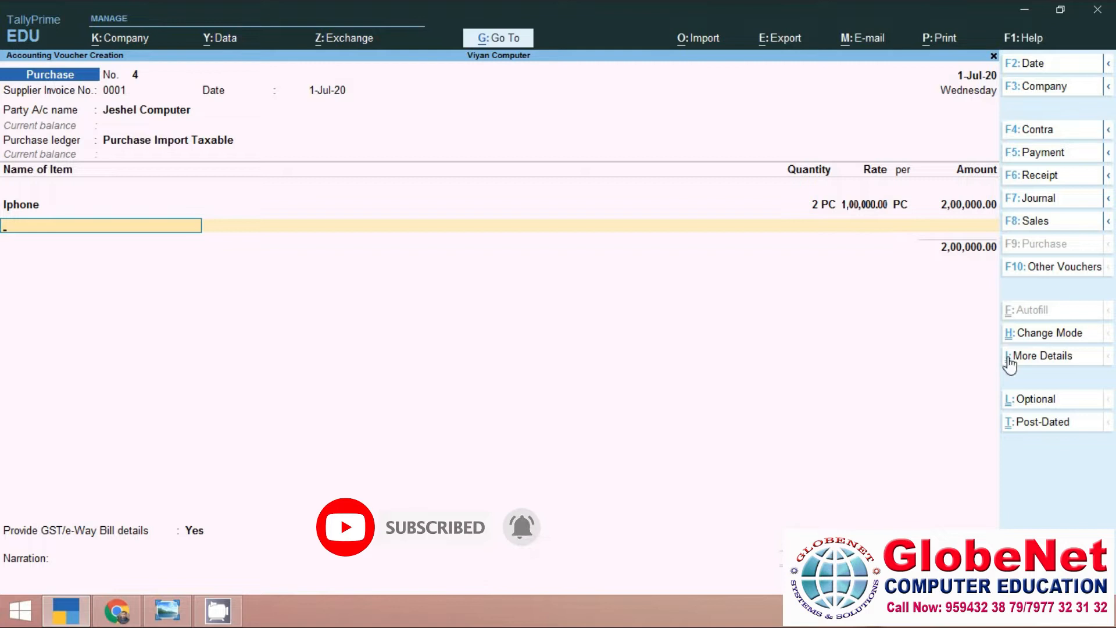
# - Examine the detailed GST tax analysis for the Iphone item and return to the voucher
pyautogui.click(1040, 358)
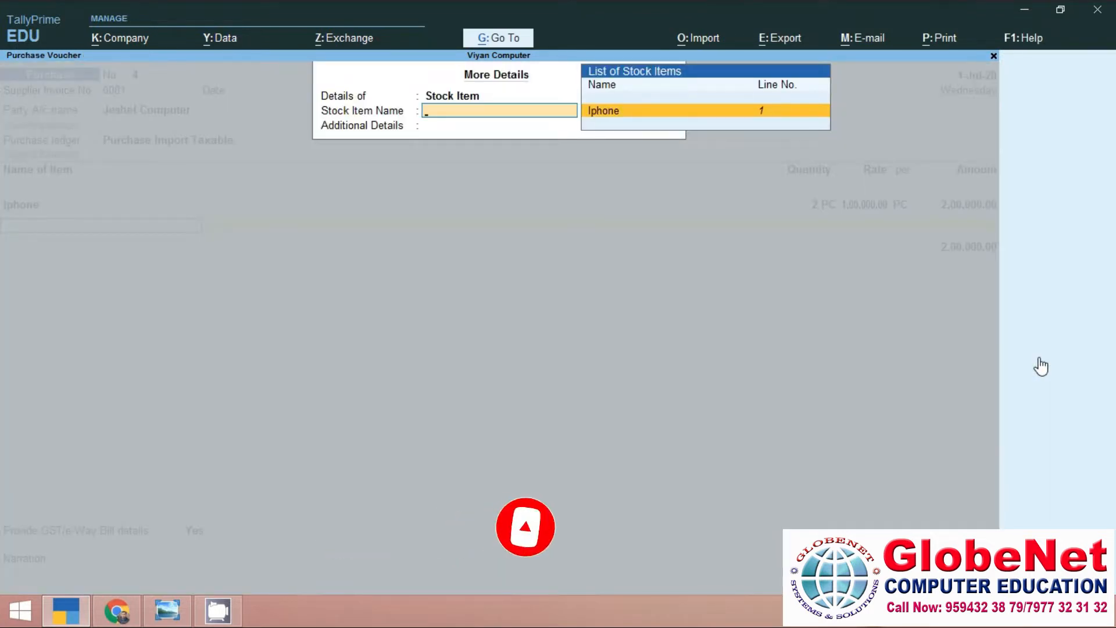
pyautogui.click(669, 118)
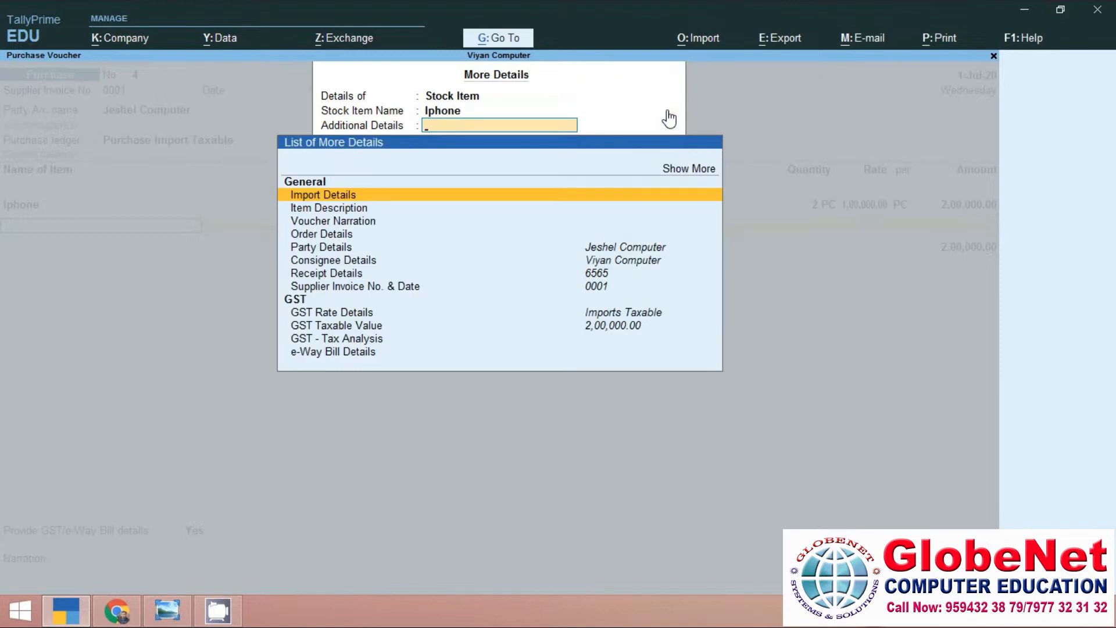
pyautogui.click(347, 343)
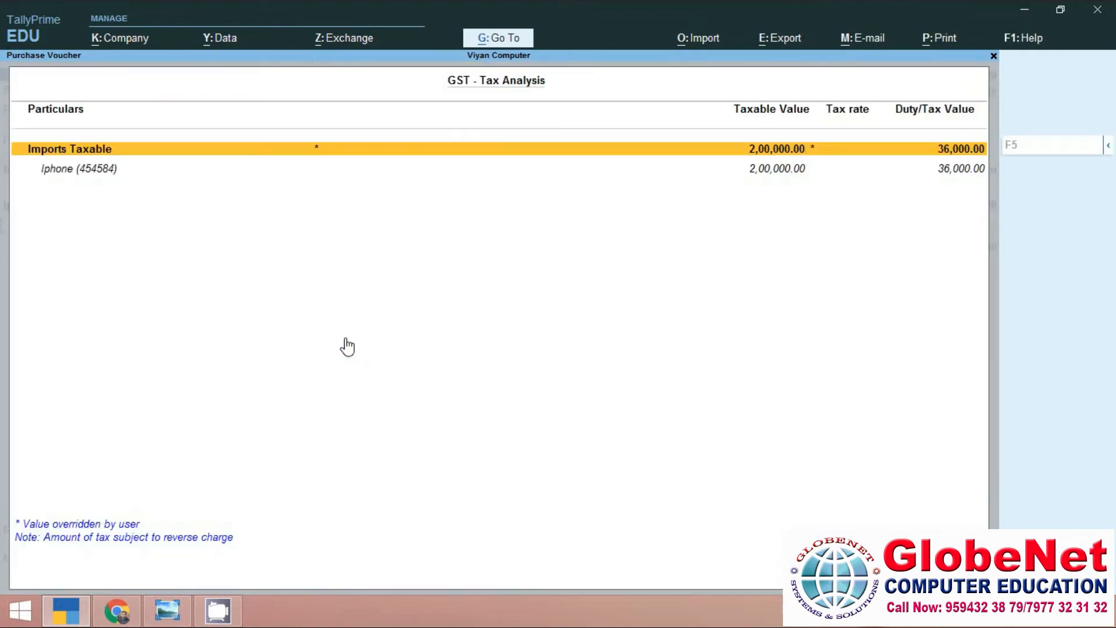
pyautogui.press('F5')
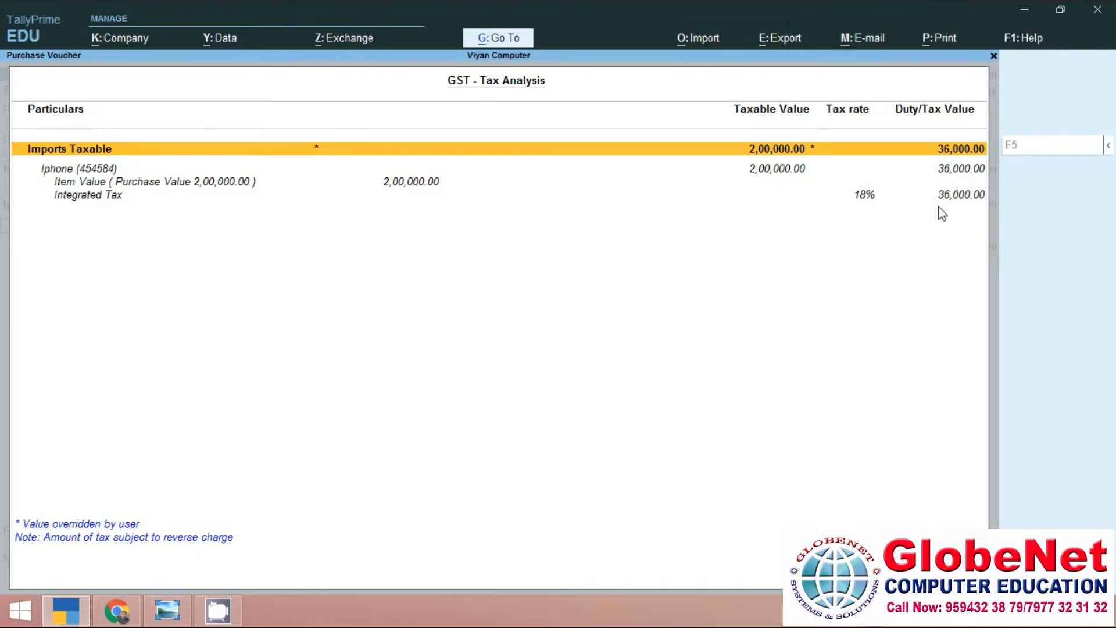
pyautogui.press('Escape')
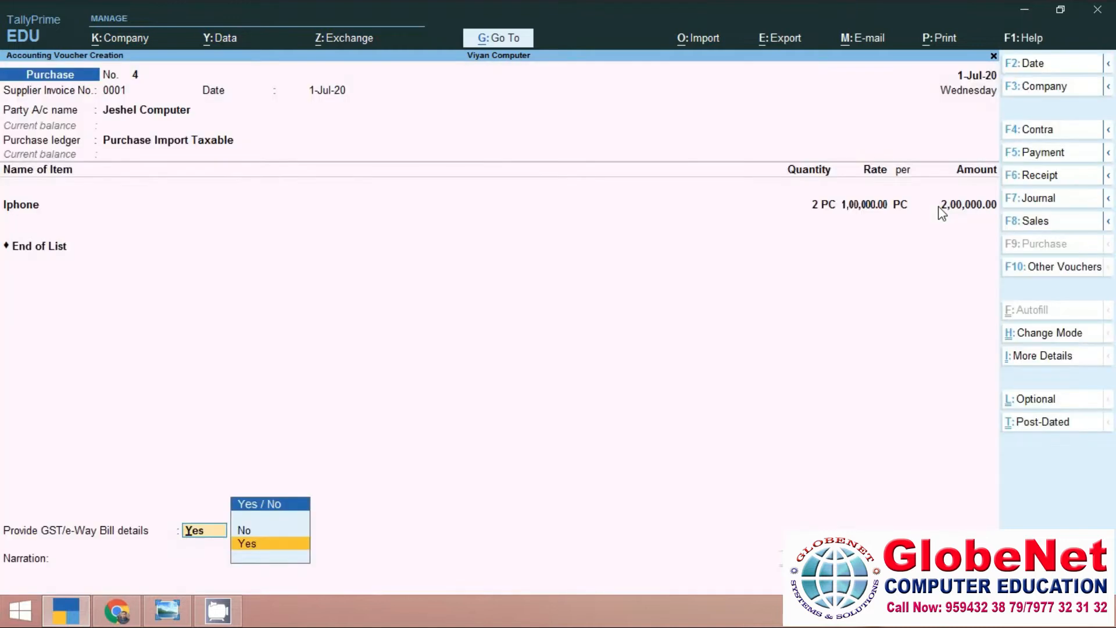
# - Start creating a ledger named IGST under Duties & Taxes for the voucher's tax line
pyautogui.press('BackSpace')
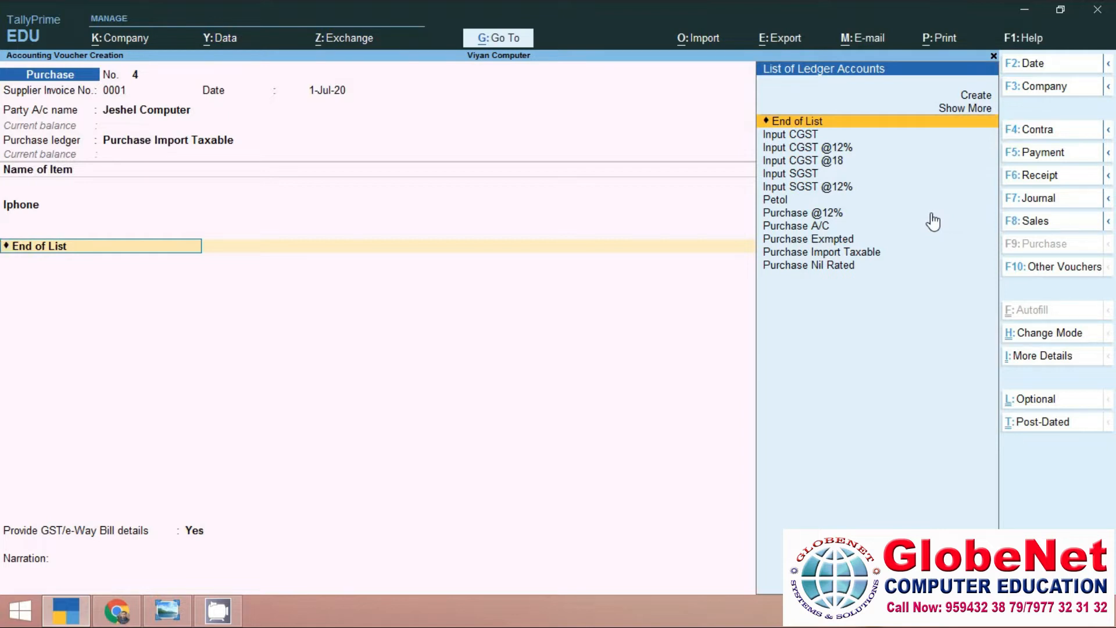
pyautogui.hotkey('alt', 'c')
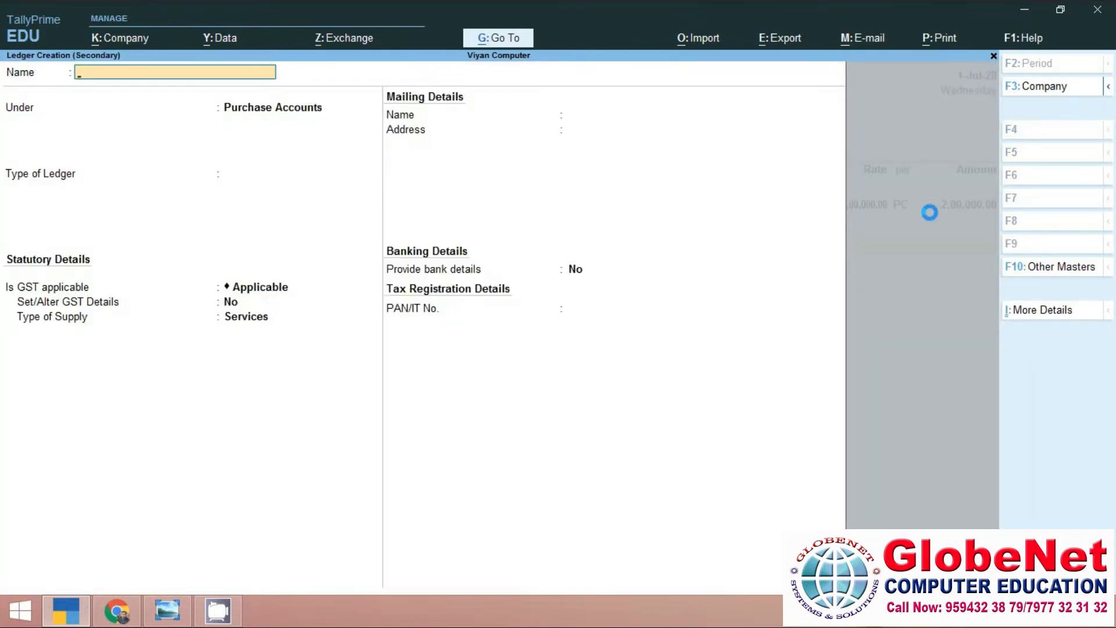
pyautogui.write('IGST')
pyautogui.press('Return')
pyautogui.write('Duties & Taxes')
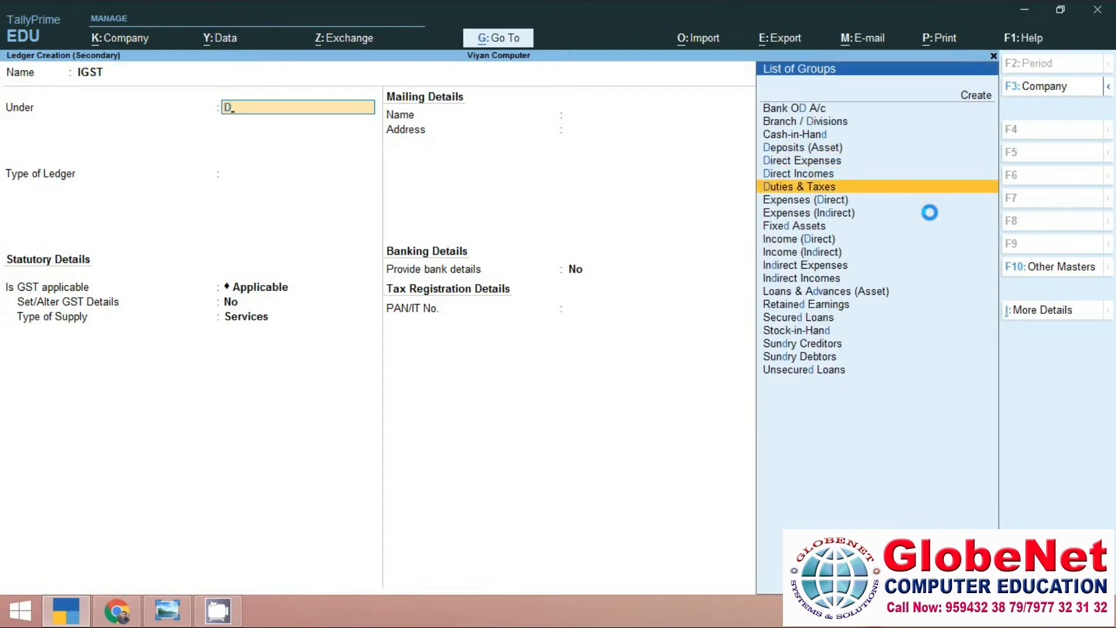
pyautogui.press('Return')
# - Set the IGST ledger to GST, Integrated Tax at 18% with no rounding, save it and accept its voucher line
pyautogui.press('Return')
pyautogui.press('Down')
pyautogui.press('Down')
pyautogui.press('Return')
pyautogui.write('18')
pyautogui.press('Return')
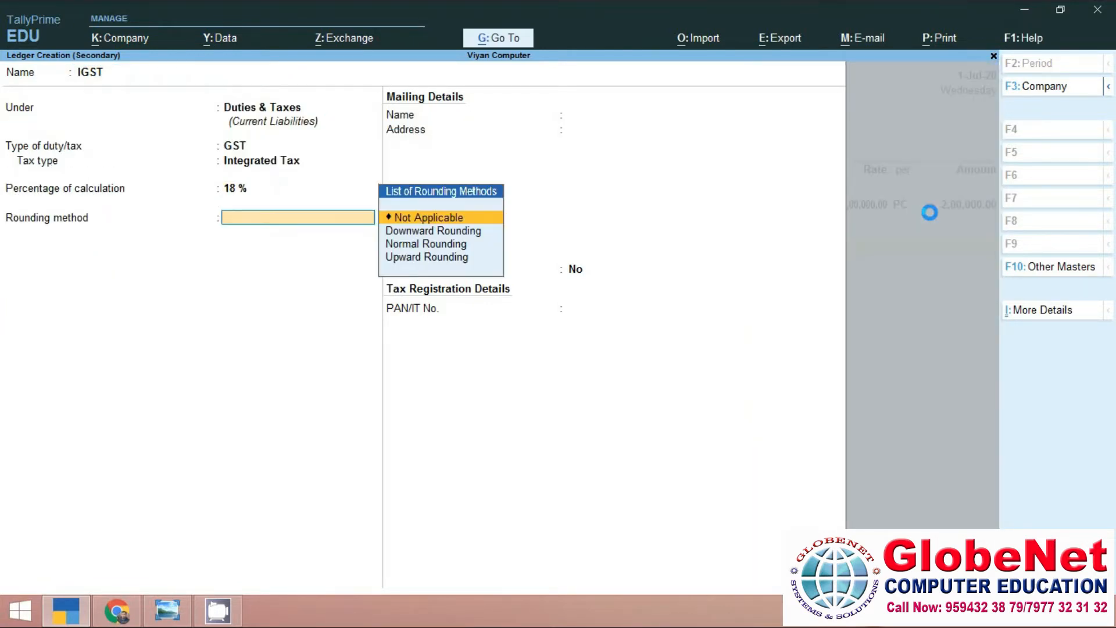
pyautogui.press('Return')
pyautogui.hotkey('ctrl', 'a')
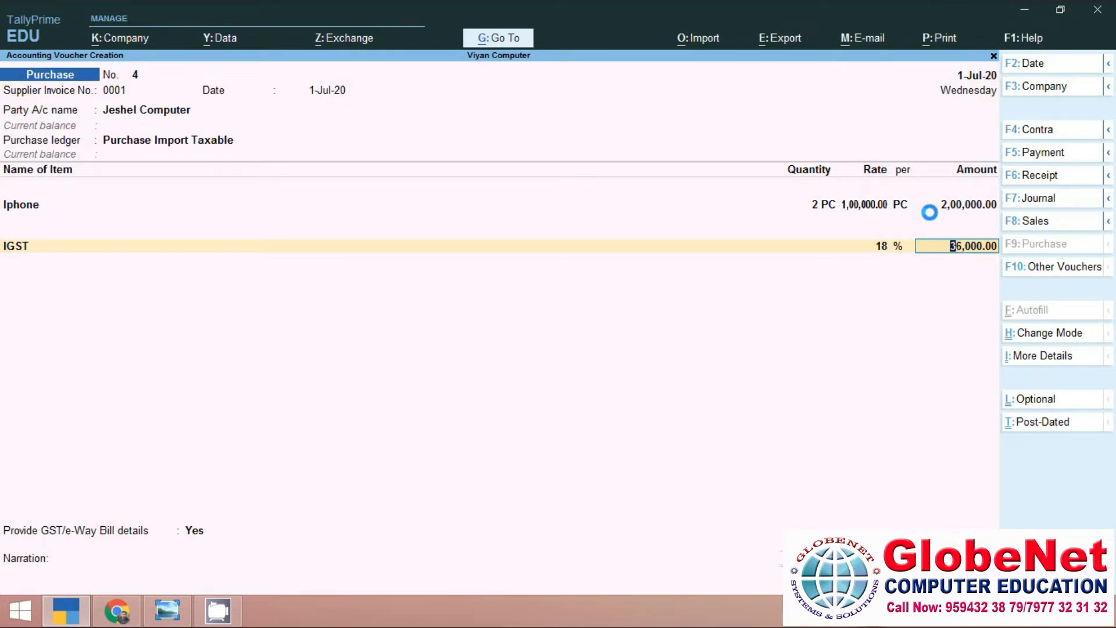
pyautogui.press('Return')
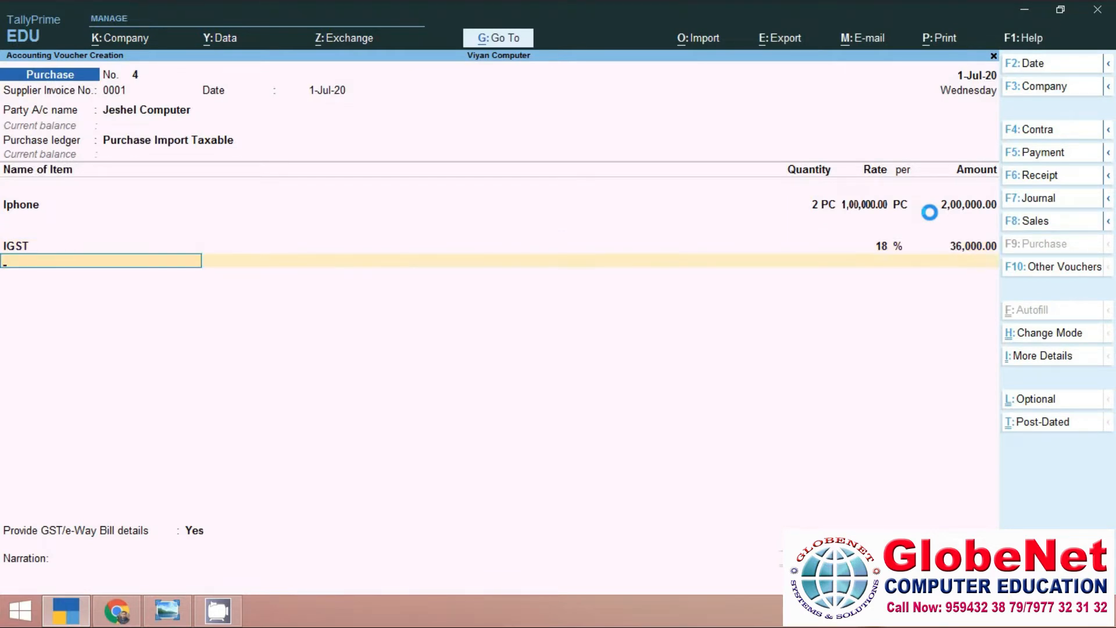
# - End the voucher's ledger lines and accept the Imports Taxable additional and e-way bill details as they stand
pyautogui.press('Return')
pyautogui.press('Return')
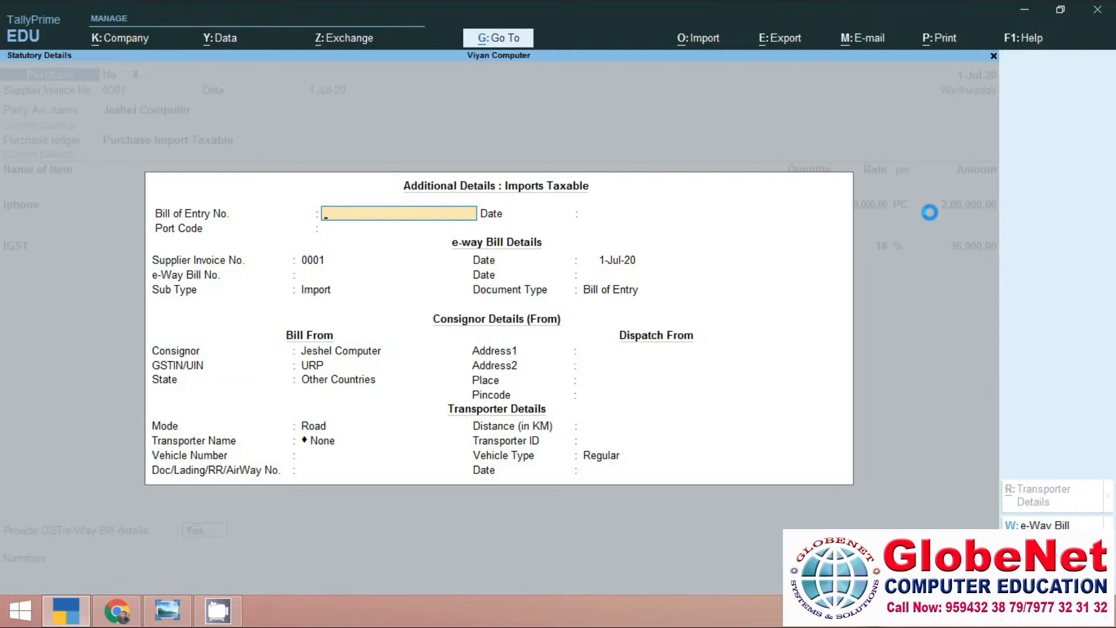
pyautogui.hotkey('ctrl', 'a')
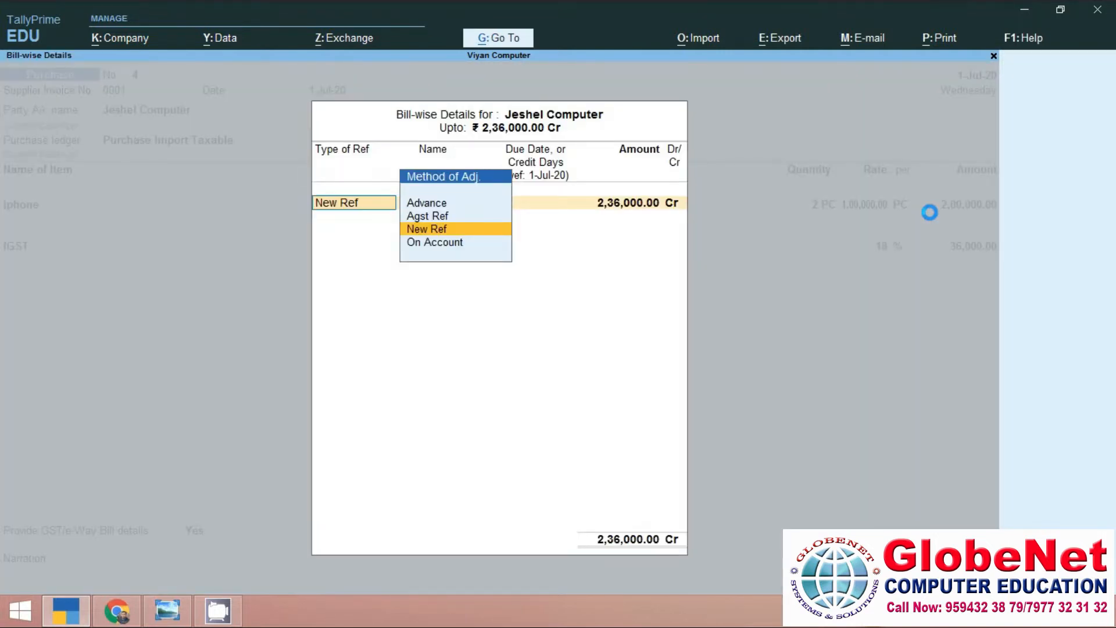
# - Allocate the full bill amount to New Ref 0001 and save the purchase voucher without a narration
pyautogui.press('Return')
pyautogui.press('Return')
pyautogui.press('Return')
pyautogui.press('Return')
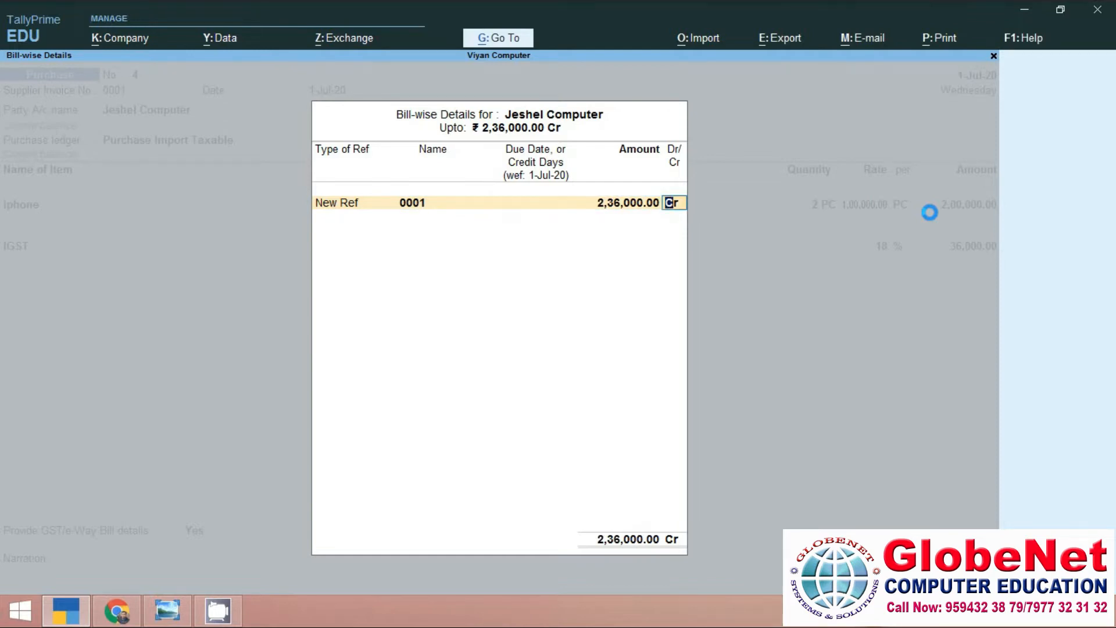
pyautogui.press('Return')
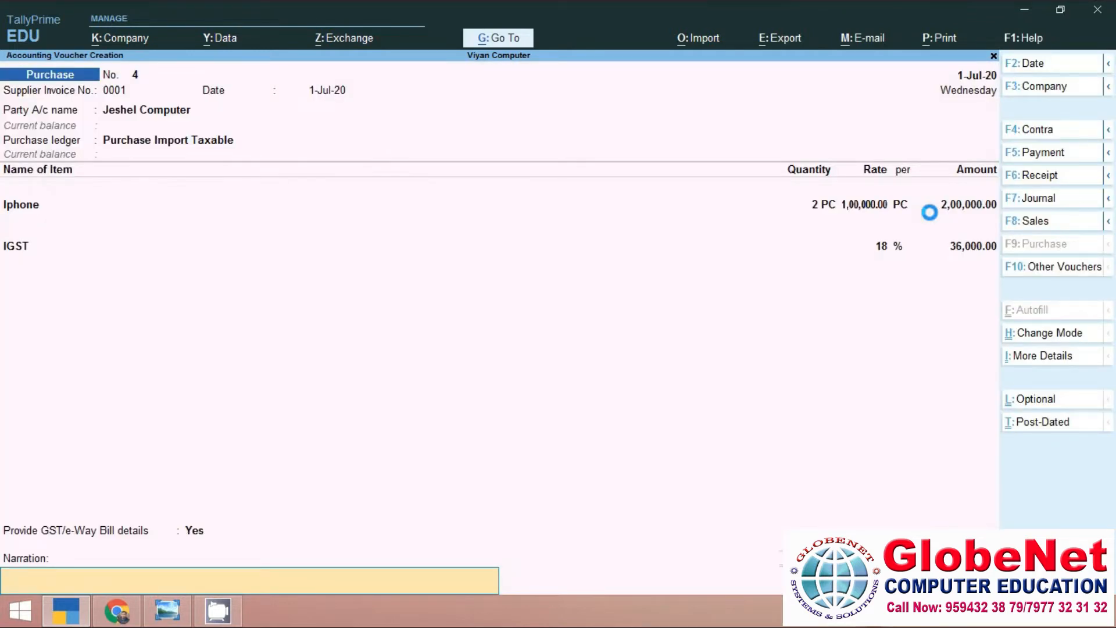
pyautogui.press('Return')
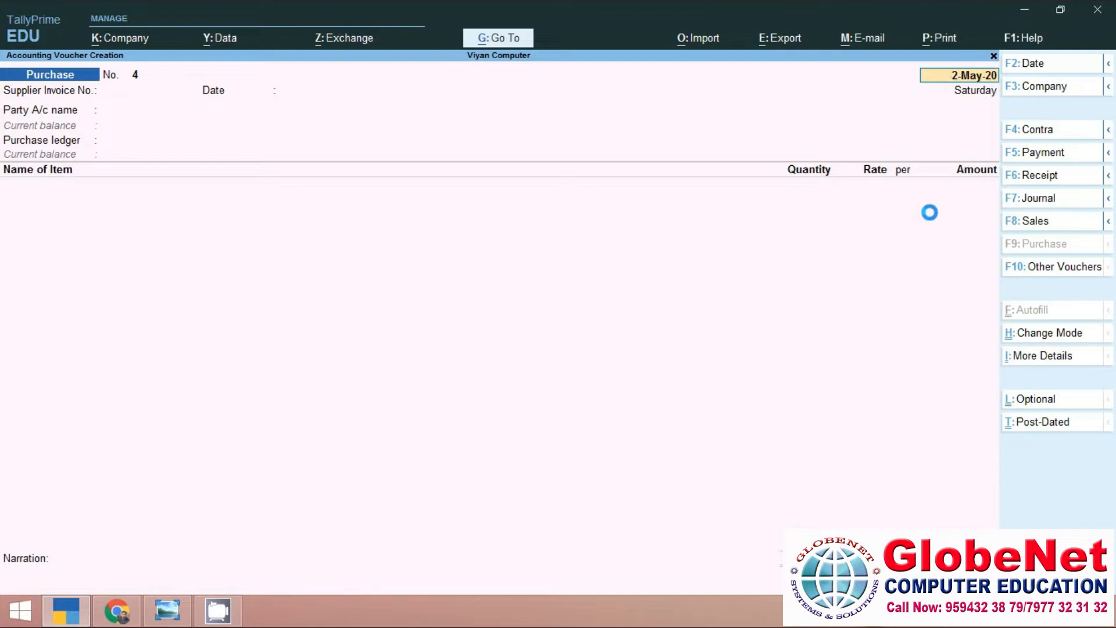
# - Open the Purchase Register and drill down through July to the Jeshel Computer purchase voucher
pyautogui.click(504, 50)
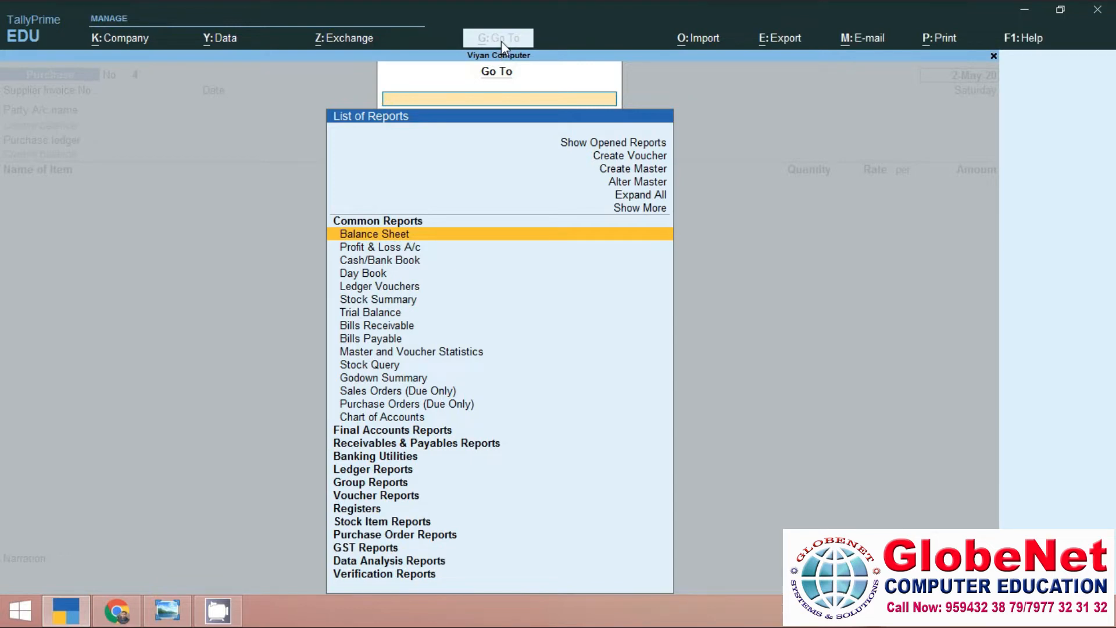
pyautogui.write('Purc')
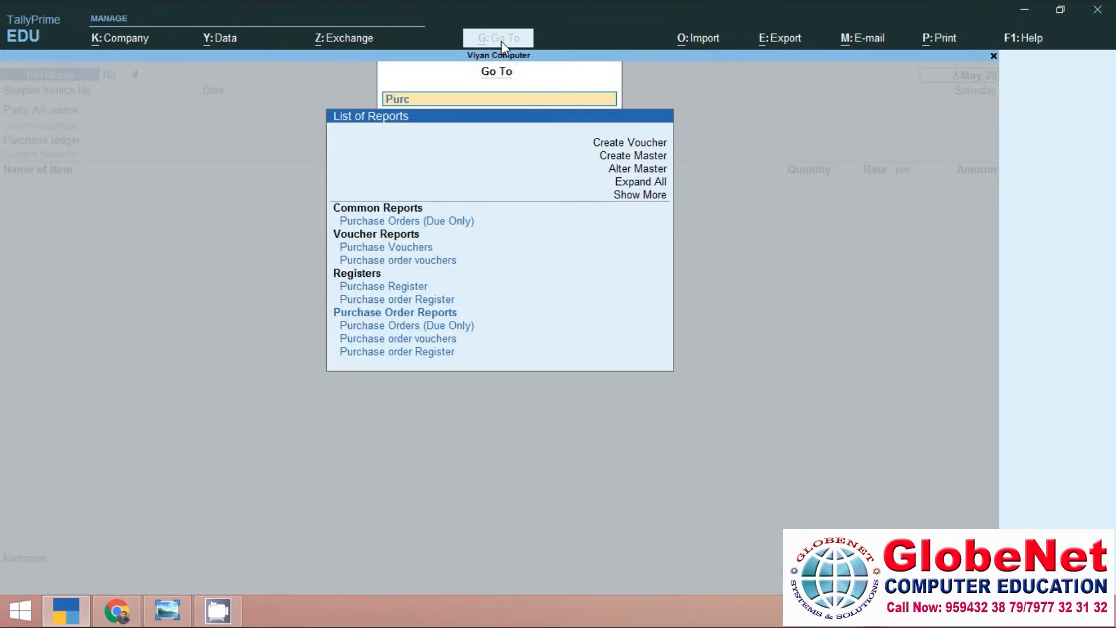
pyautogui.click(411, 294)
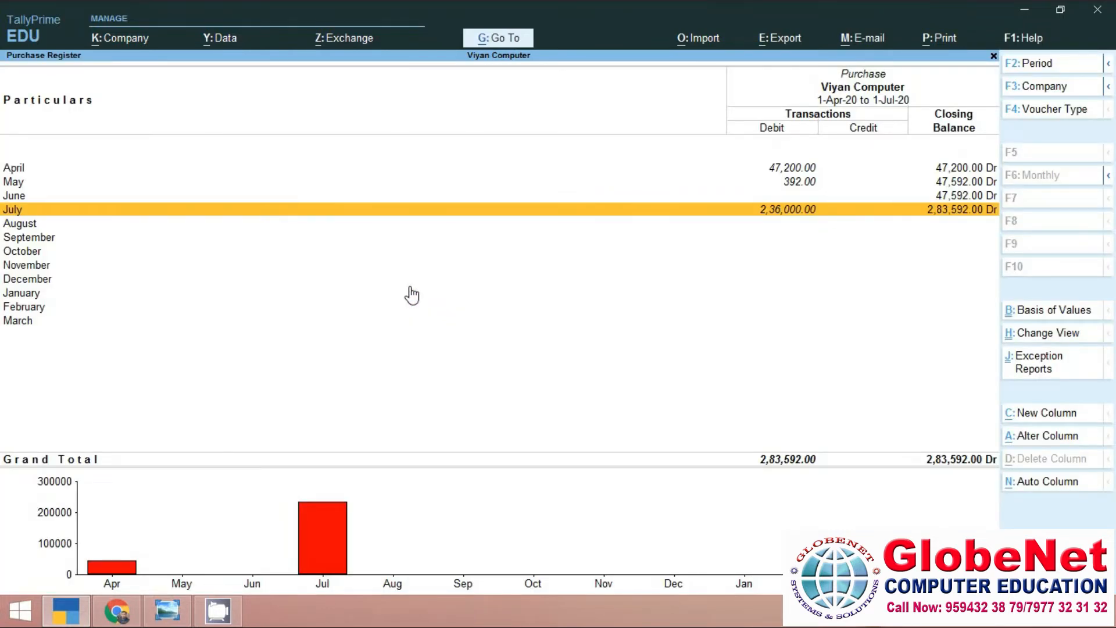
pyautogui.press('Return')
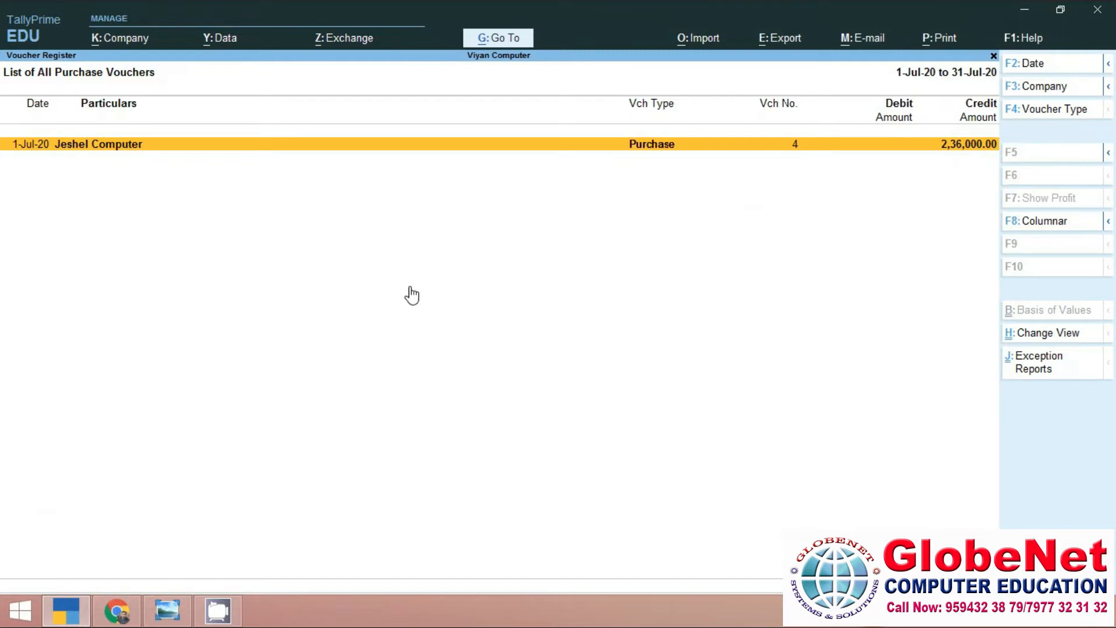
pyautogui.press('Return')
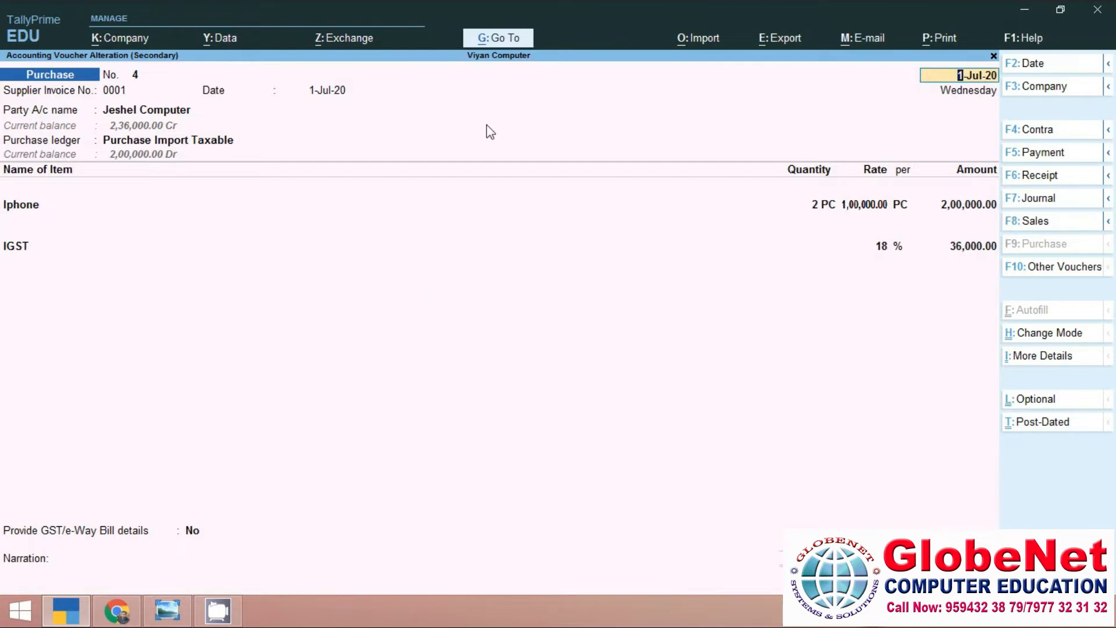
# - Open the GSTR-2 report
pyautogui.click(500, 38)
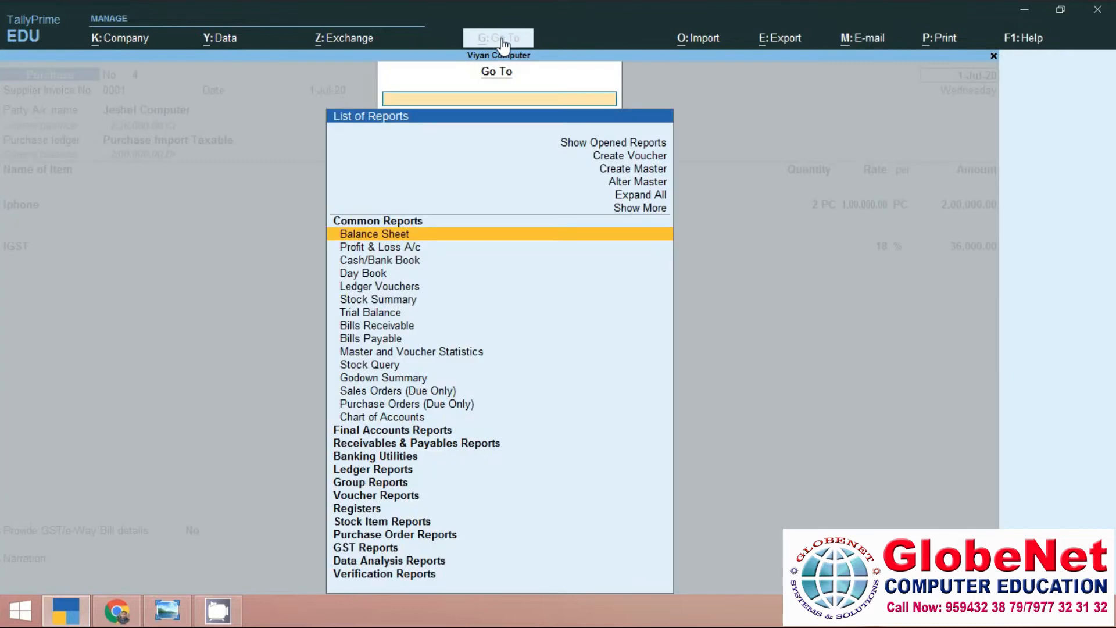
pyautogui.write('Gs')
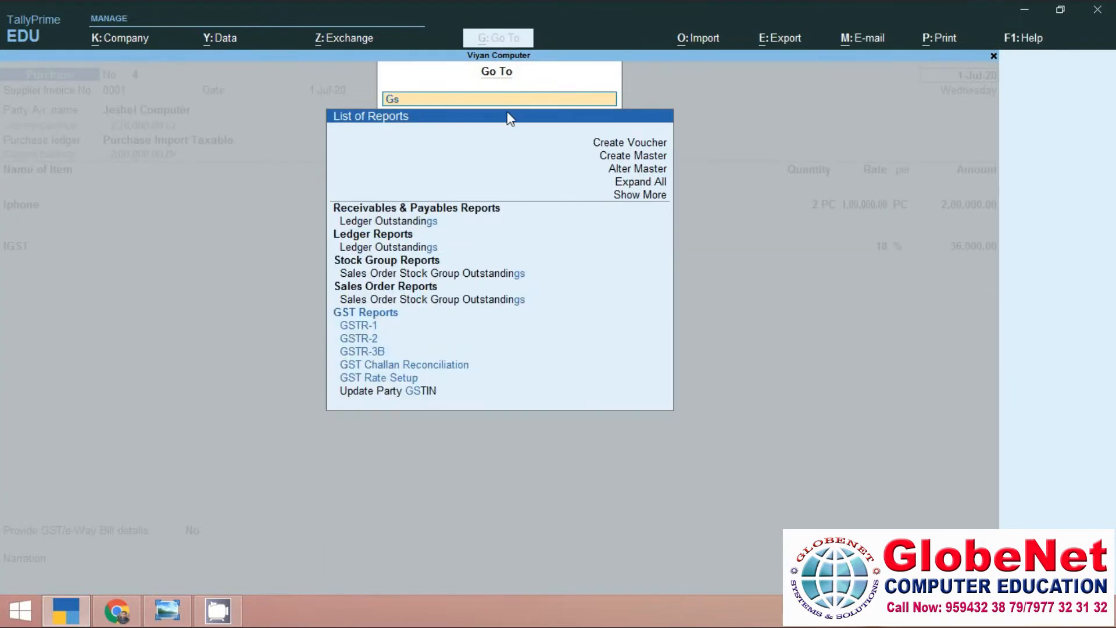
pyautogui.write('t')
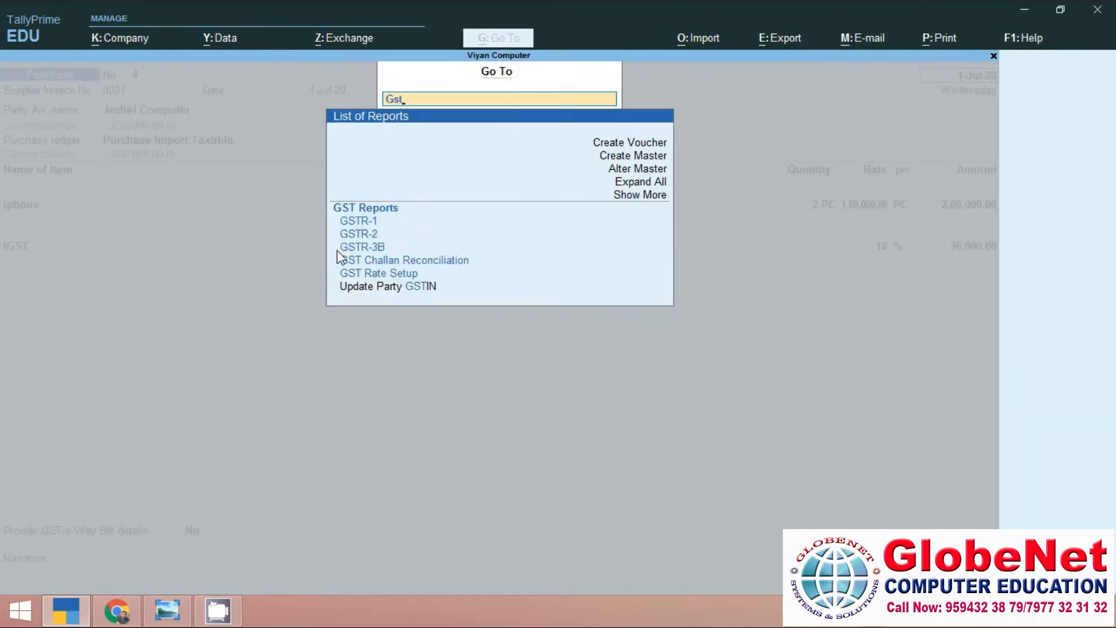
pyautogui.click(361, 235)
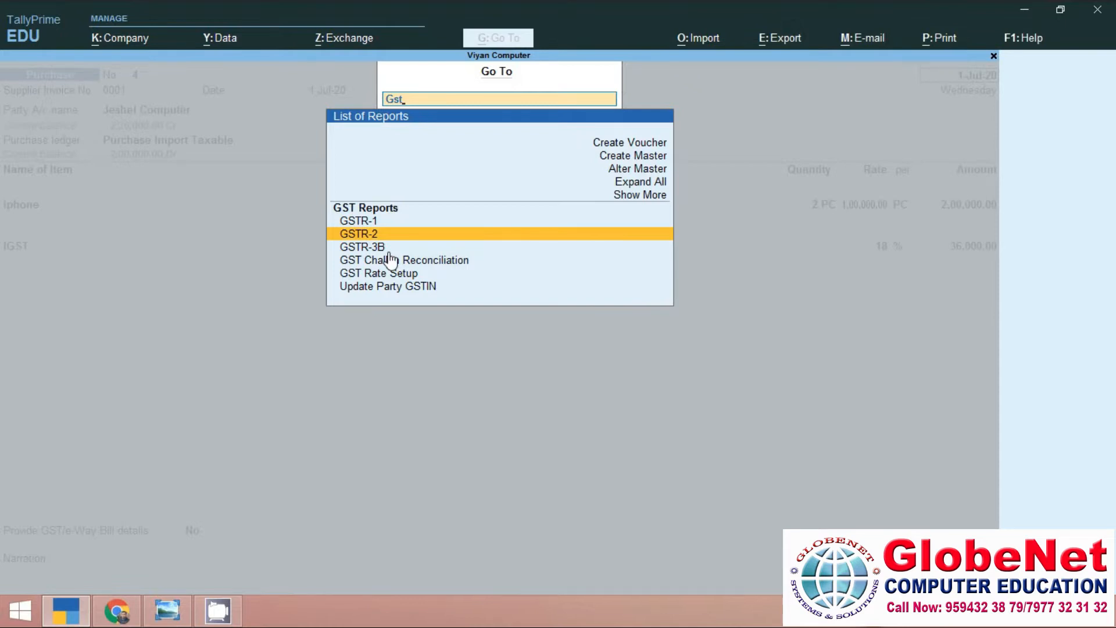
pyautogui.press('Return')
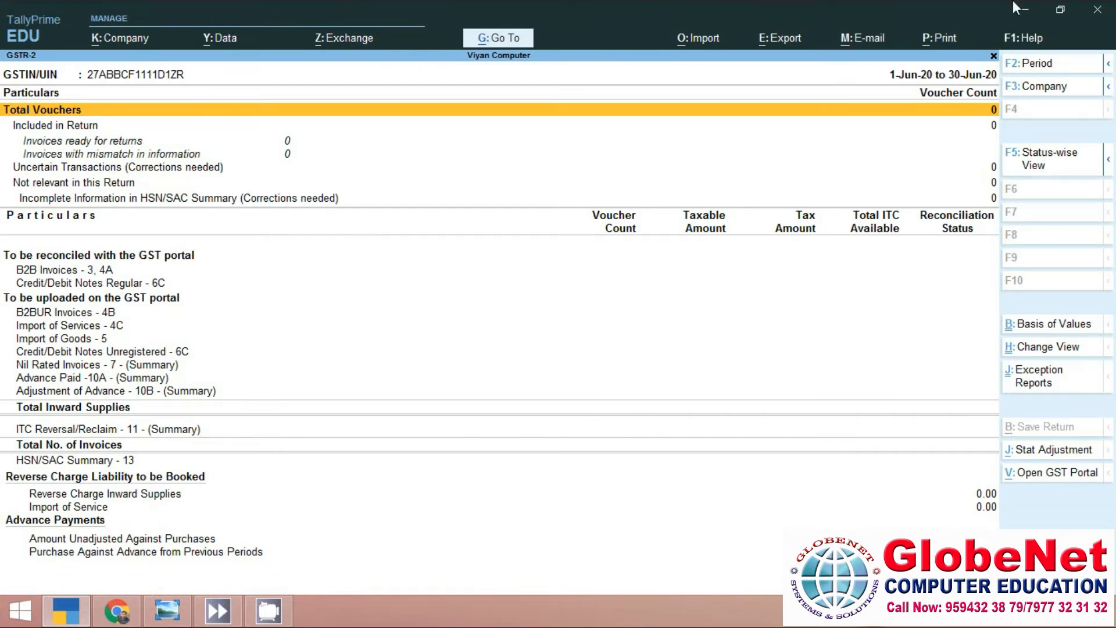
# - Set the GSTR-2 report period from 1-7-2020 to 1-8-2020
pyautogui.click(1033, 69)
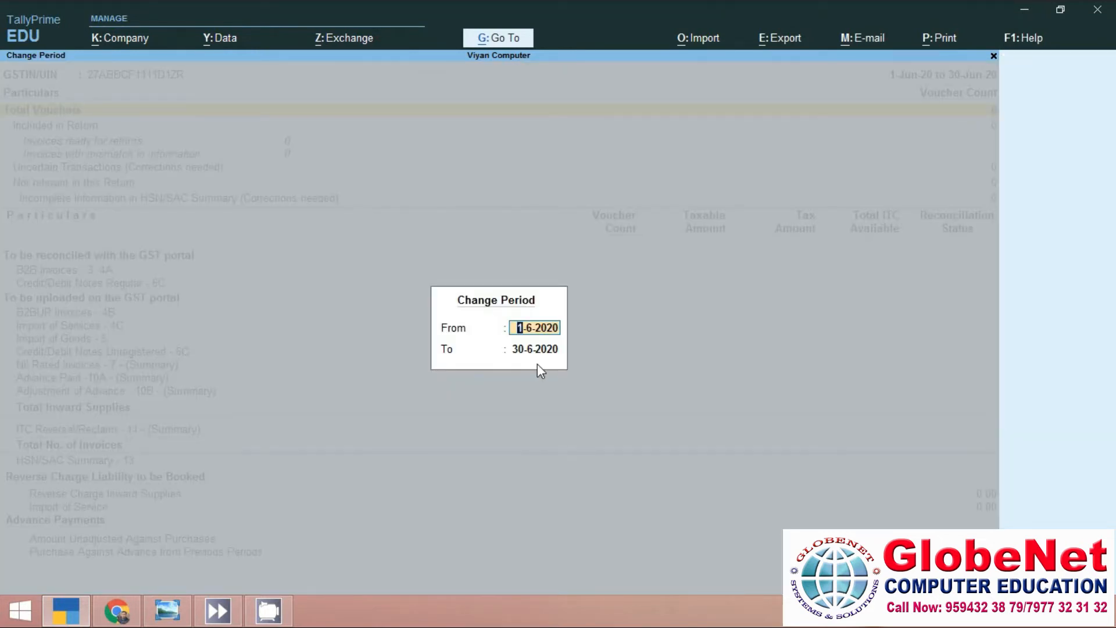
pyautogui.write('1/7/2020')
pyautogui.press('Return')
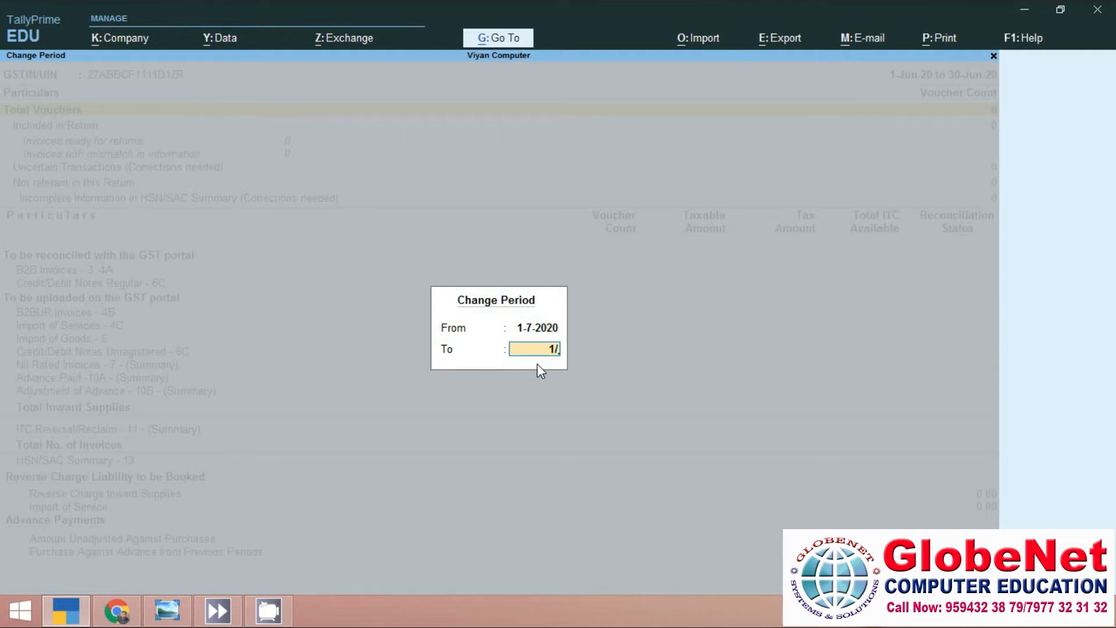
pyautogui.write('1/8/2020')
pyautogui.press('Return')
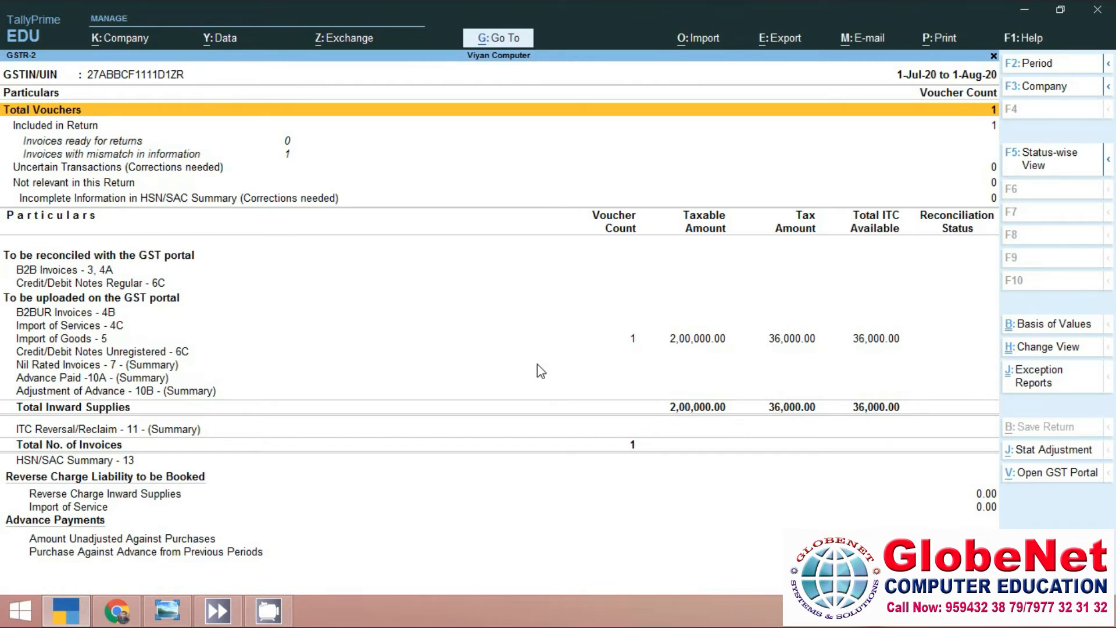
# - Expand the GSTR-2 report to its detailed view and examine the Import of Goods line
pyautogui.click(44, 343)
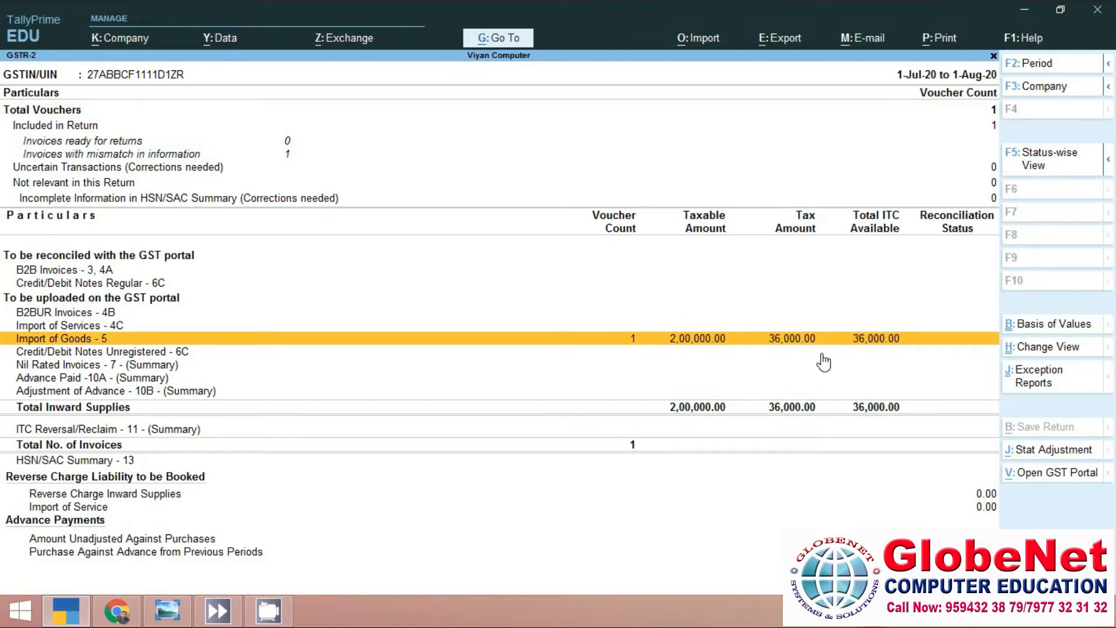
pyautogui.hotkey('alt', 'F5')
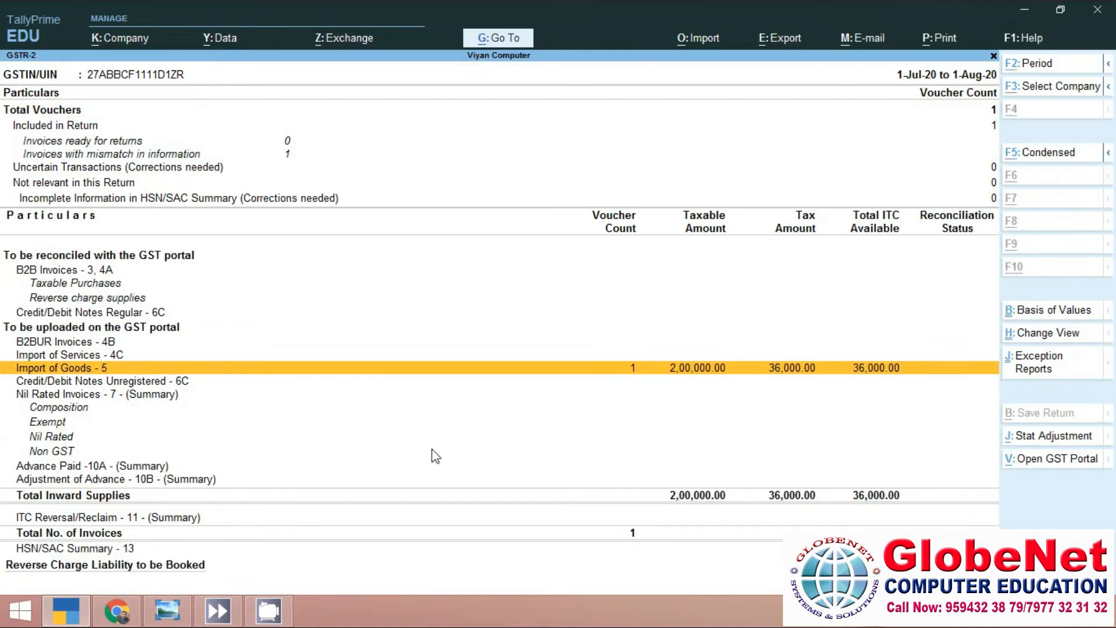
pyautogui.click(393, 375)
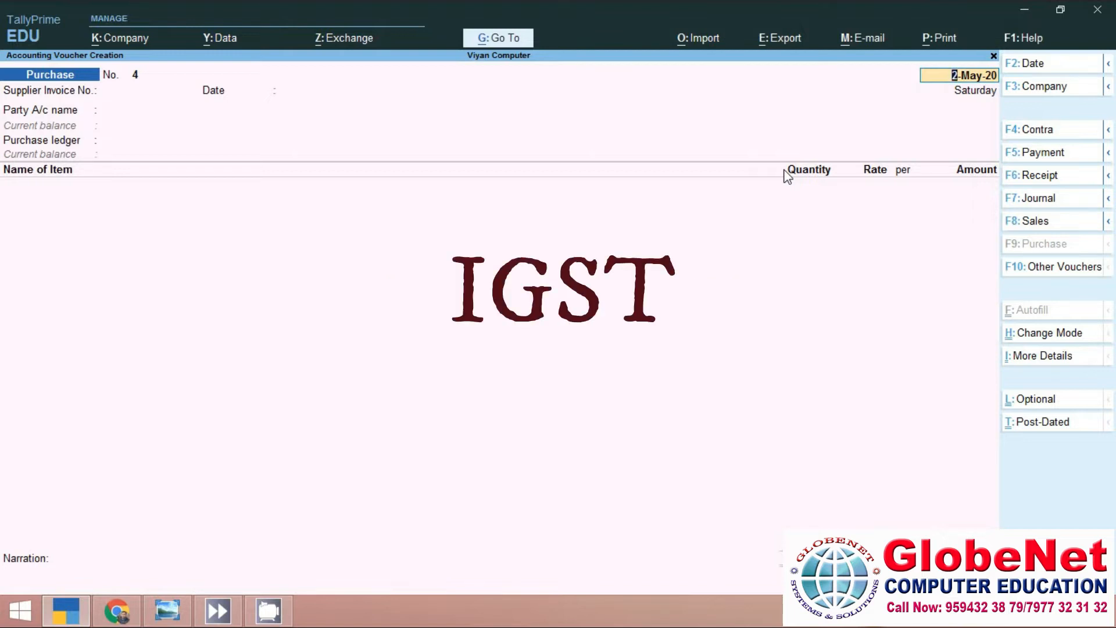
# - Leave the blank purchase voucher and open the Jeshel Computer purchase voucher from the Day Book for alteration
pyautogui.press('Escape')
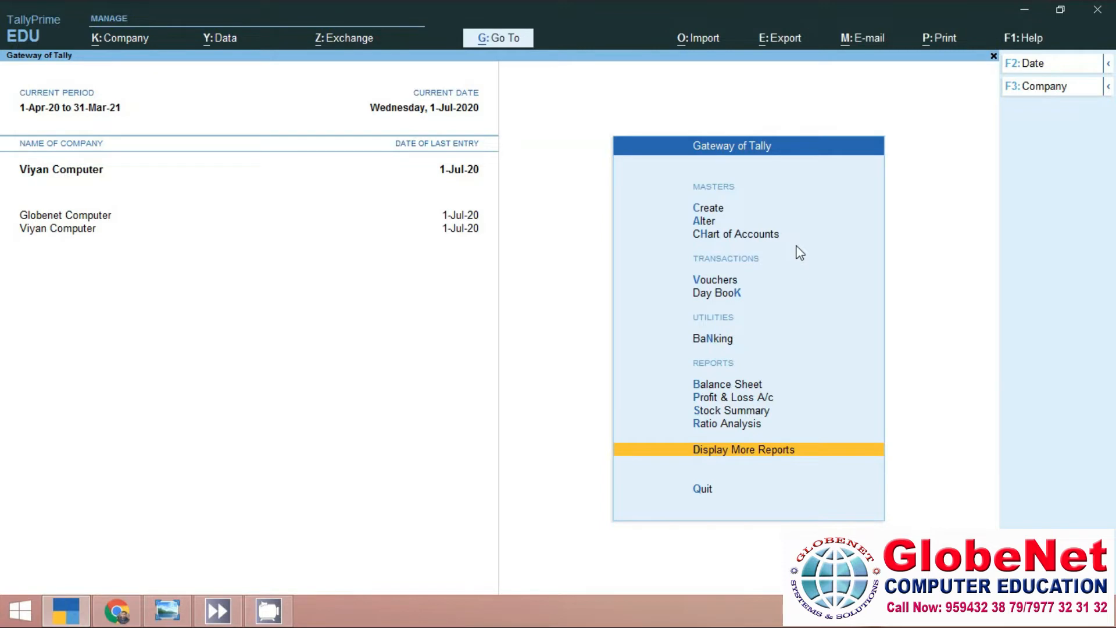
pyautogui.press('Up')
pyautogui.press('Up')
pyautogui.press('Up')
pyautogui.press('Up')
pyautogui.press('Up')
pyautogui.press('Up')
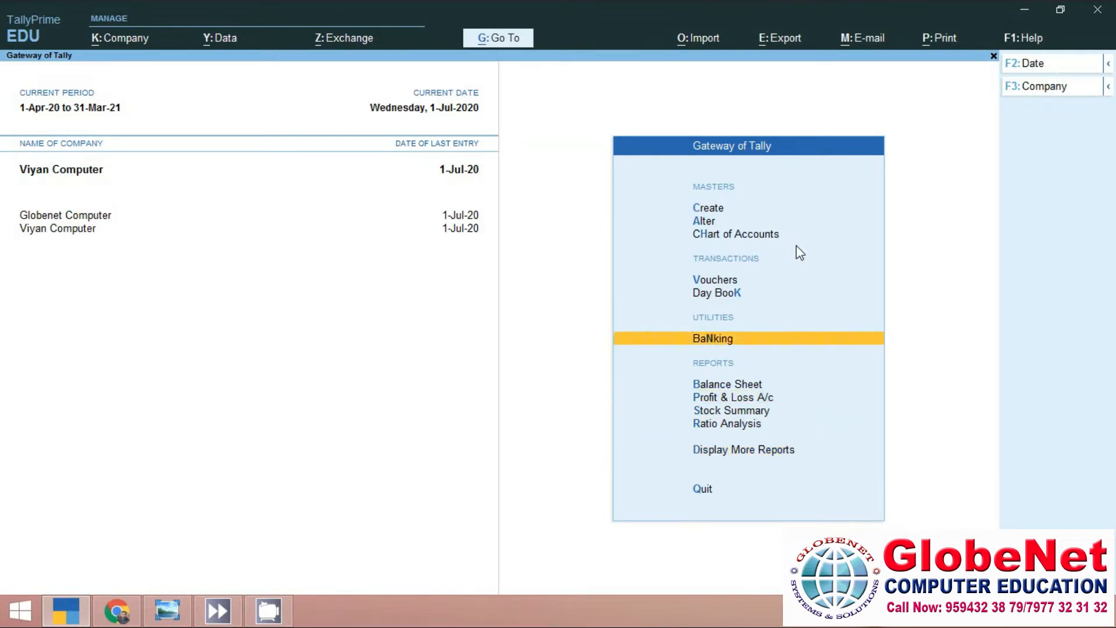
pyautogui.press('Down')
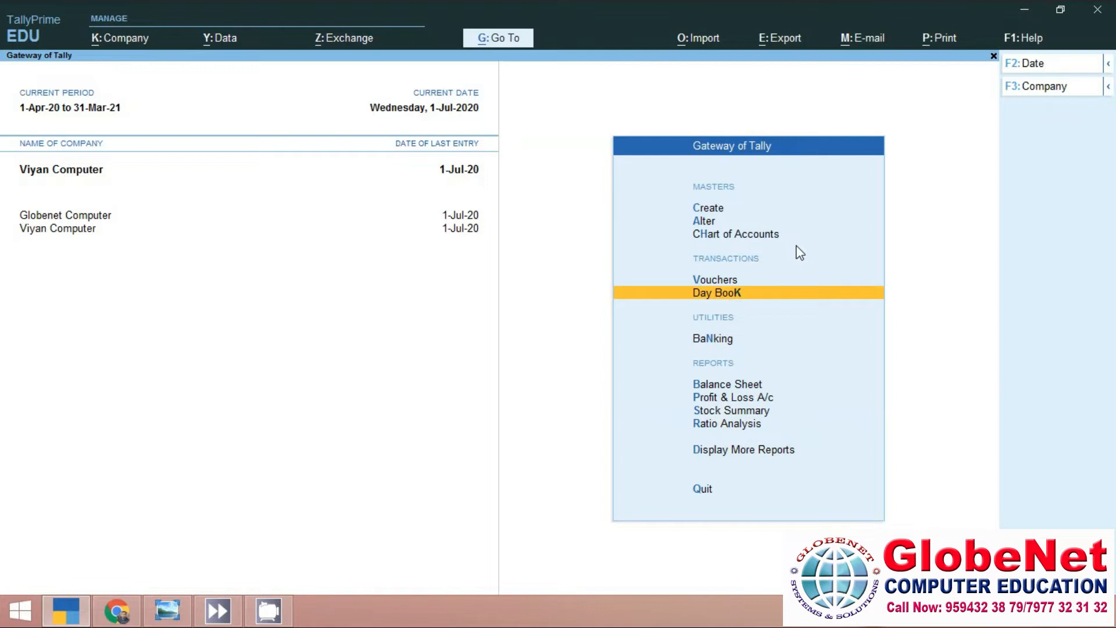
pyautogui.press('Return')
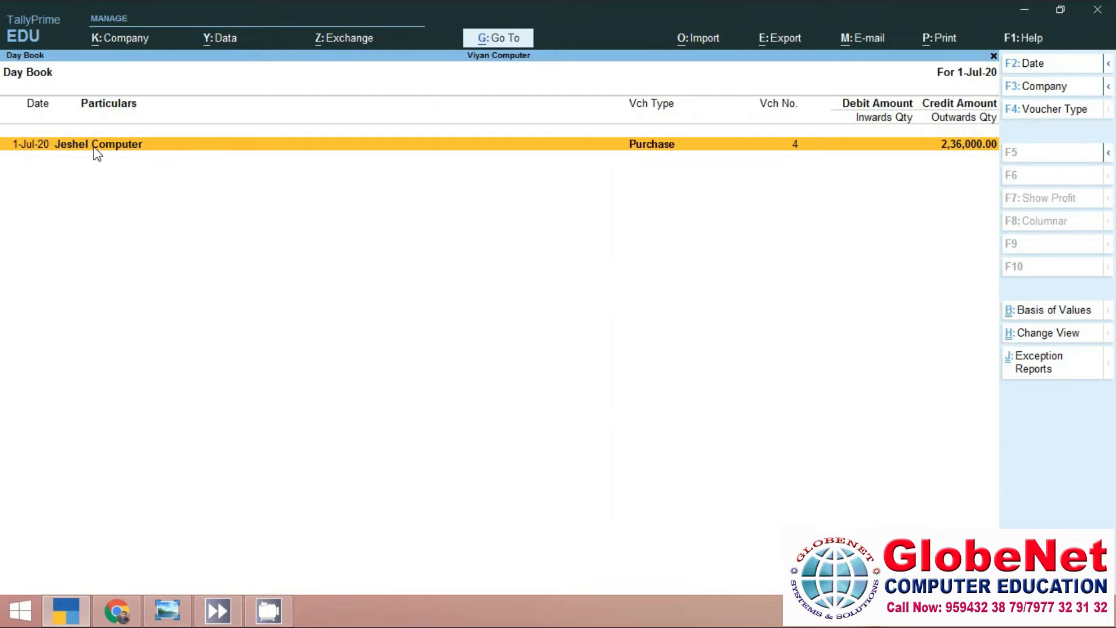
pyautogui.press('Return')
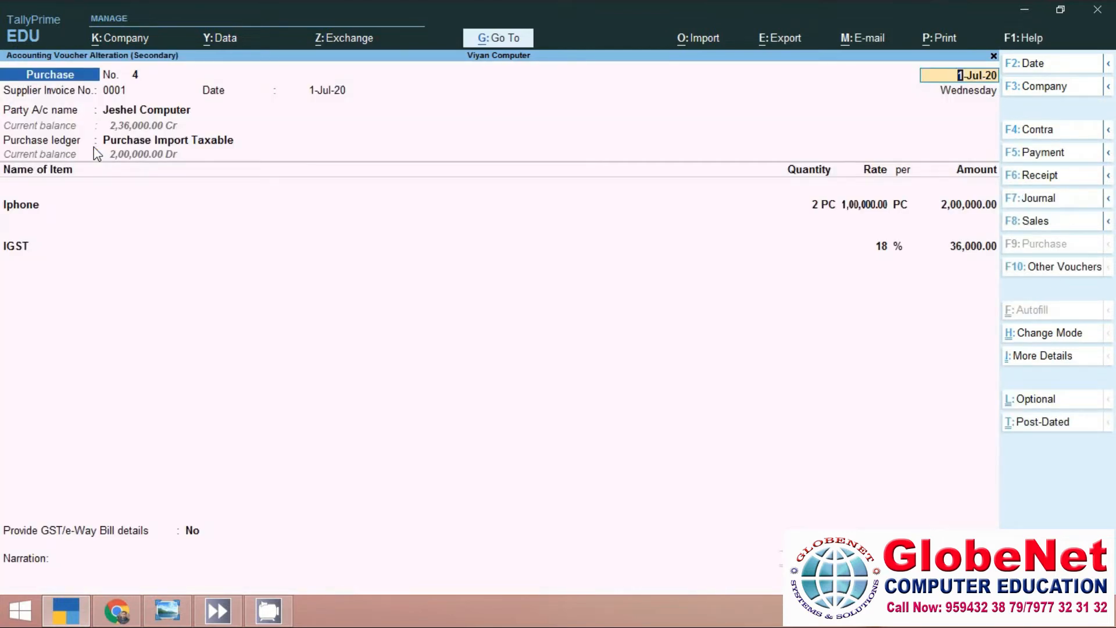
# - Accept the voucher's existing date, supplier invoice, party, receipt and purchase ledger details up to the tax classification
pyautogui.press('Return')
pyautogui.press('Return')
pyautogui.press('Return')
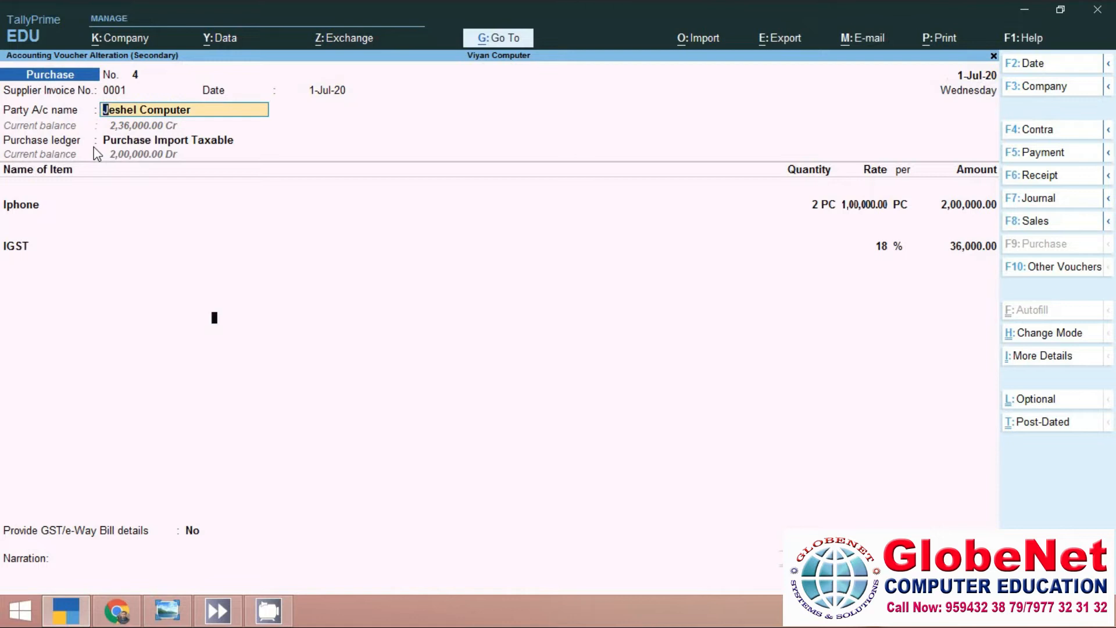
pyautogui.press('Return')
pyautogui.press('Return')
pyautogui.press('Return')
pyautogui.press('Return')
pyautogui.press('Return')
pyautogui.press('Return')
pyautogui.press('Return')
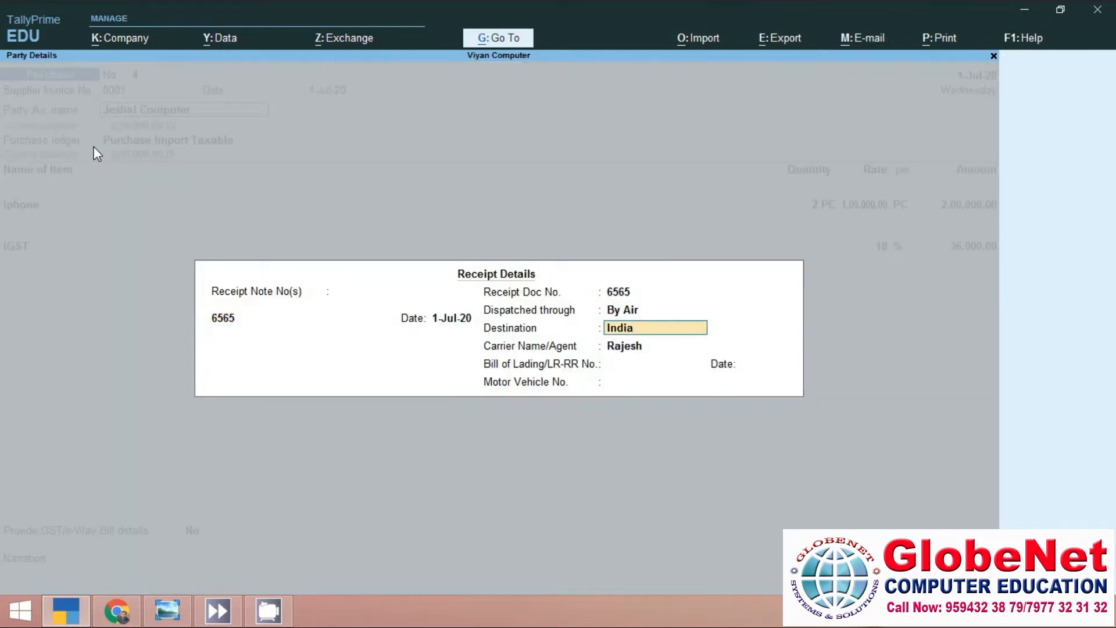
pyautogui.press('Return')
pyautogui.press('Return')
pyautogui.press('Return')
pyautogui.press('Return')
pyautogui.press('Return')
pyautogui.press('Return')
pyautogui.press('Return')
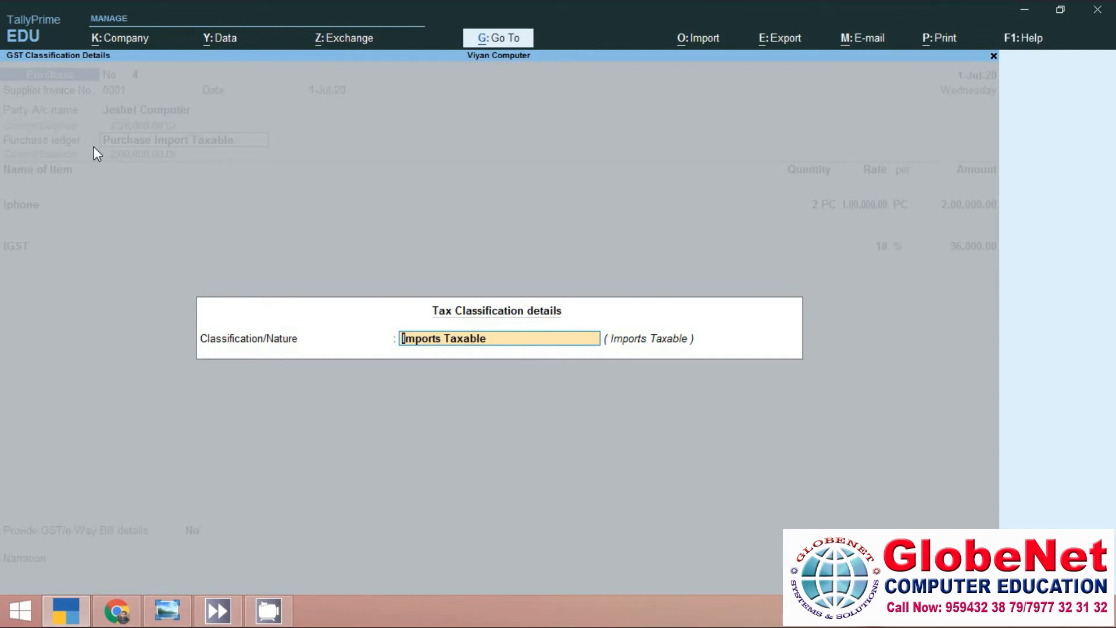
# - Select Imports Taxable as the voucher's classification/nature of transaction
pyautogui.write('Im')
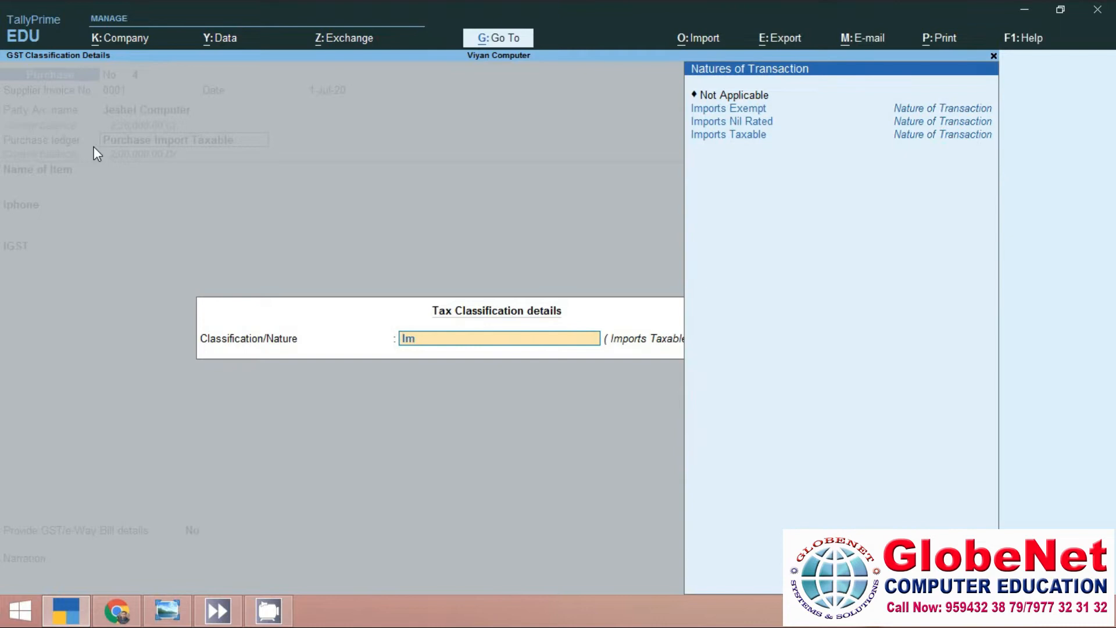
pyautogui.press('Down')
pyautogui.press('Down')
pyautogui.press('Down')
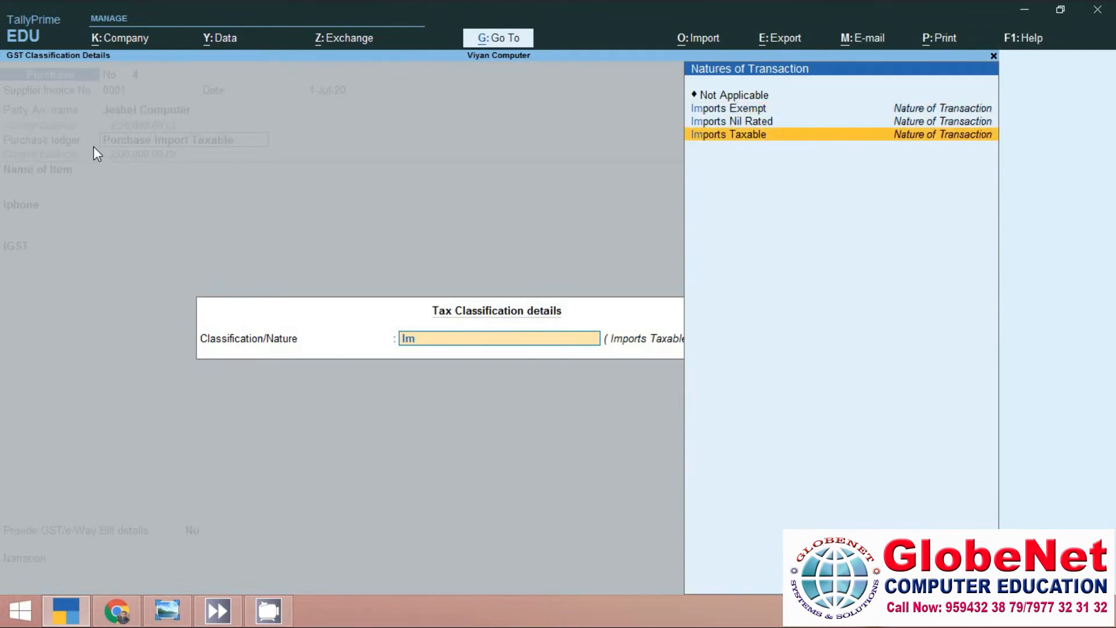
pyautogui.press('Return')
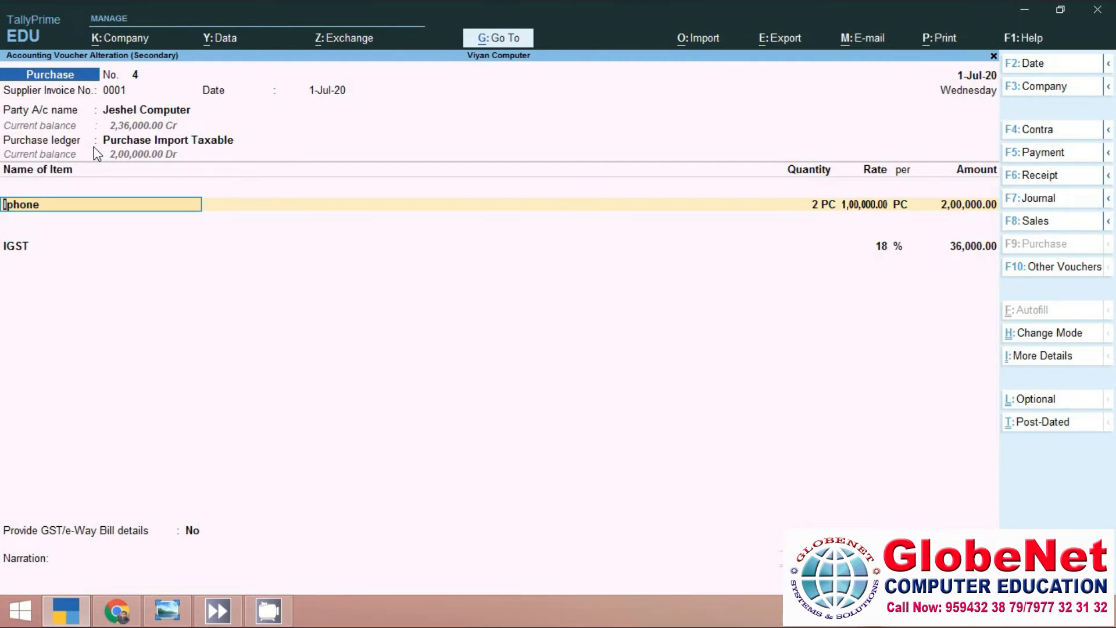
# - Keep the Iphone line's quantity, rate and amount, and set its taxable value to 210000
pyautogui.press('Return')
pyautogui.press('Return')
pyautogui.press('Return')
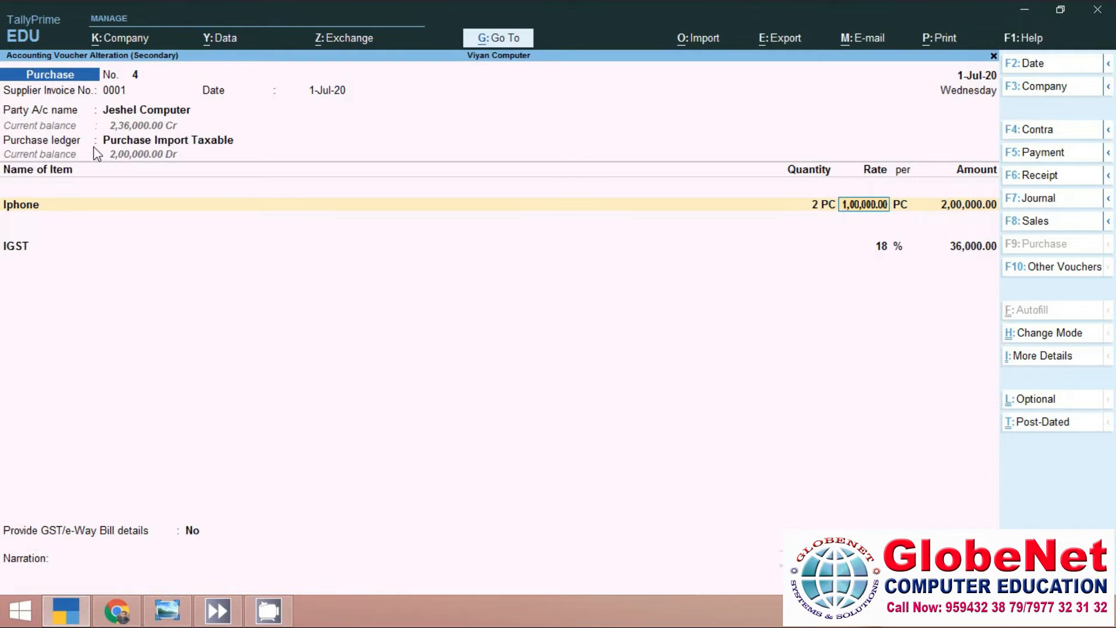
pyautogui.press('Return')
pyautogui.press('Return')
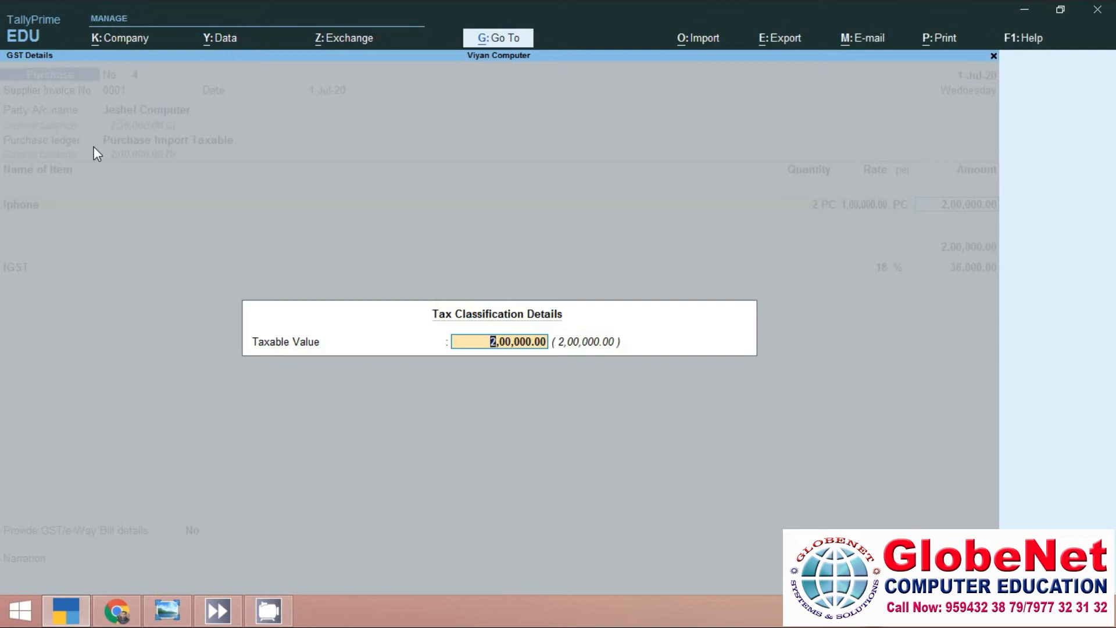
pyautogui.write('210000')
pyautogui.press('Return')
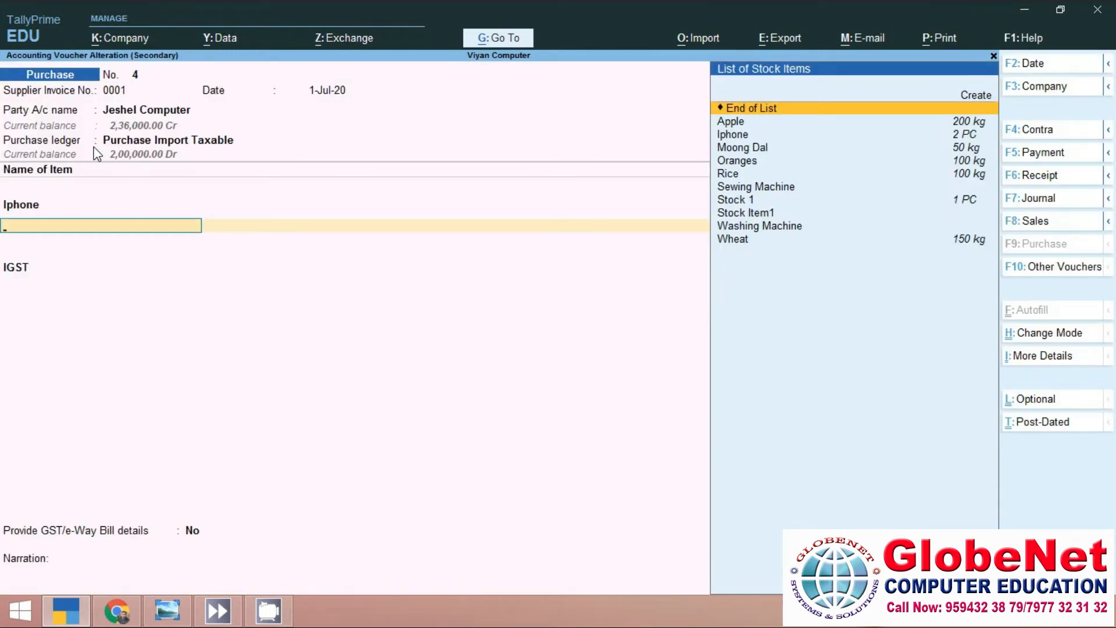
# - Finish the item list, keep the 18% IGST line, and save the altered purchase voucher
pyautogui.press('Return')
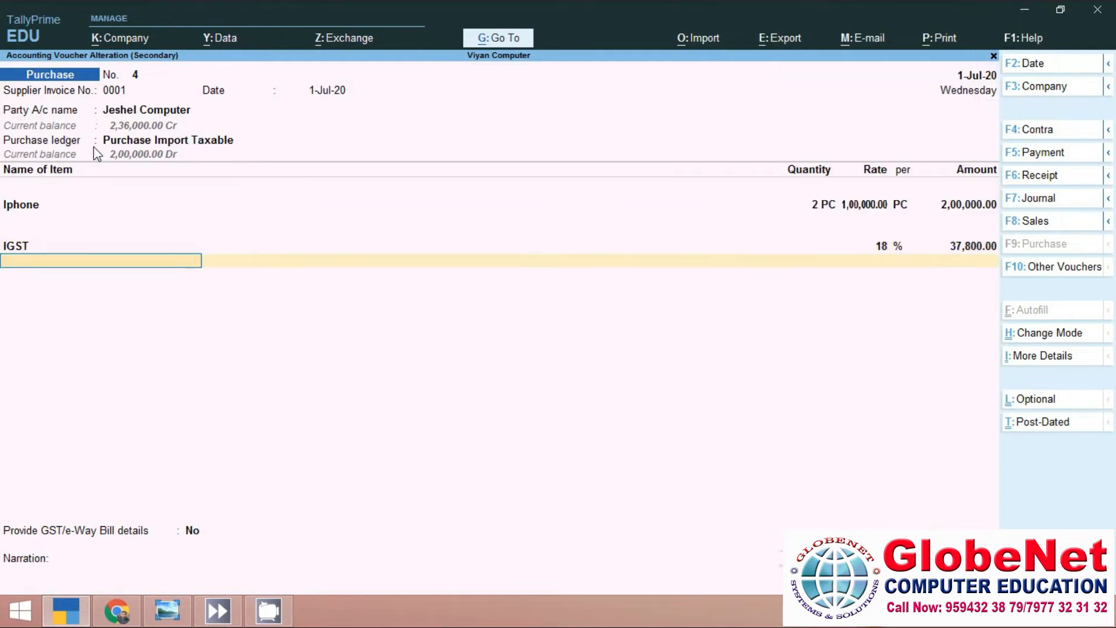
pyautogui.press('Return')
pyautogui.press('Return')
pyautogui.press('Return')
pyautogui.press('Return')
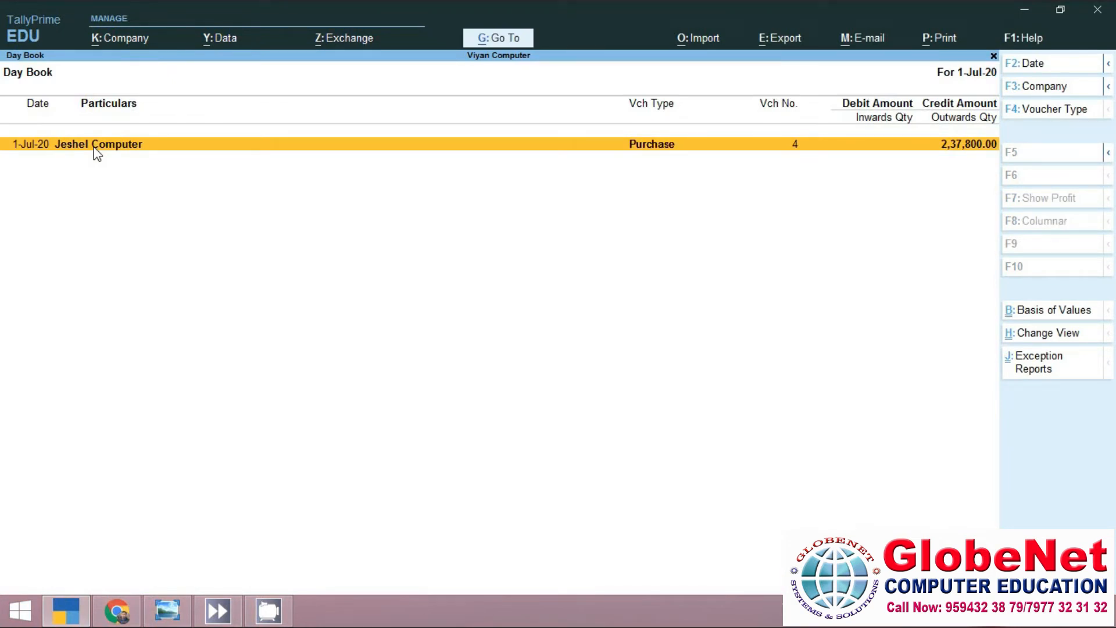
# - Open GSTR-2 for the period 1/7/20 to 1/8/20 and drill into the Import of Goods vouchers
pyautogui.click(500, 38)
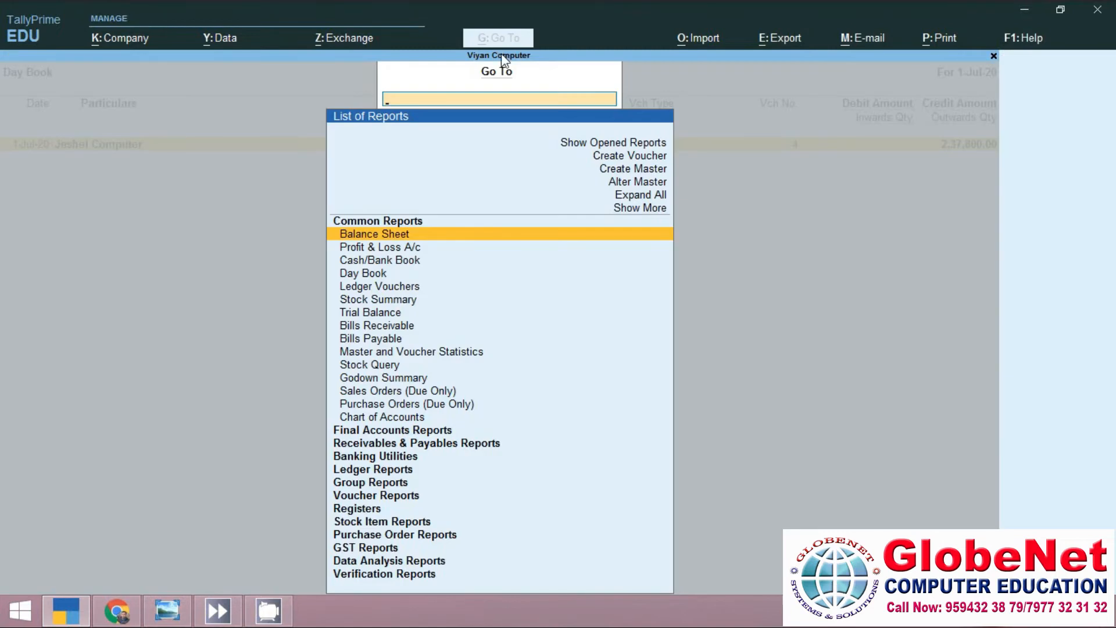
pyautogui.write('G')
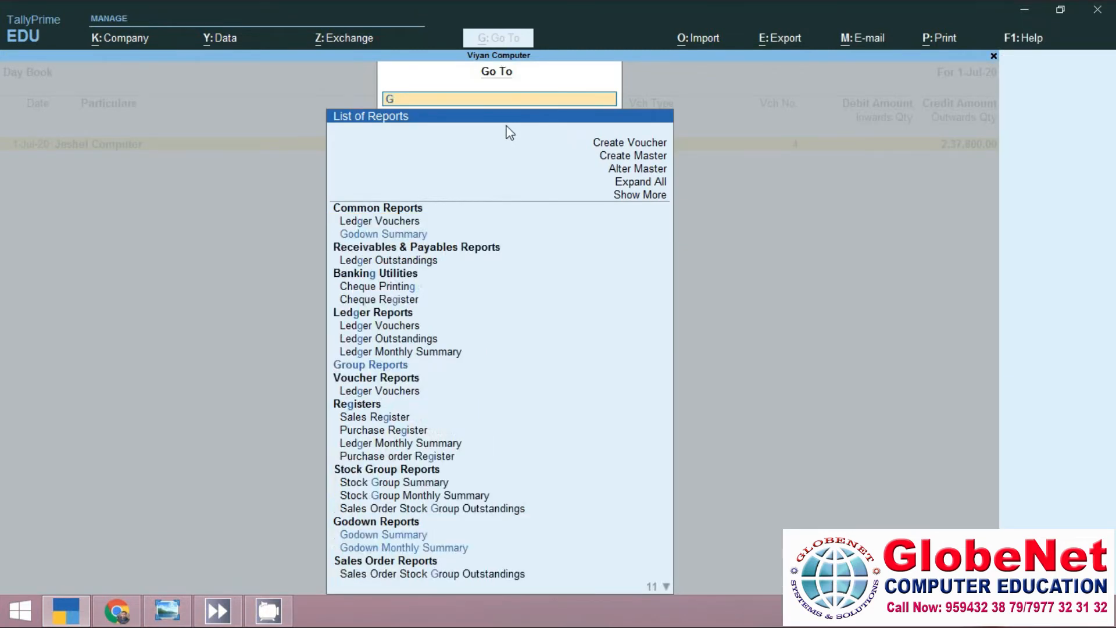
pyautogui.write('st')
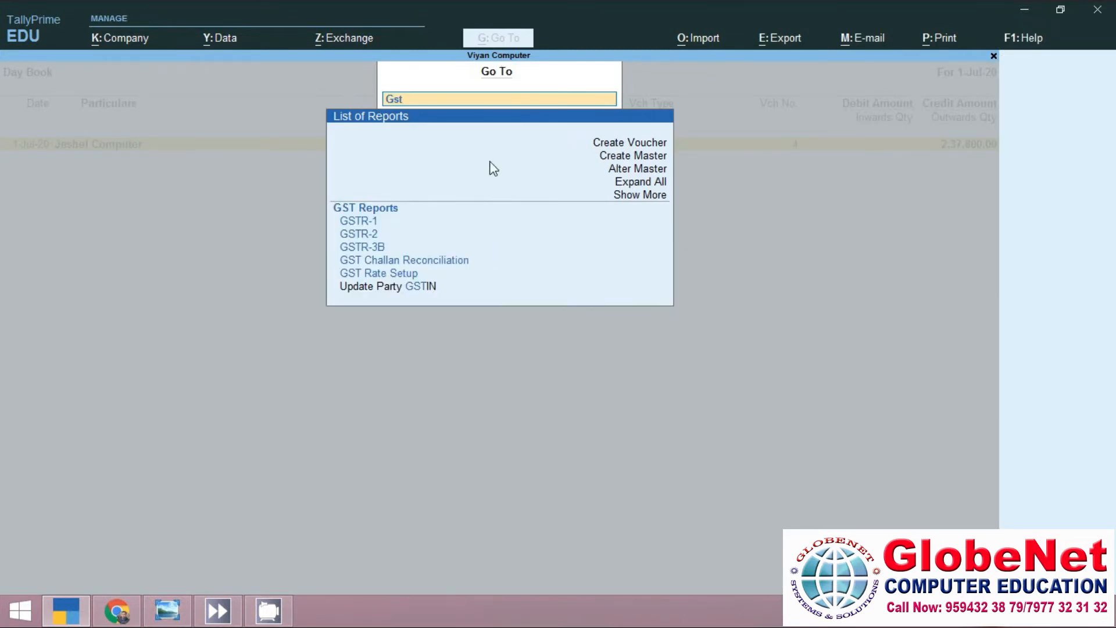
pyautogui.click(371, 232)
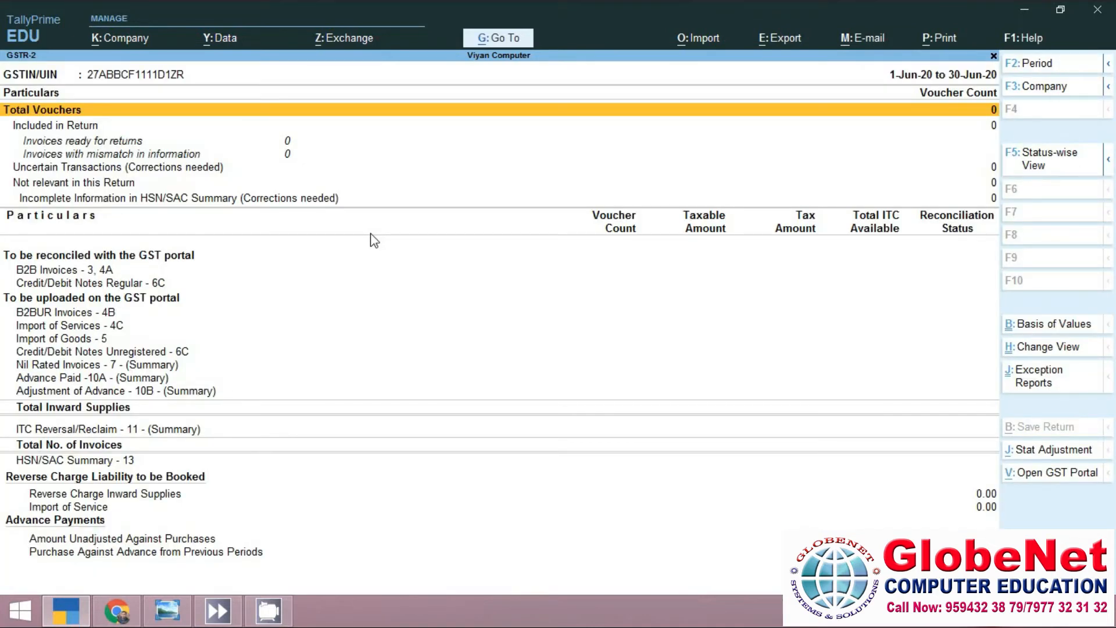
pyautogui.click(1035, 65)
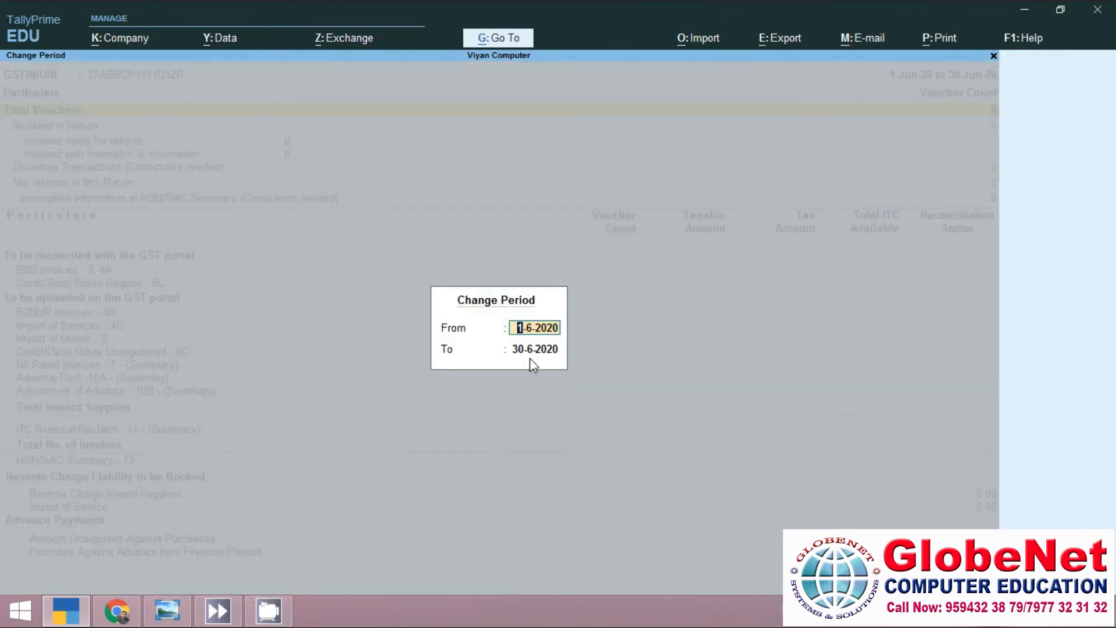
pyautogui.write('1/7/20')
pyautogui.press('Return')
pyautogui.write('1/8/20')
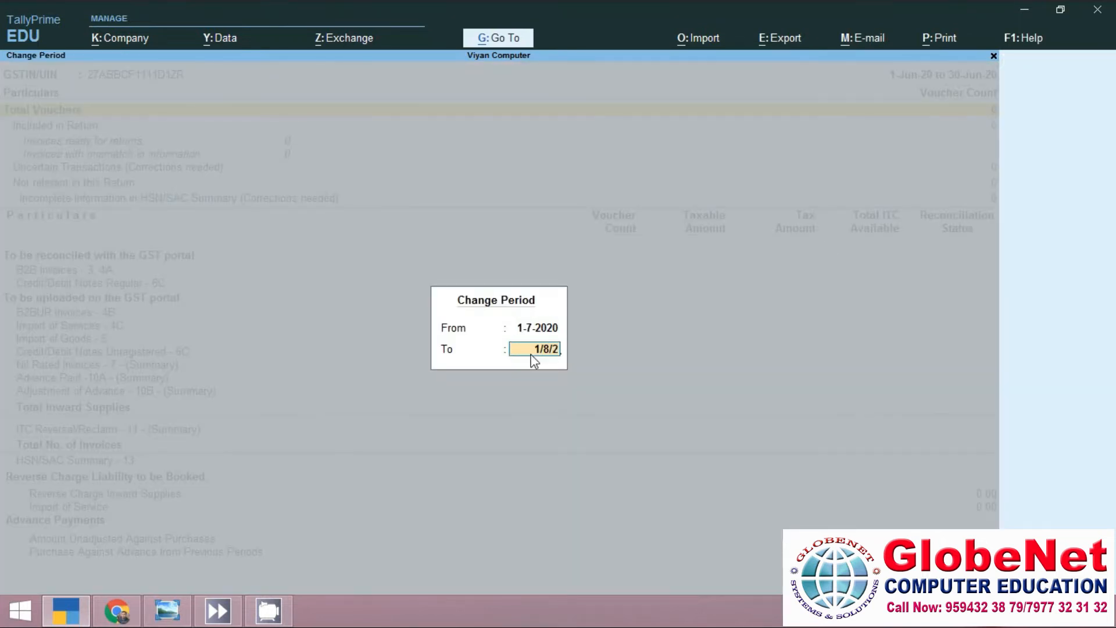
pyautogui.press('Return')
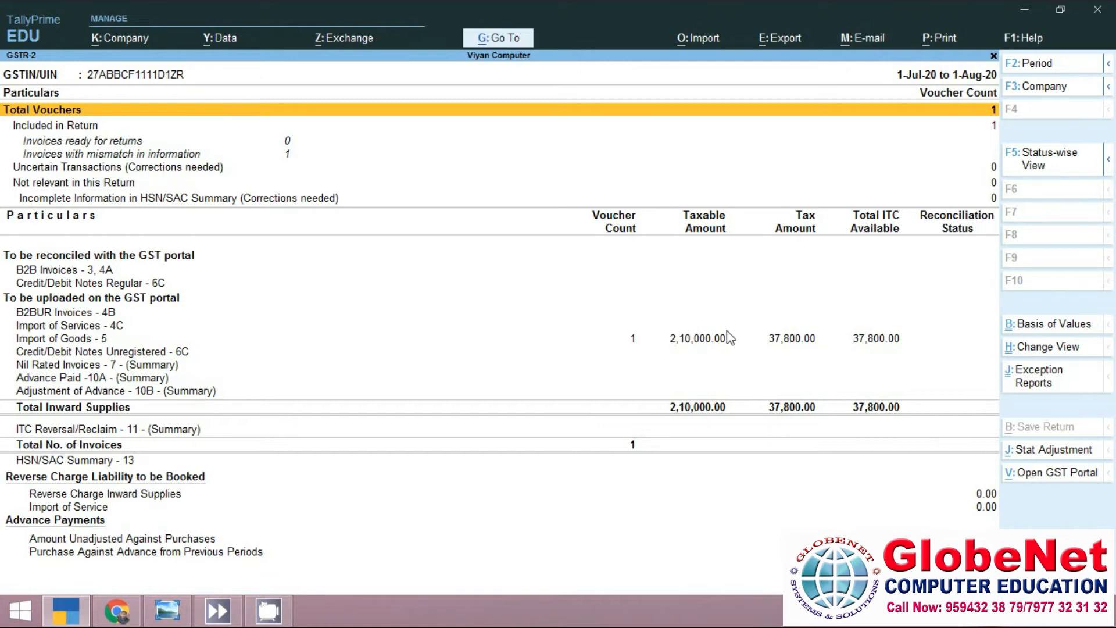
pyautogui.doubleClick(688, 347)
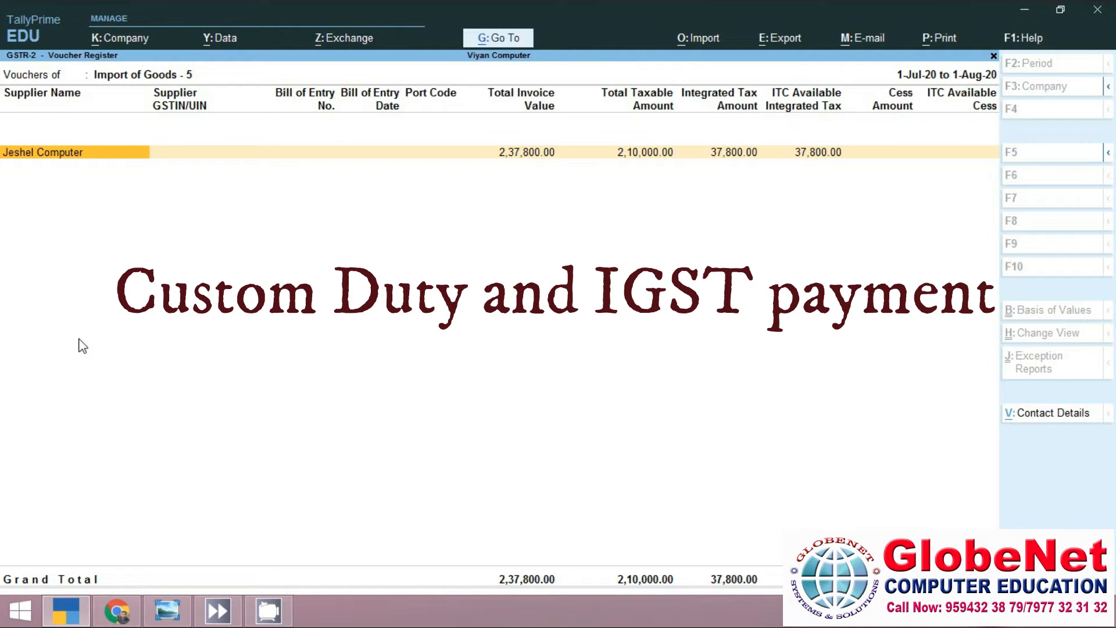
# - Leave the reports and start a new payment voucher, keeping its date of 1-Jul-20
pyautogui.press('Escape')
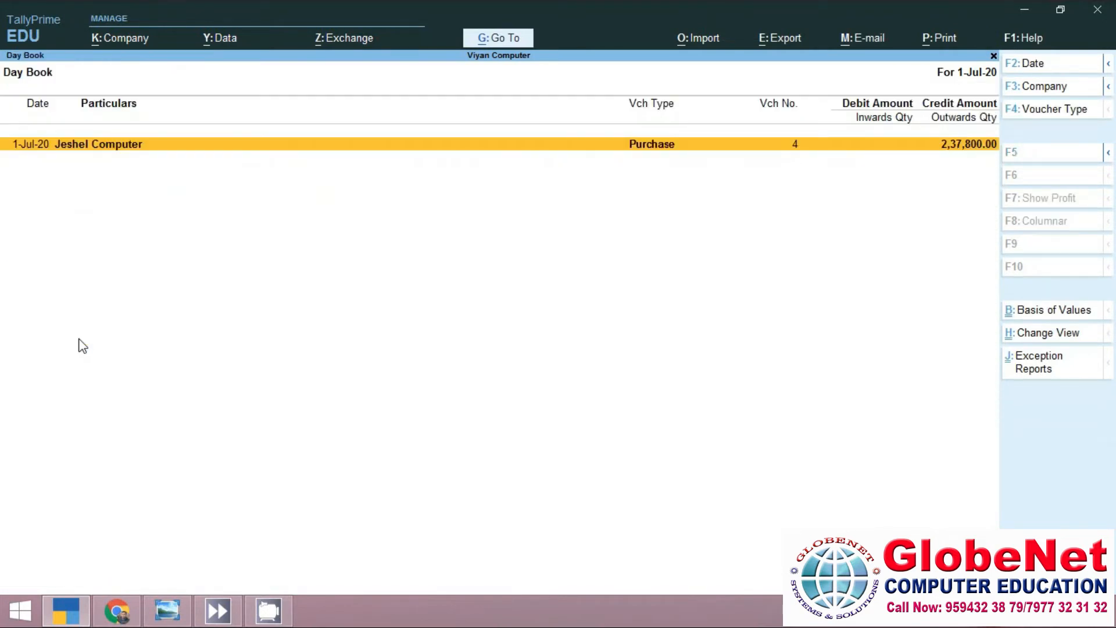
pyautogui.press('Escape')
pyautogui.press('Up')
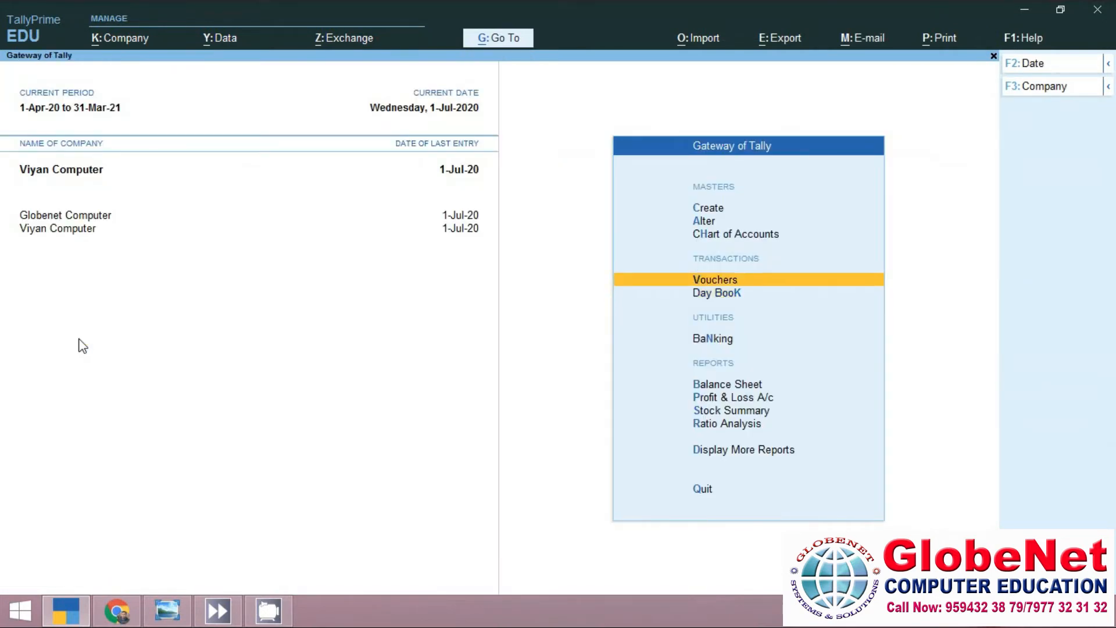
pyautogui.press('Return')
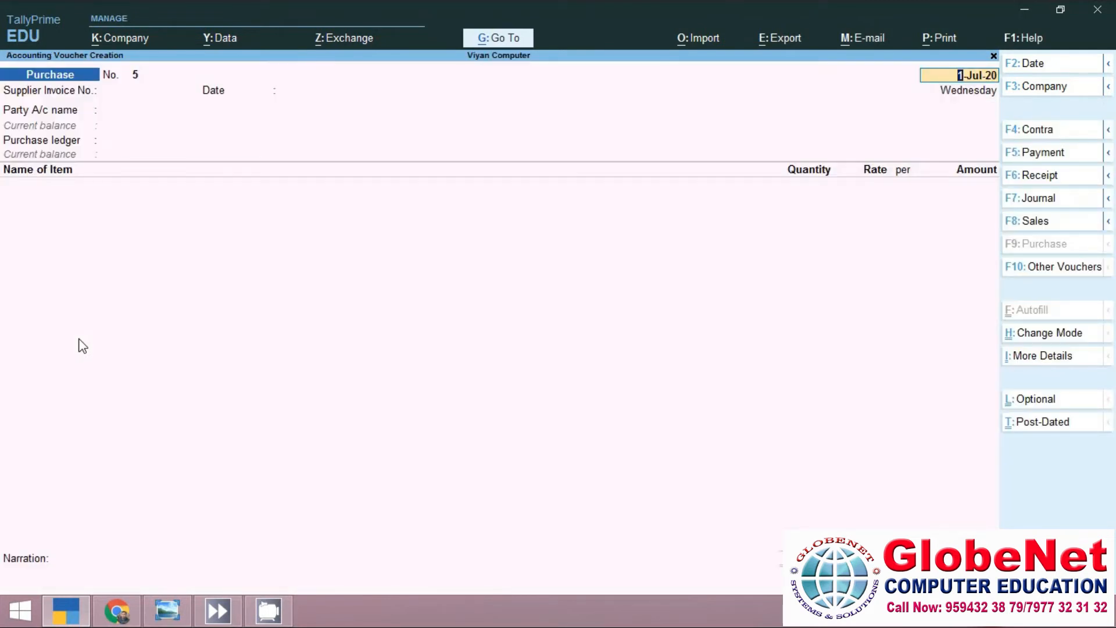
pyautogui.click(1044, 153)
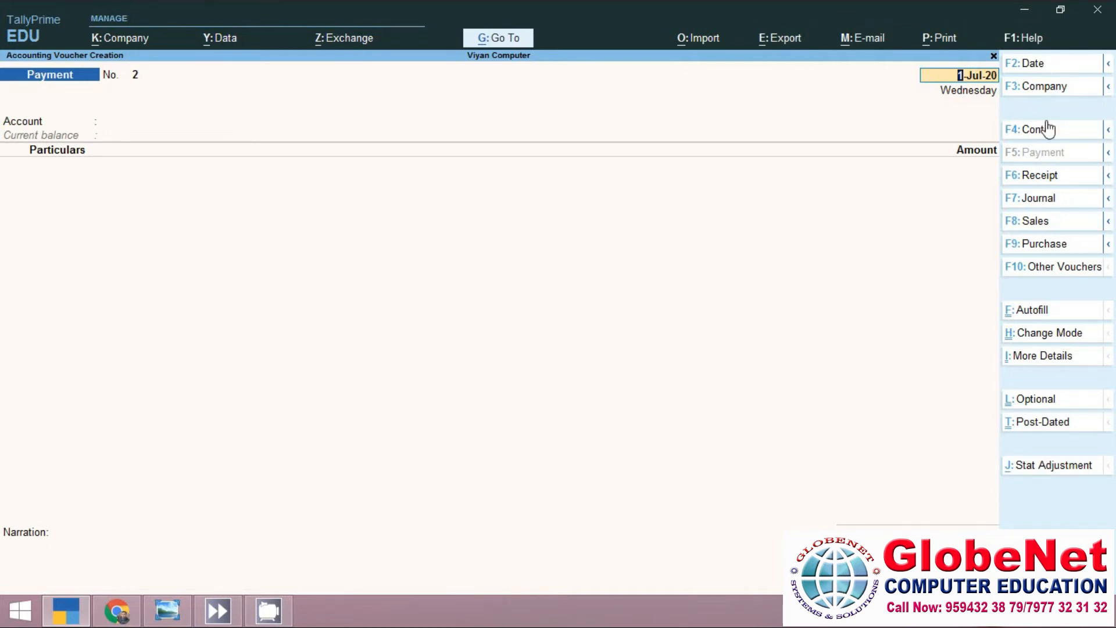
pyautogui.press('Return')
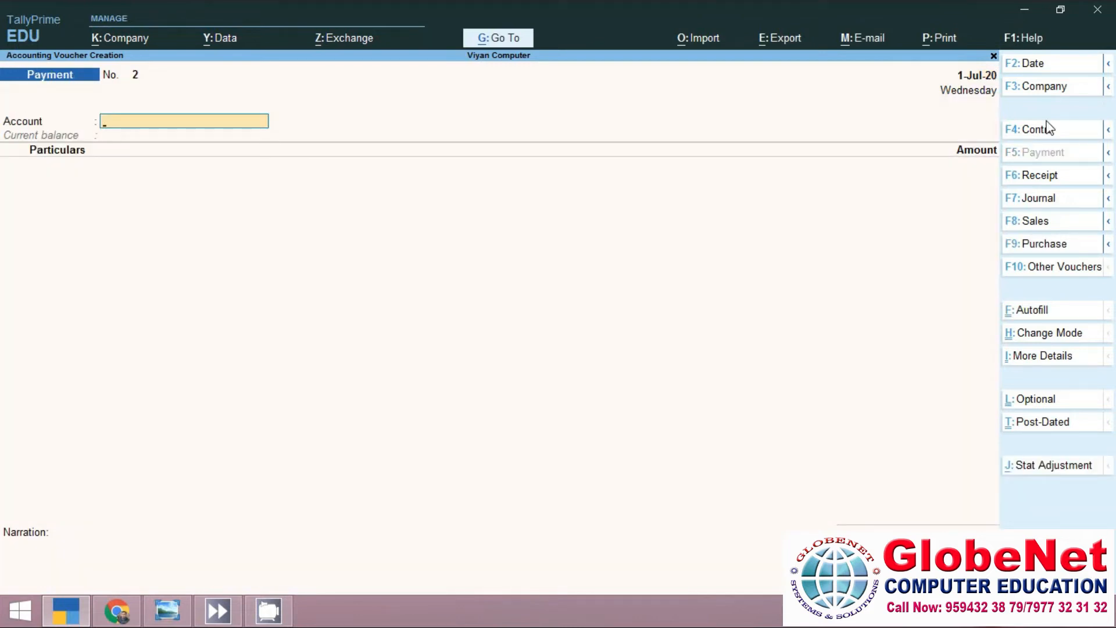
# - Create a ledger named ICICI Bank under Bank Accounts from the payment voucher's account field
pyautogui.press('Return')
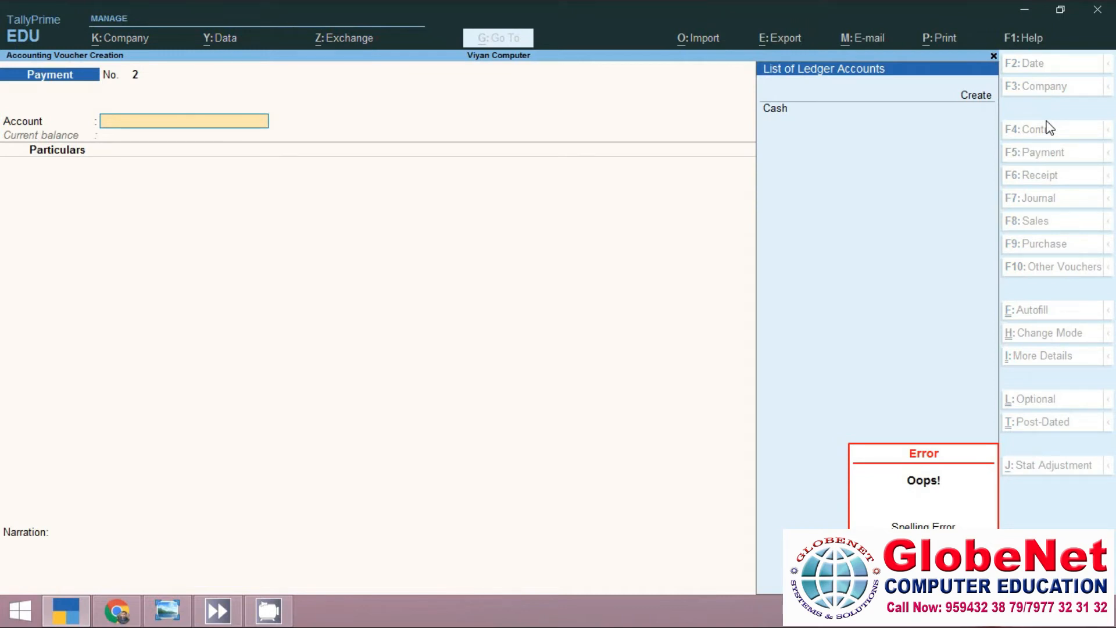
pyautogui.hotkey('alt', 'c')
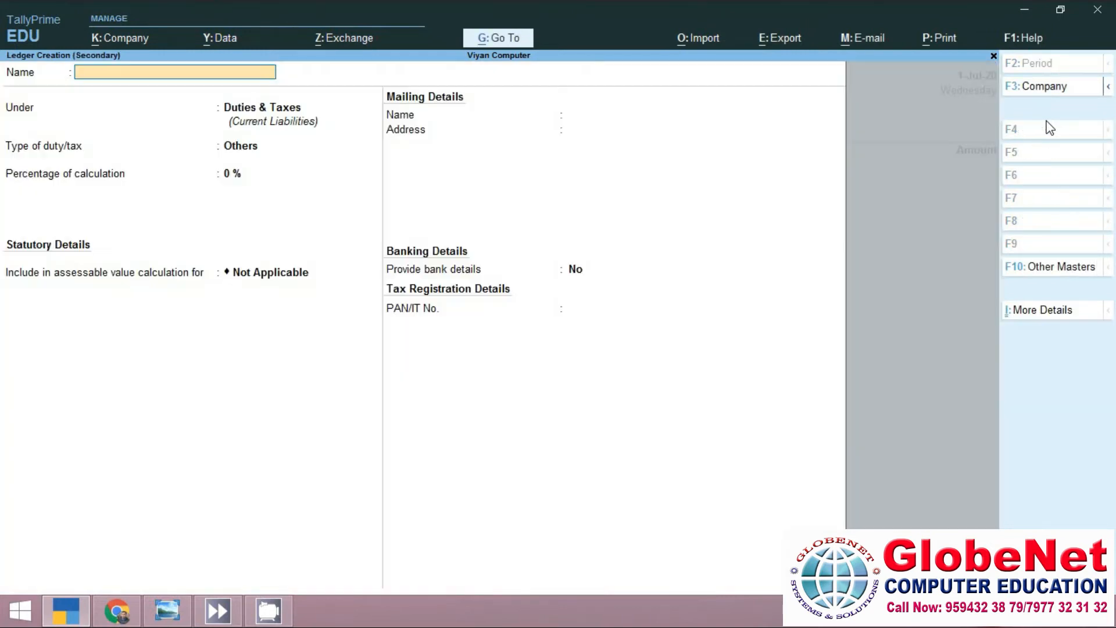
pyautogui.write('ICICI Bank')
pyautogui.press('Return')
pyautogui.write('Ban')
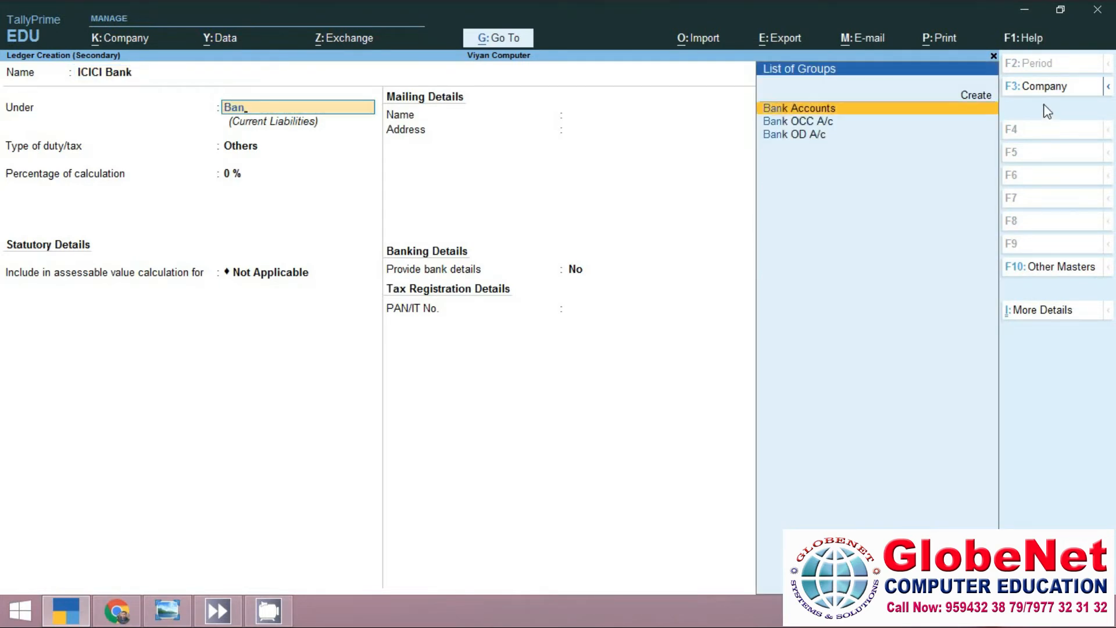
pyautogui.press('Return')
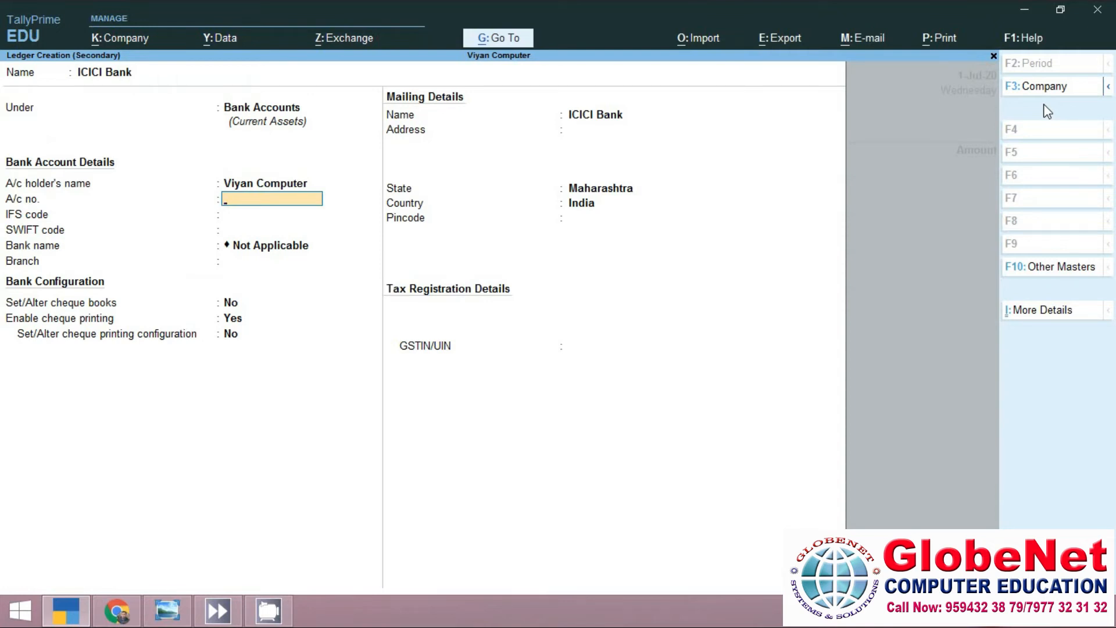
# - Leave the ICICI Bank ledger's remaining bank, mailing and tax details at their defaults and save it
pyautogui.press('Return')
pyautogui.press('Return')
pyautogui.press('Return')
pyautogui.press('Return')
pyautogui.press('Return')
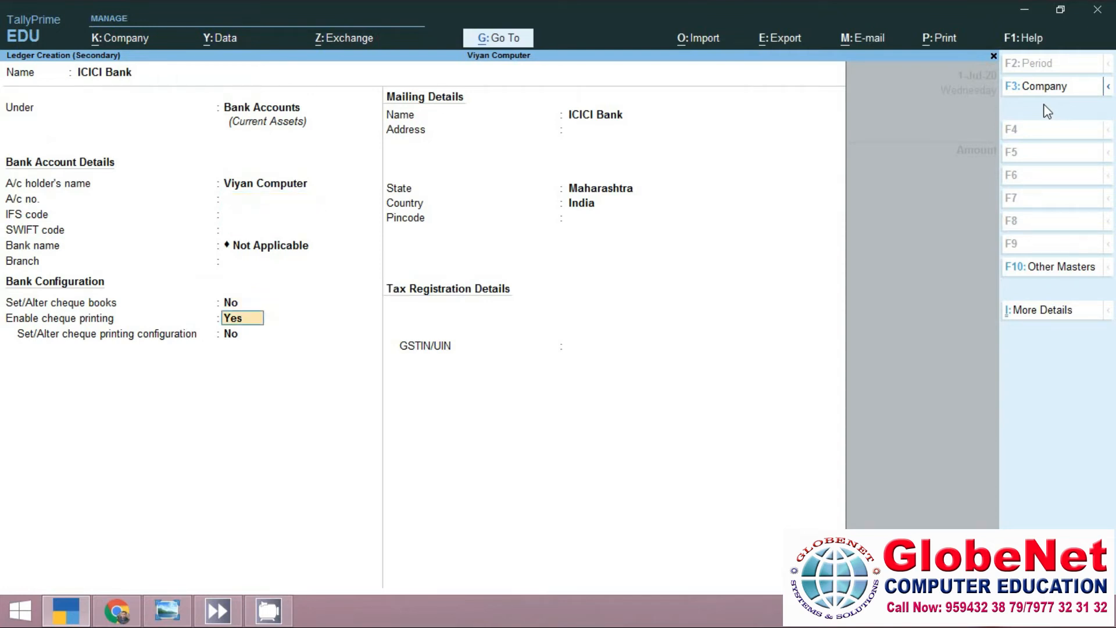
pyautogui.press('Return')
pyautogui.press('Return')
pyautogui.press('Return')
pyautogui.press('Return')
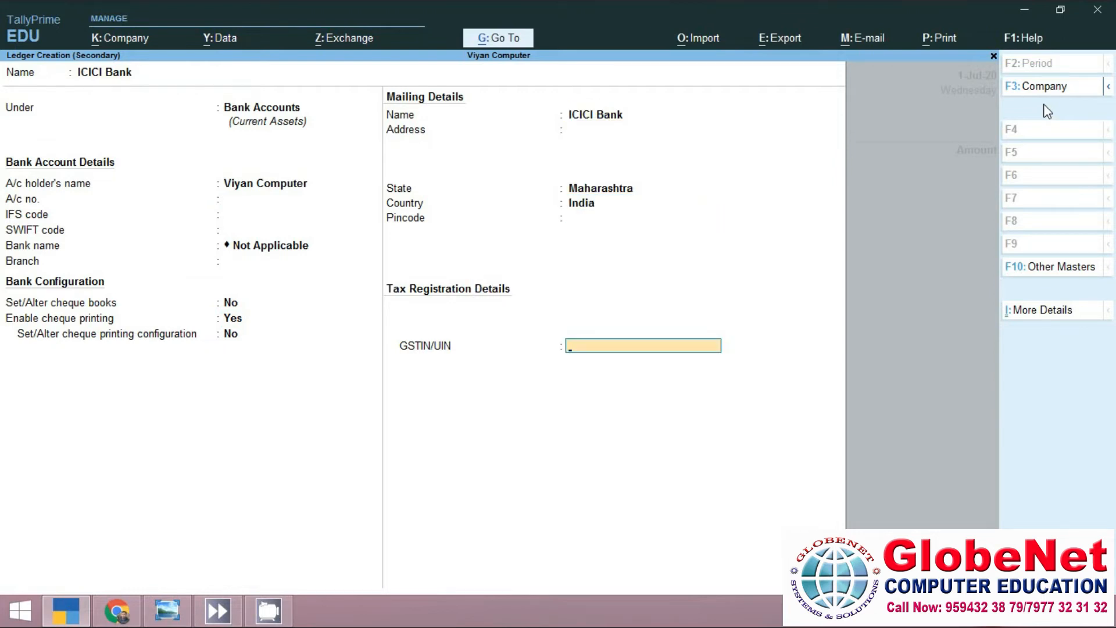
pyautogui.press('Return')
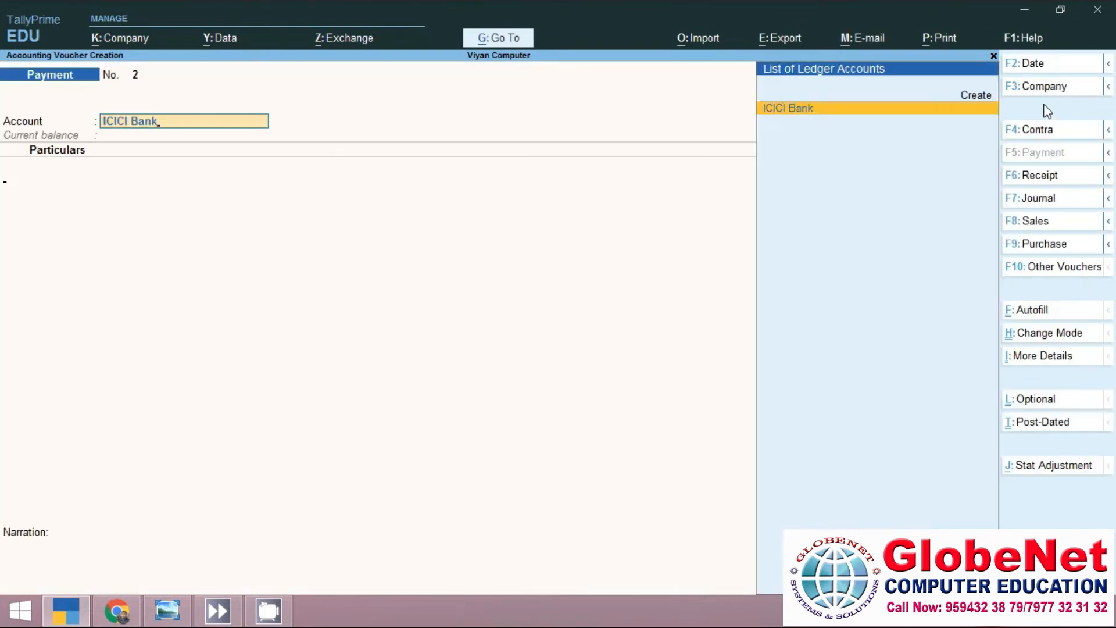
# - Use ICICI Bank as the payment account and add IGST as the ledger being paid
pyautogui.press('Return')
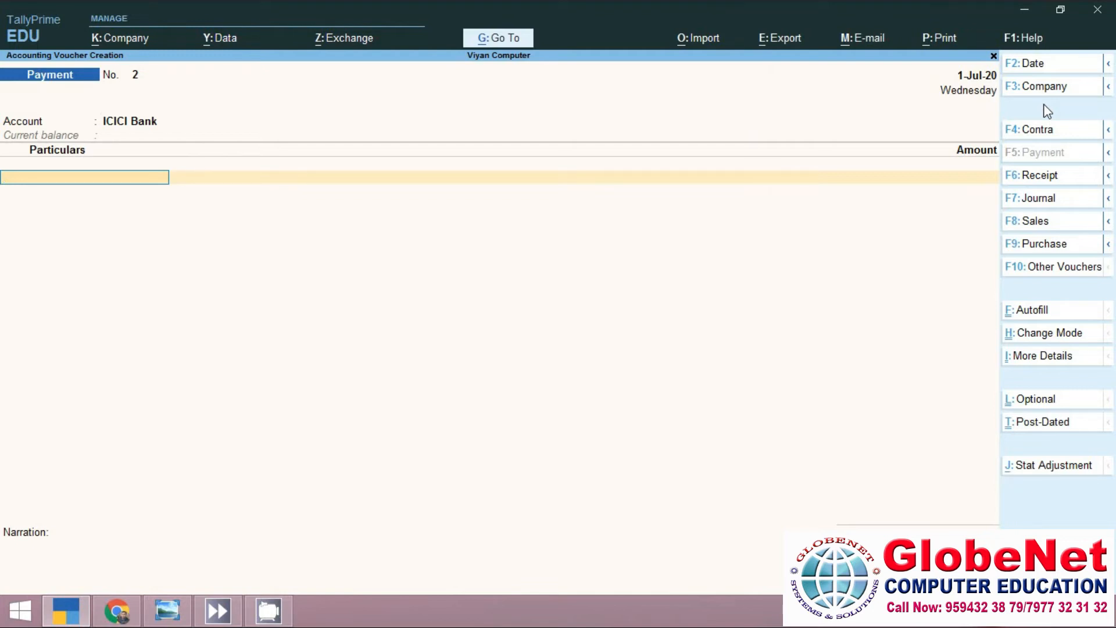
pyautogui.write('I')
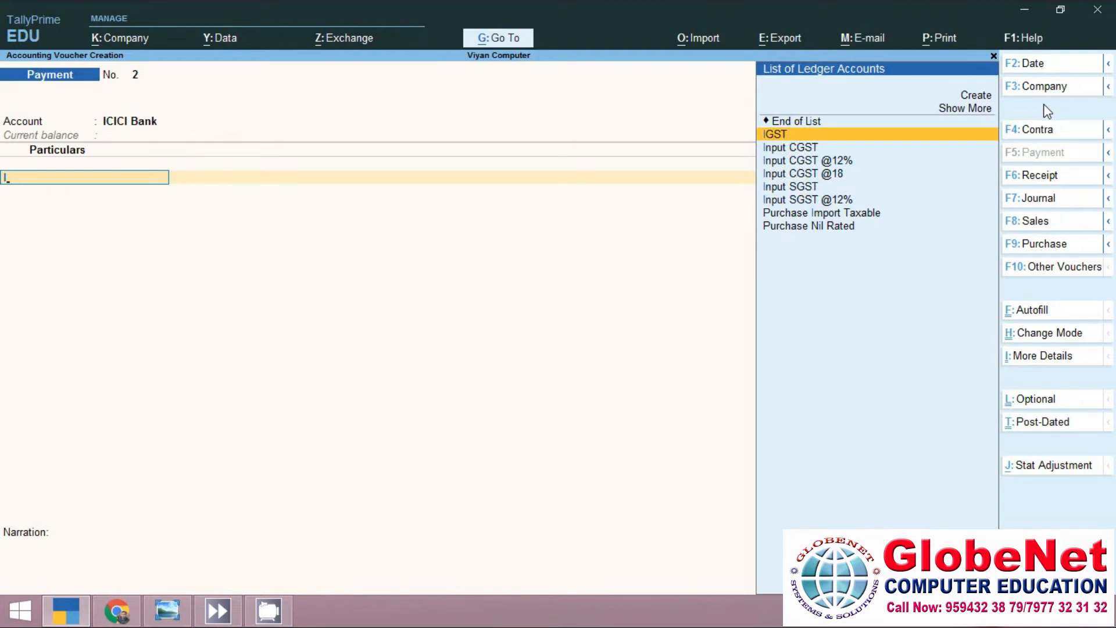
pyautogui.press('Return')
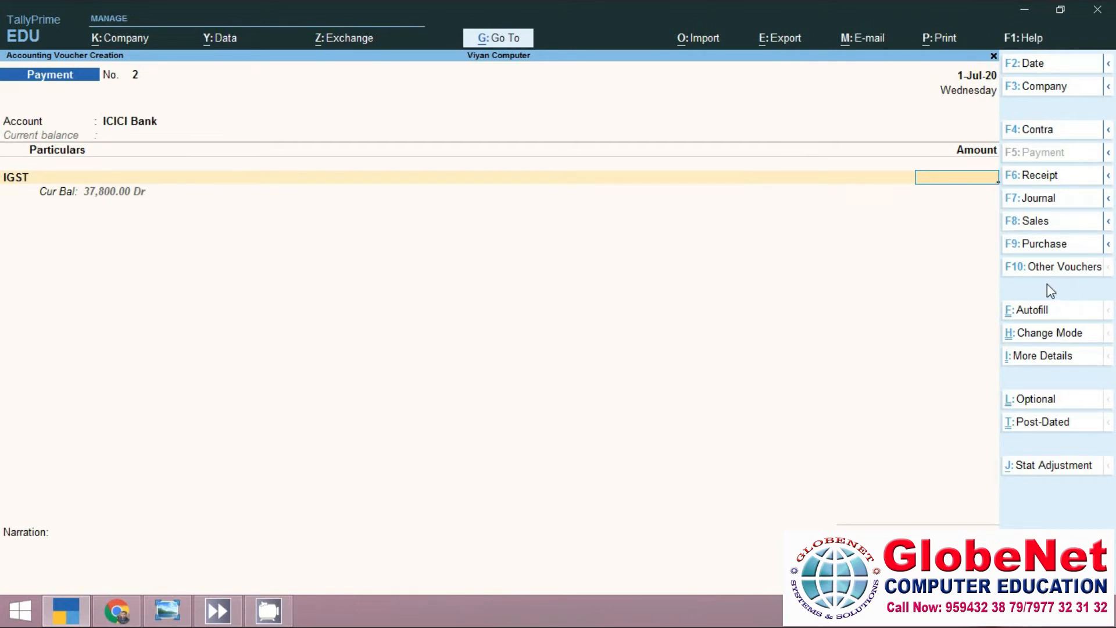
# - Check the import tax amount in GSTR-2 for 1/7/2020 to 1/8/2020 and return to the payment voucher
pyautogui.click(515, 41)
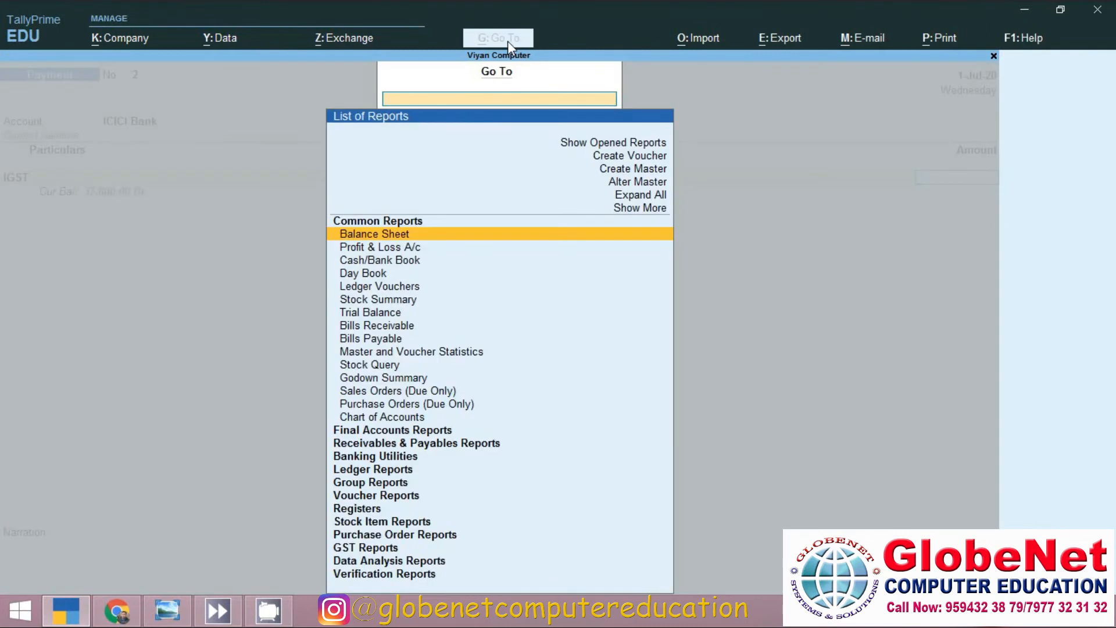
pyautogui.write('Gs')
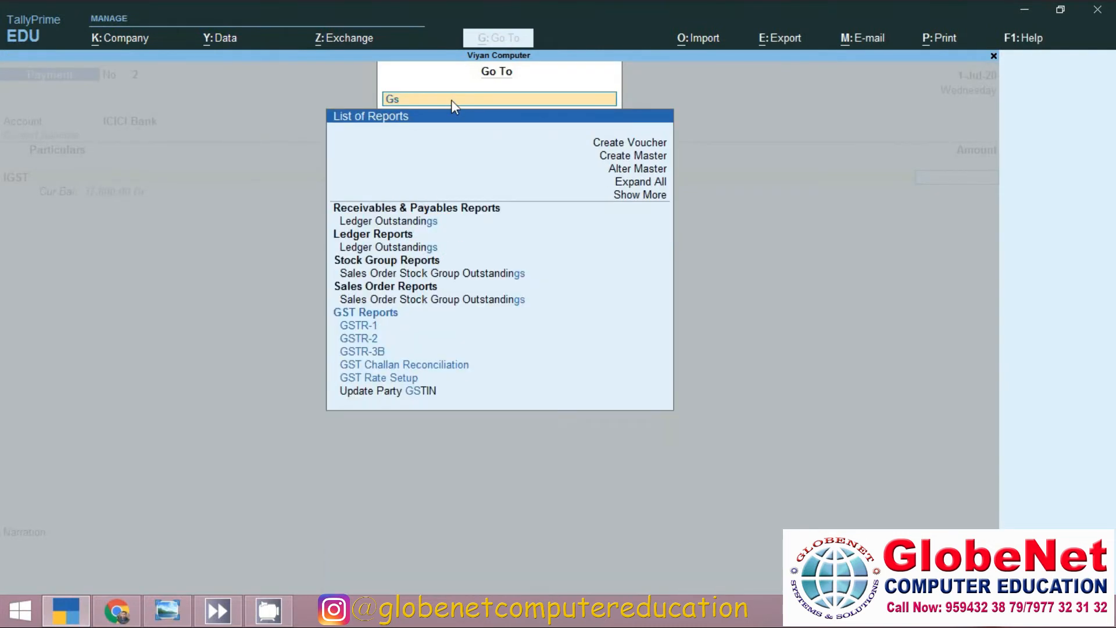
pyautogui.write('t')
pyautogui.click(373, 236)
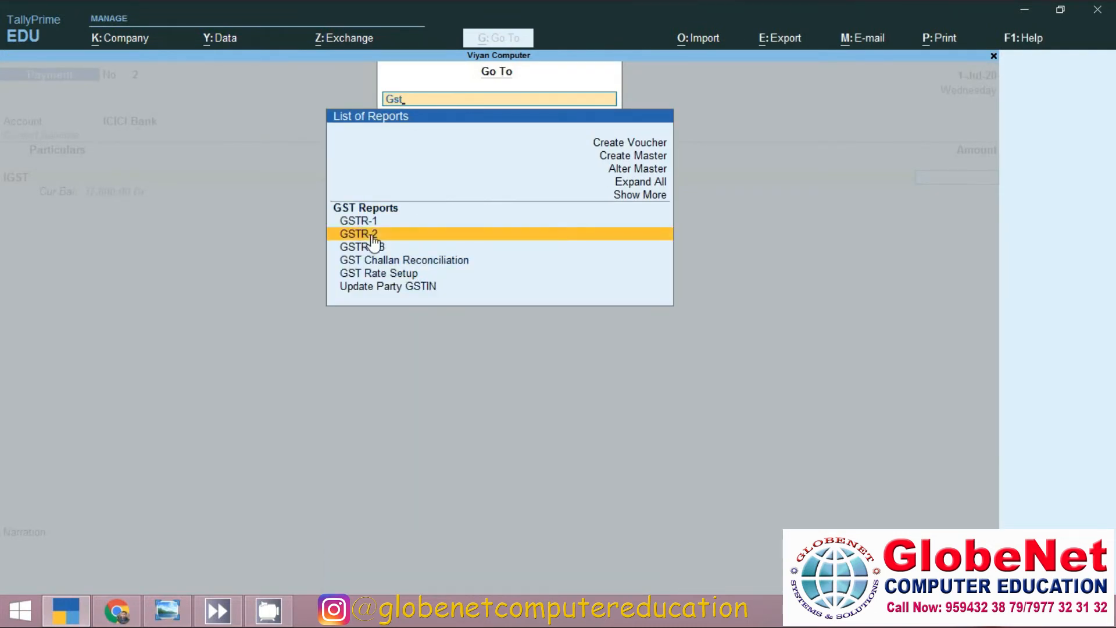
pyautogui.click(372, 236)
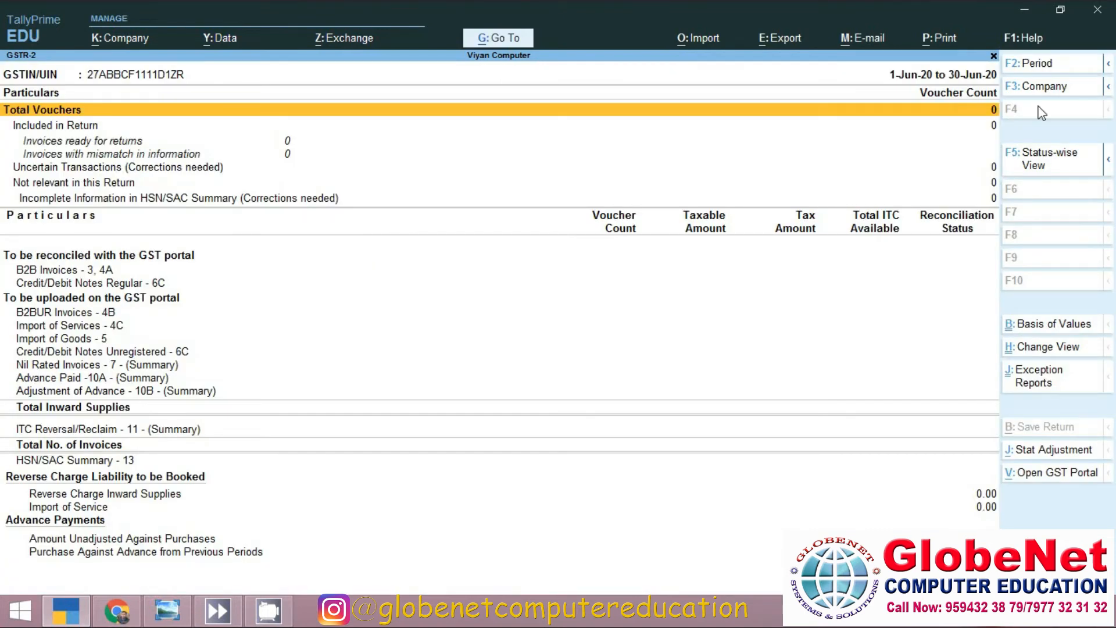
pyautogui.click(1035, 68)
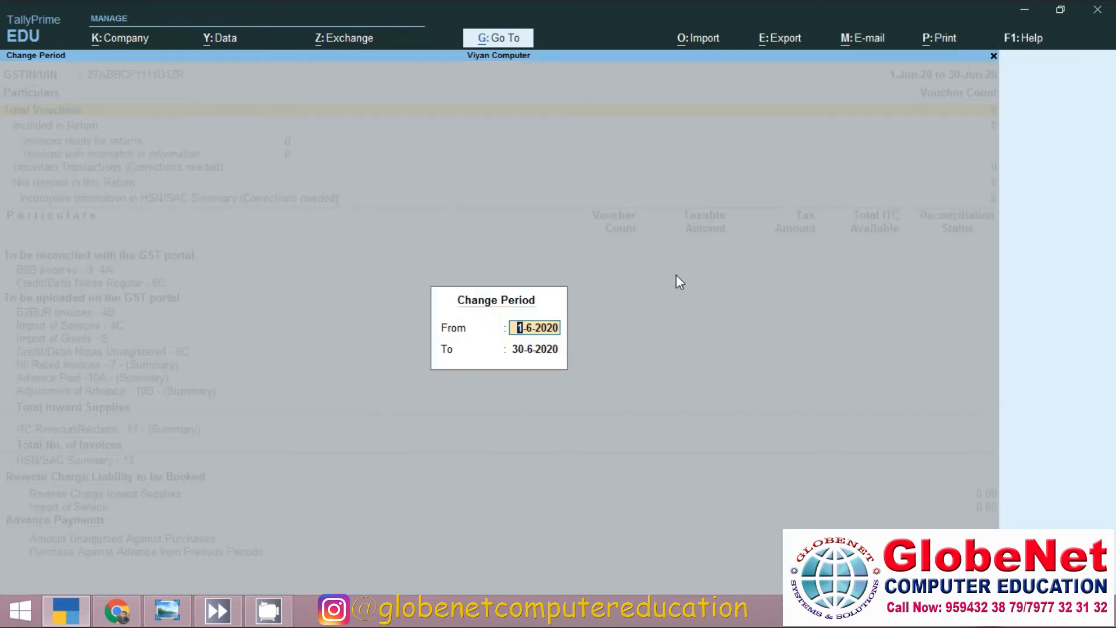
pyautogui.write('1/7/2020')
pyautogui.press('Return')
pyautogui.write('1/8/2020')
pyautogui.press('Return')
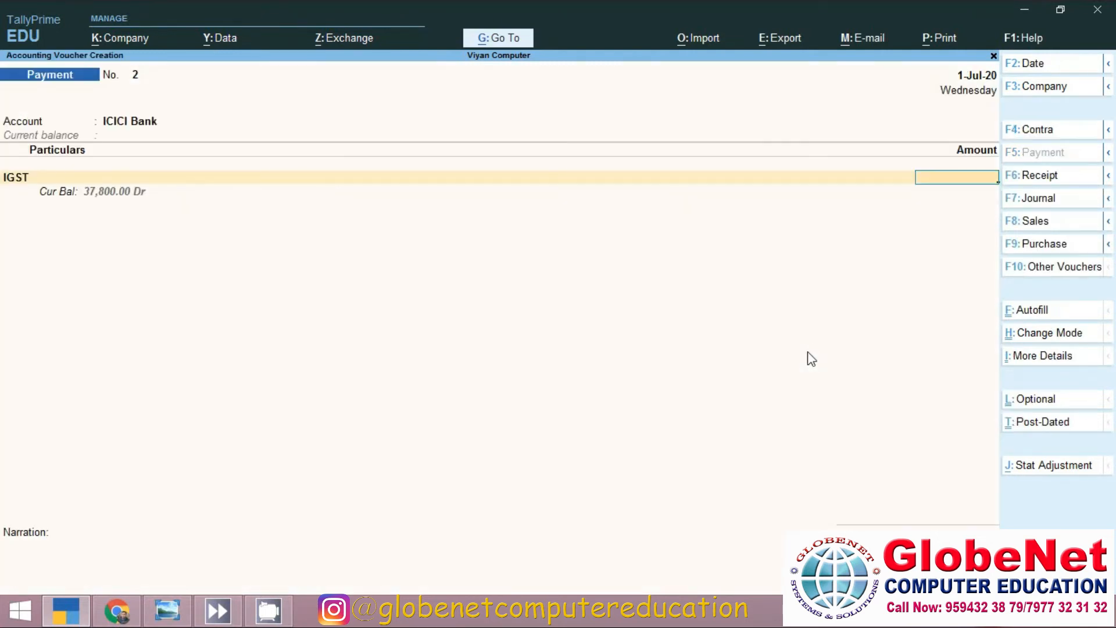
# - Set the IGST payment amount to 37800 and end the list of particulars
pyautogui.write('378000')
pyautogui.press('BackSpace')
pyautogui.press('Return')
pyautogui.press('Return')
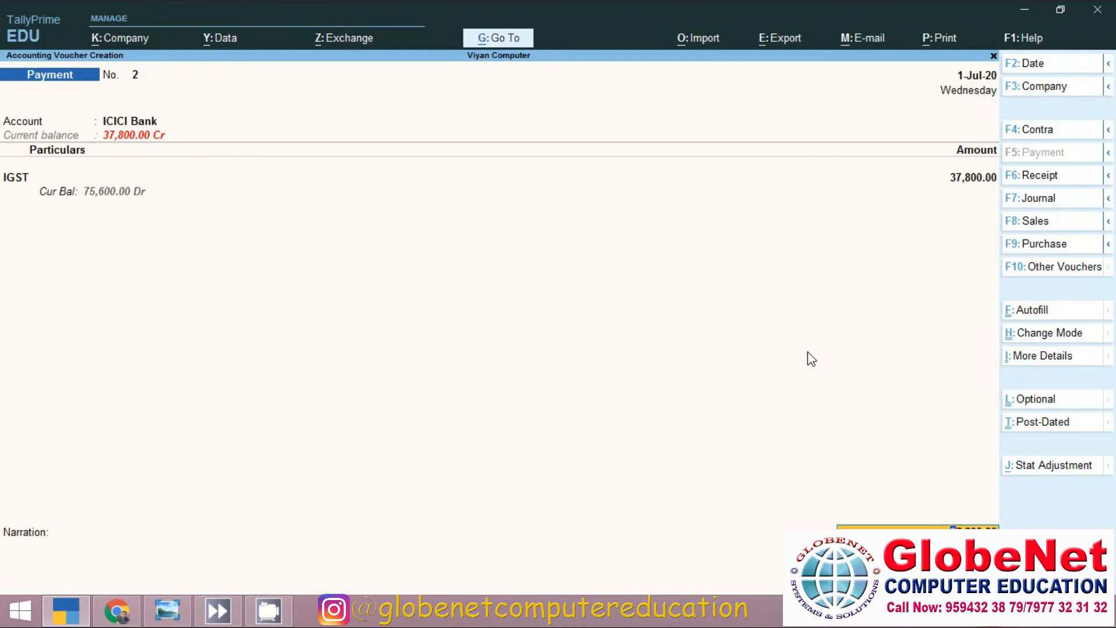
# - Allocate the full ICICI Bank payment to a cheque with no cheque range, entering its instrument number and keeping the date
pyautogui.press('Return')
pyautogui.press('Return')
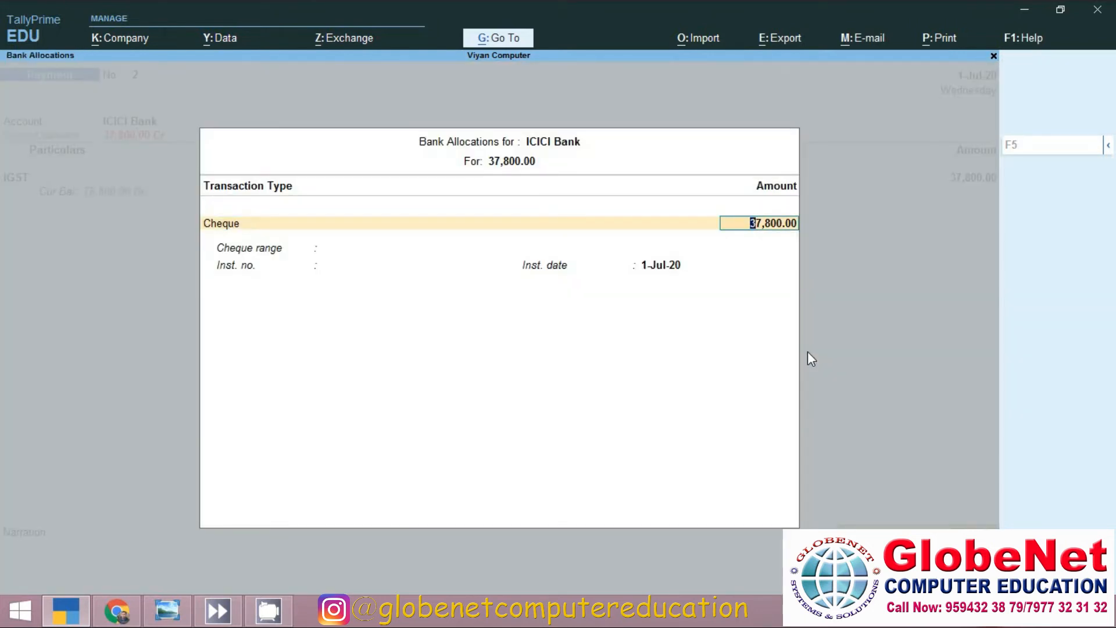
pyautogui.press('Return')
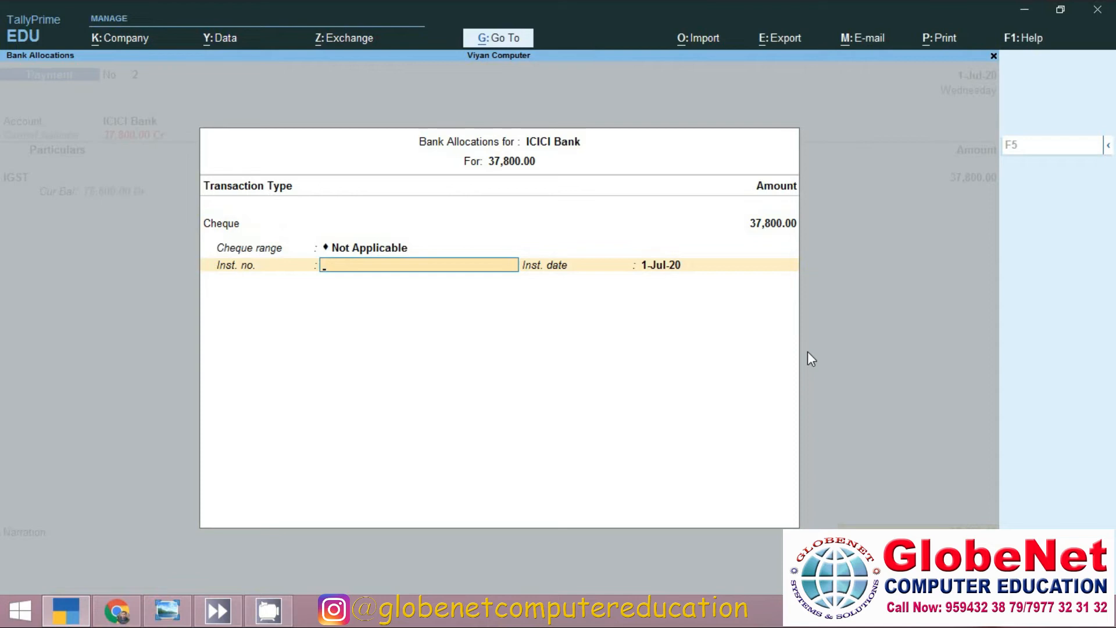
pyautogui.write('123456')
pyautogui.press('Return')
pyautogui.press('Return')
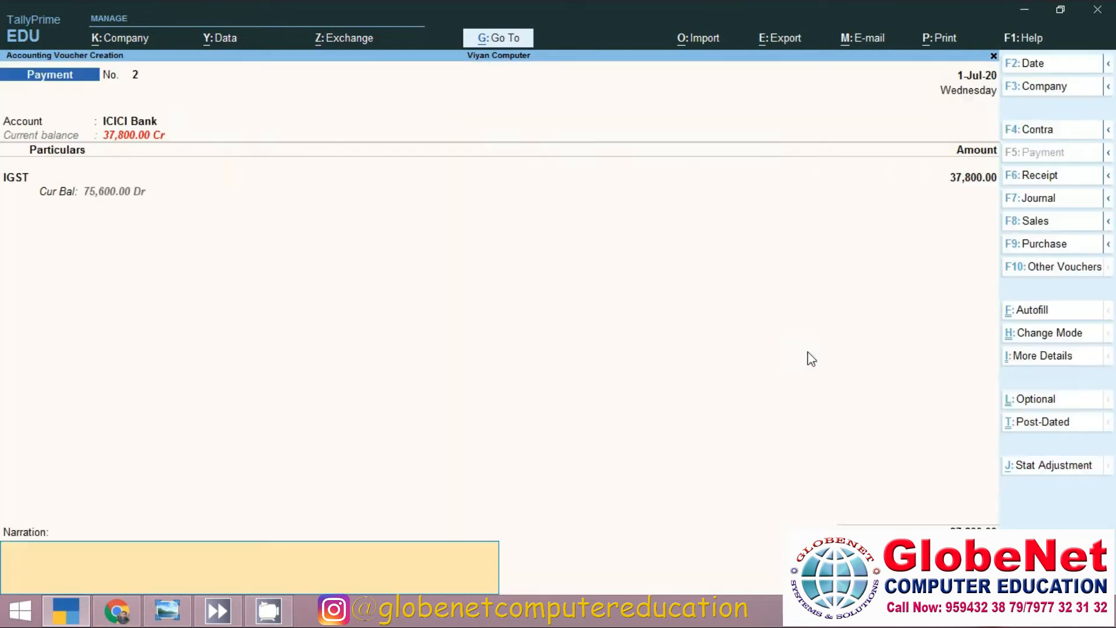
# - Save the IGST payment voucher without a narration and start creating a new ledger
pyautogui.press('Return')
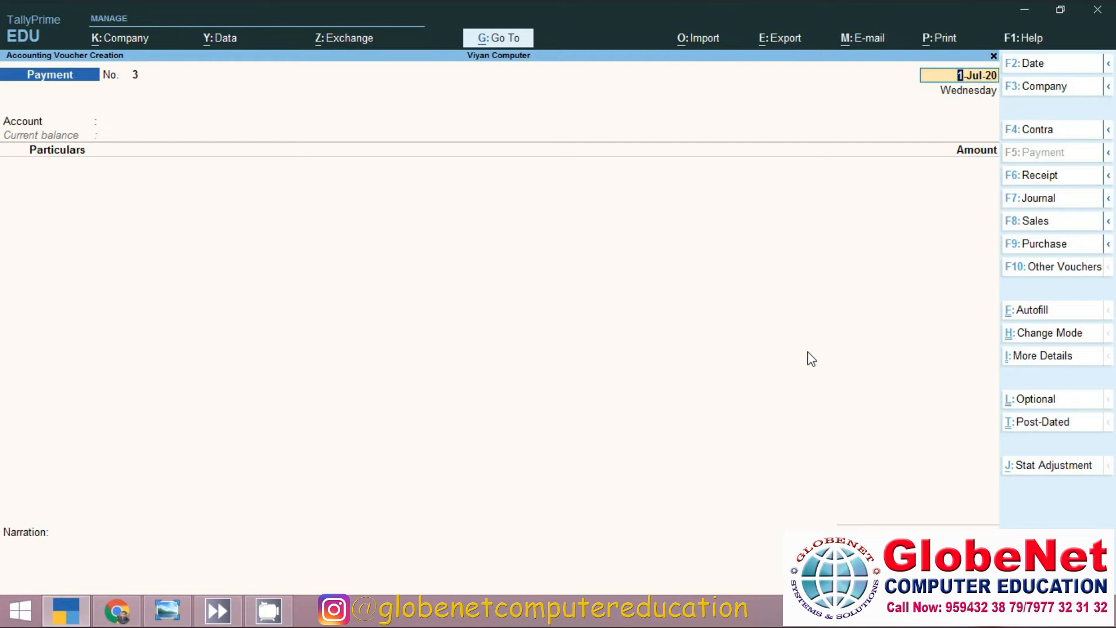
pyautogui.press('Escape')
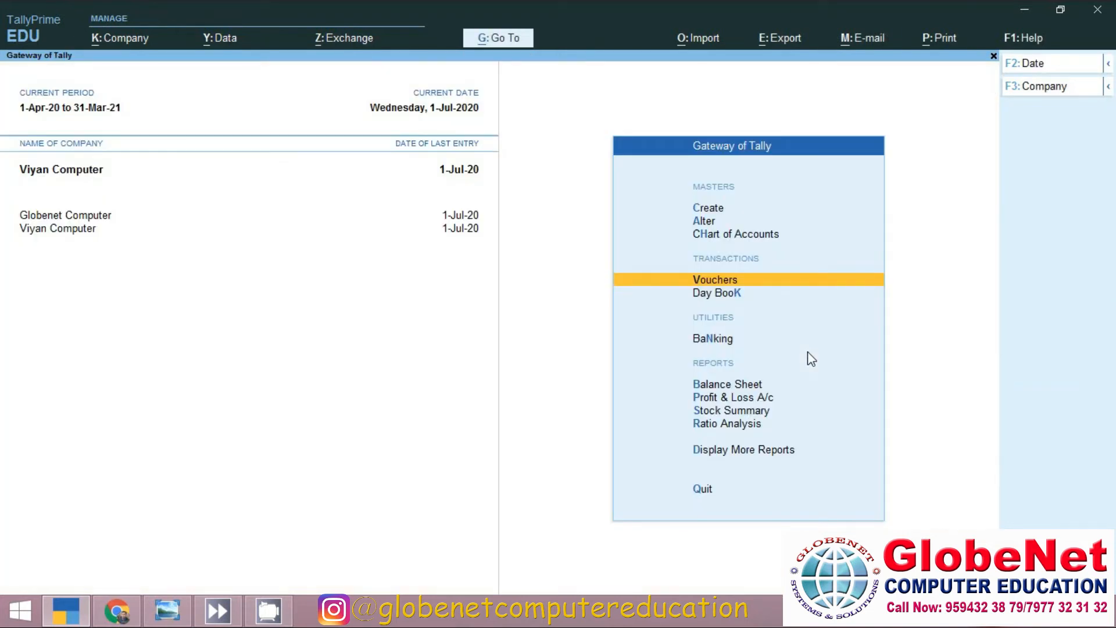
pyautogui.press('Up')
pyautogui.press('Up')
pyautogui.press('Up')
pyautogui.press('Return')
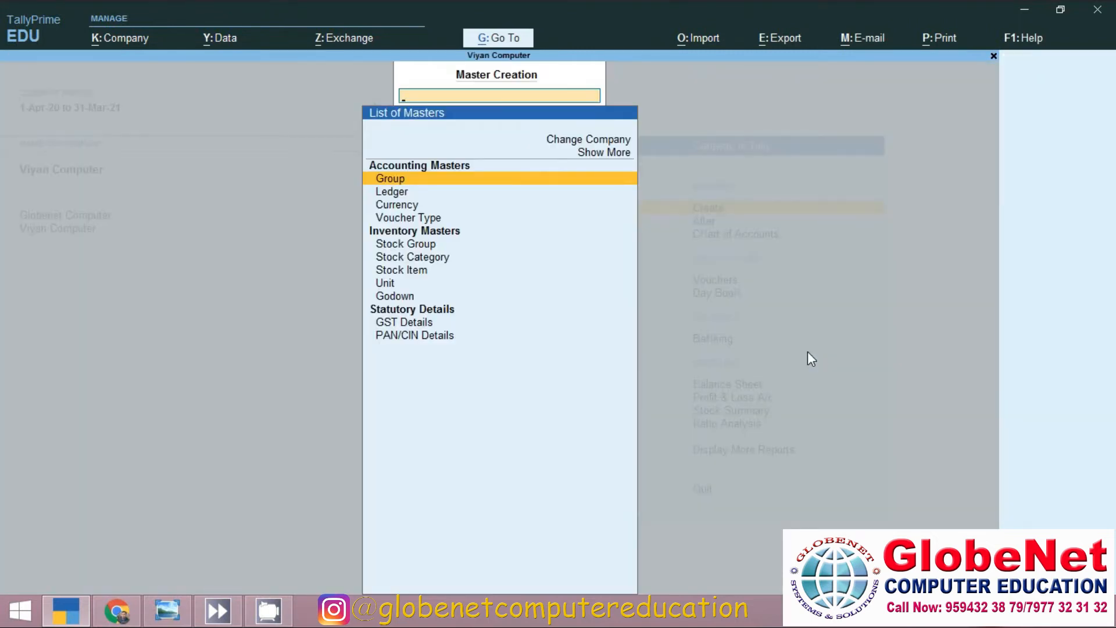
pyautogui.press('Down')
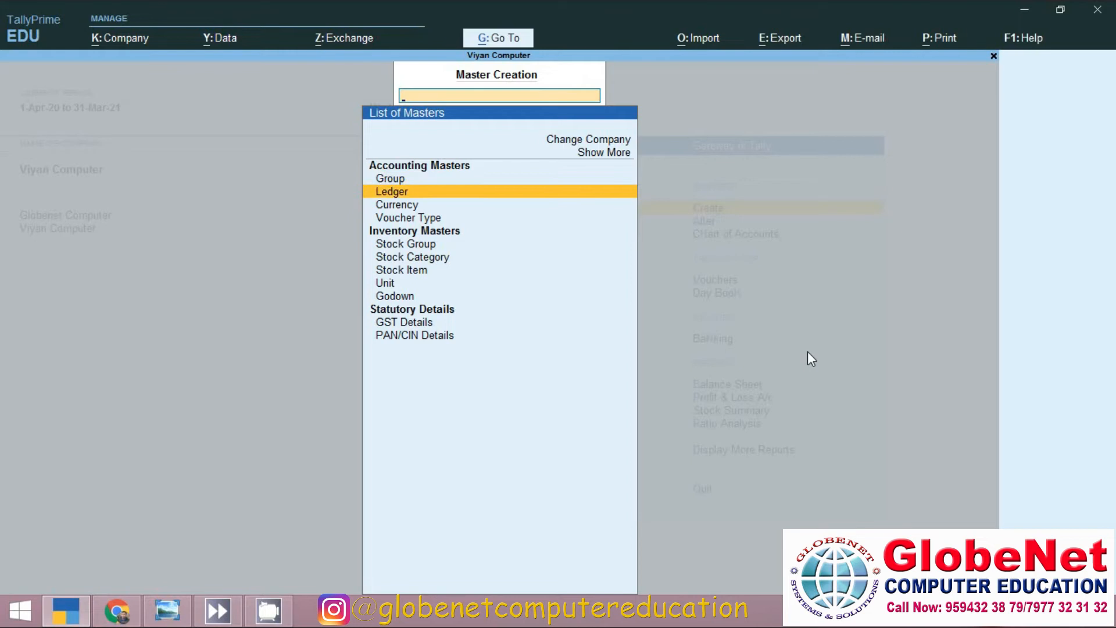
pyautogui.press('Return')
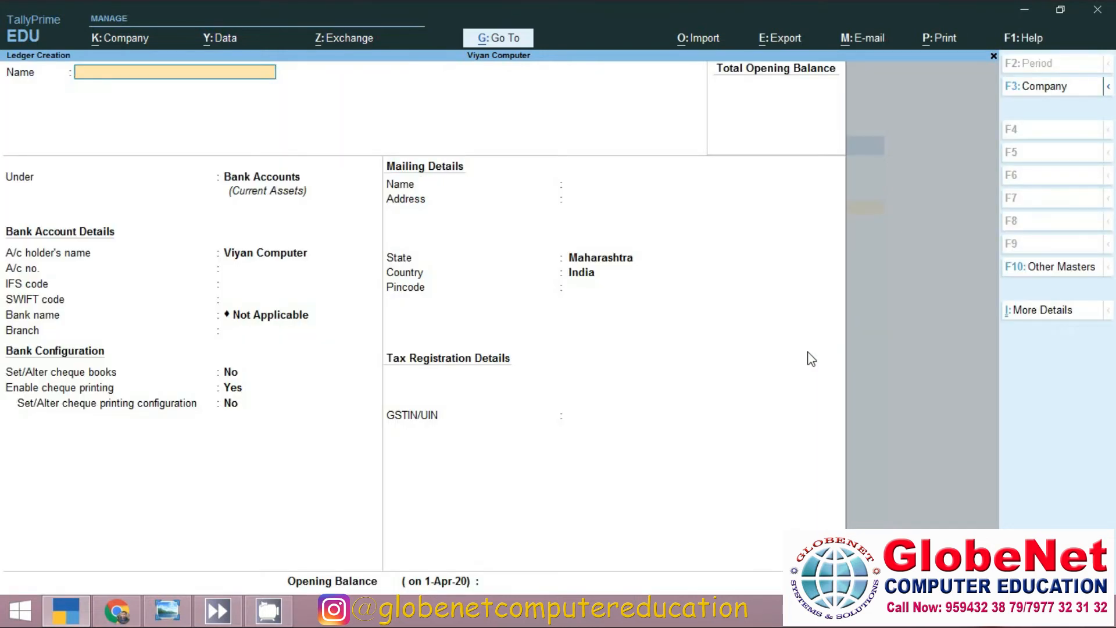
# - Name the new ledger Custom Duty and place it under Purchase Accounts, keeping its ledger type as Not Applicable
pyautogui.write('Custome Du')
pyautogui.press('BackSpace')
pyautogui.press('BackSpace')
pyautogui.press('BackSpace')
pyautogui.press('BackSpace')
pyautogui.write('Duty')
pyautogui.press('Return')
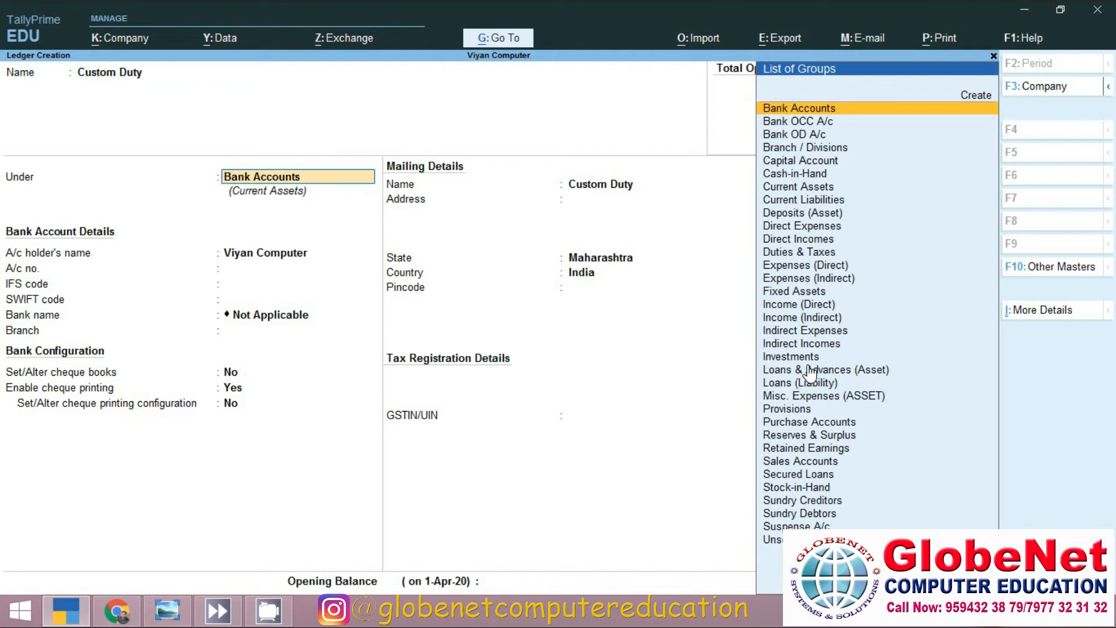
pyautogui.write('P')
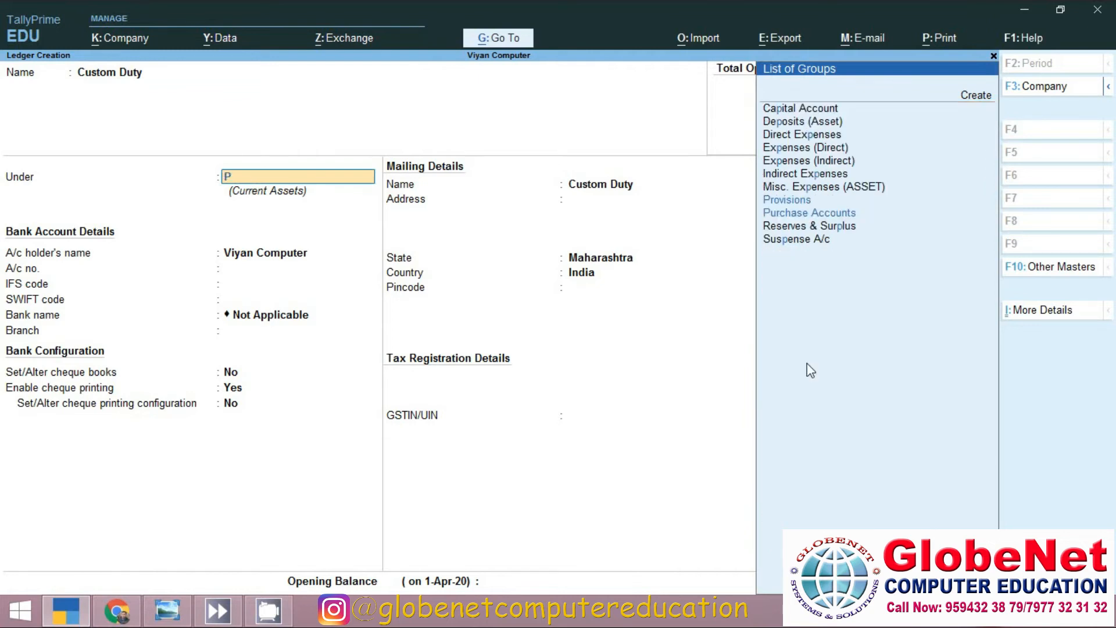
pyautogui.press('Down')
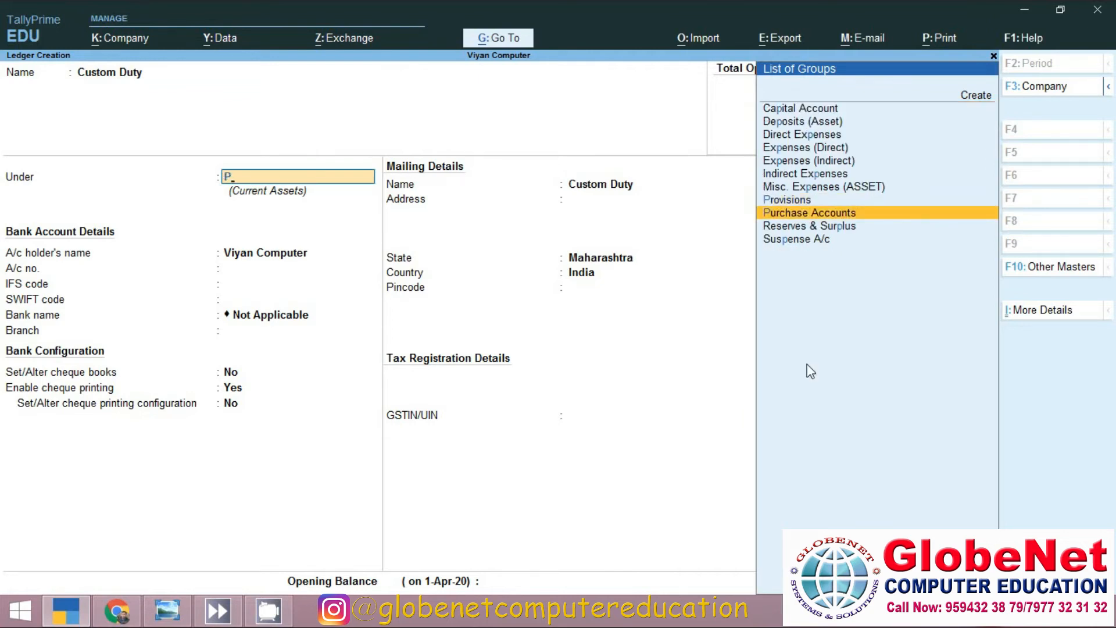
pyautogui.press('Return')
pyautogui.press('Return')
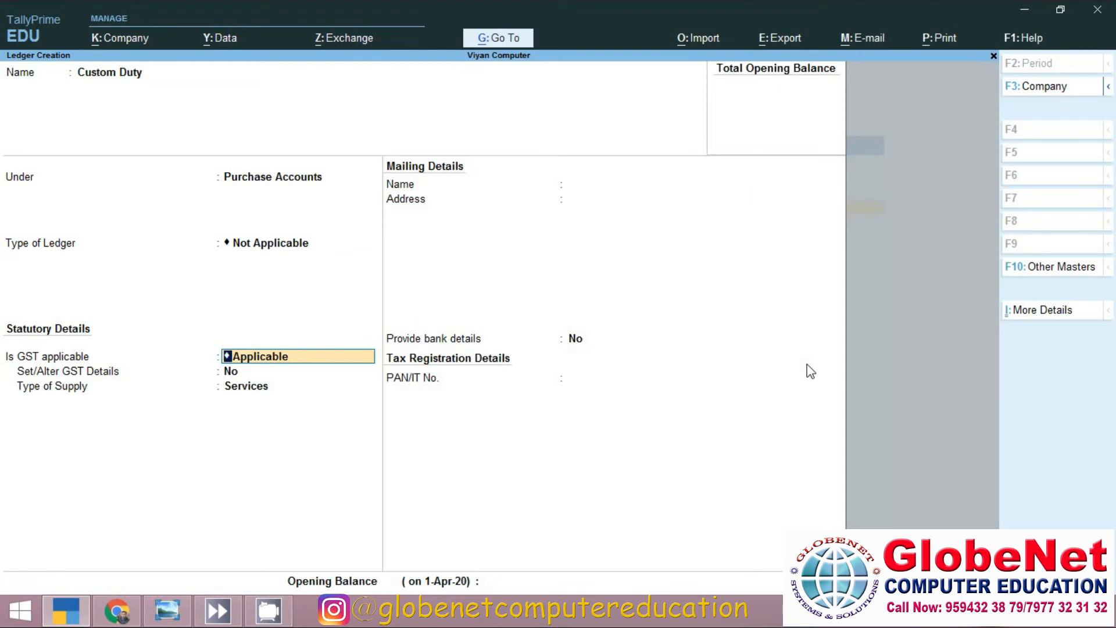
# - Set GST applicability to Not Applicable for the Custom Duty ledger
pyautogui.write('N')
pyautogui.press('Down')
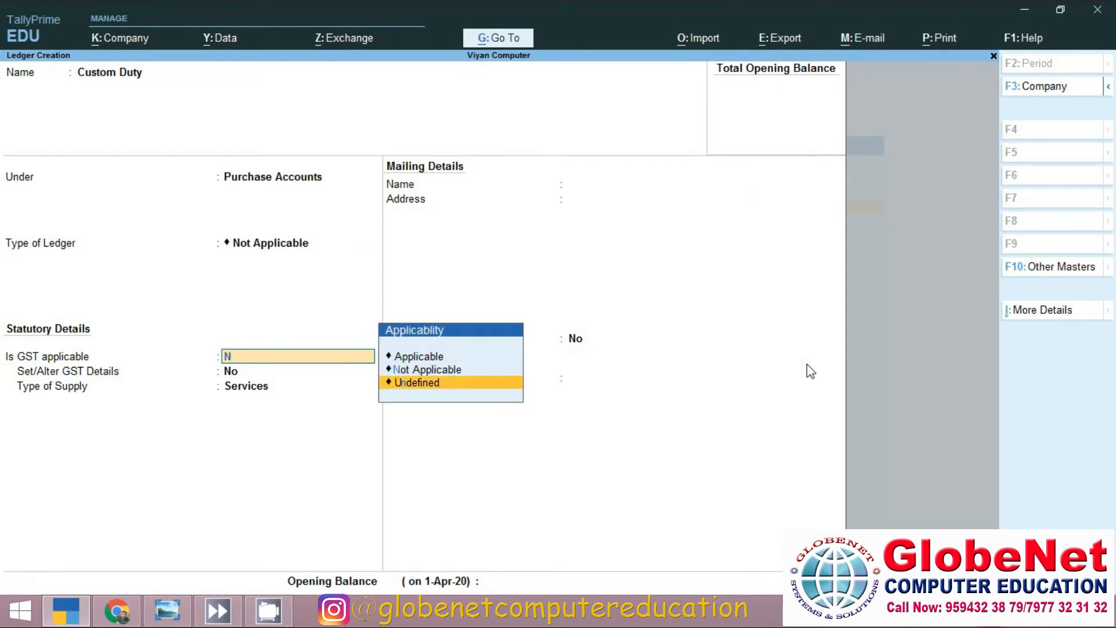
pyautogui.press('Up')
pyautogui.press('Return')
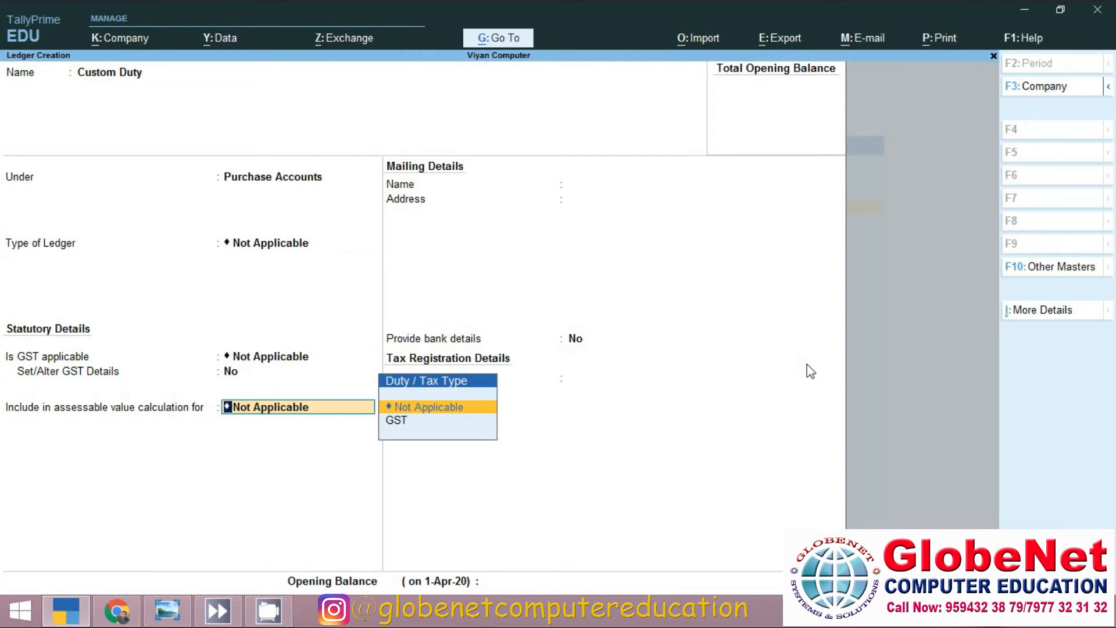
# - Include Custom Duty in the GST assessable value for Goods, calculated Based on Value, and save the ledger
pyautogui.press('Down')
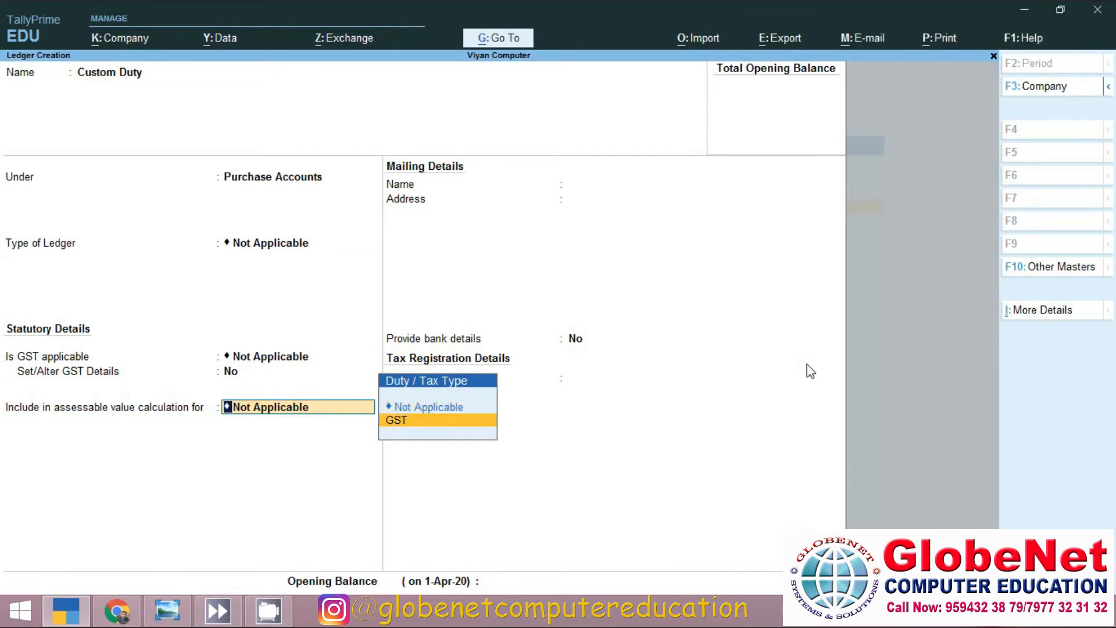
pyautogui.press('Return')
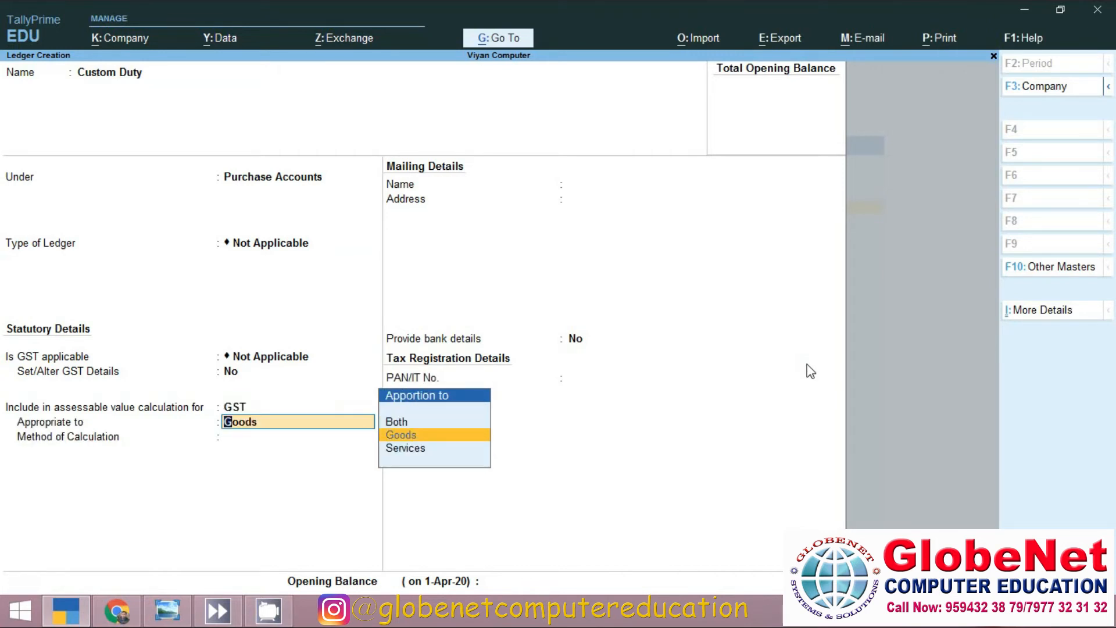
pyautogui.press('Return')
pyautogui.press('Down')
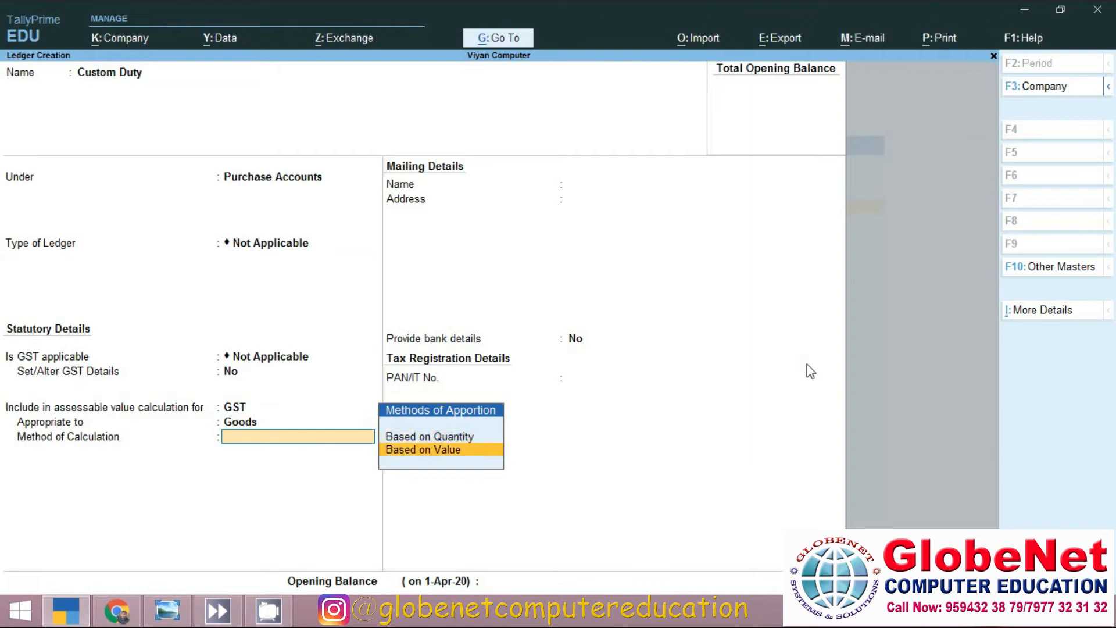
pyautogui.press('Return')
pyautogui.press('Return')
pyautogui.press('Escape')
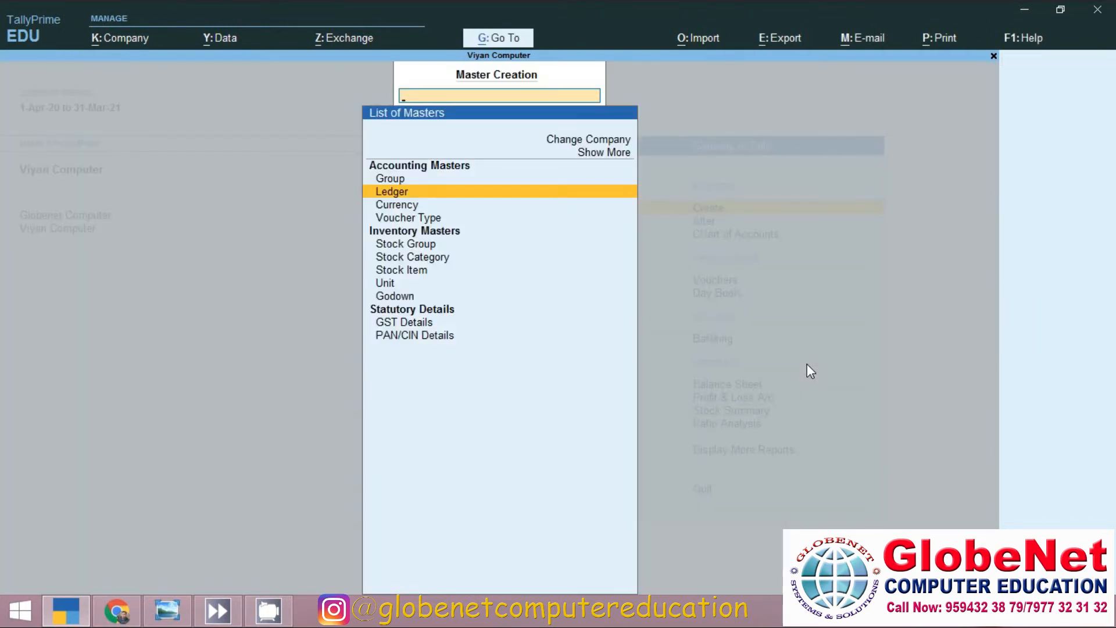
pyautogui.press('Escape')
# - Start a new payment voucher, keep the date 1-Jul-20 and use ICICI Bank as the account
pyautogui.press('Down')
pyautogui.press('Down')
pyautogui.press('Down')
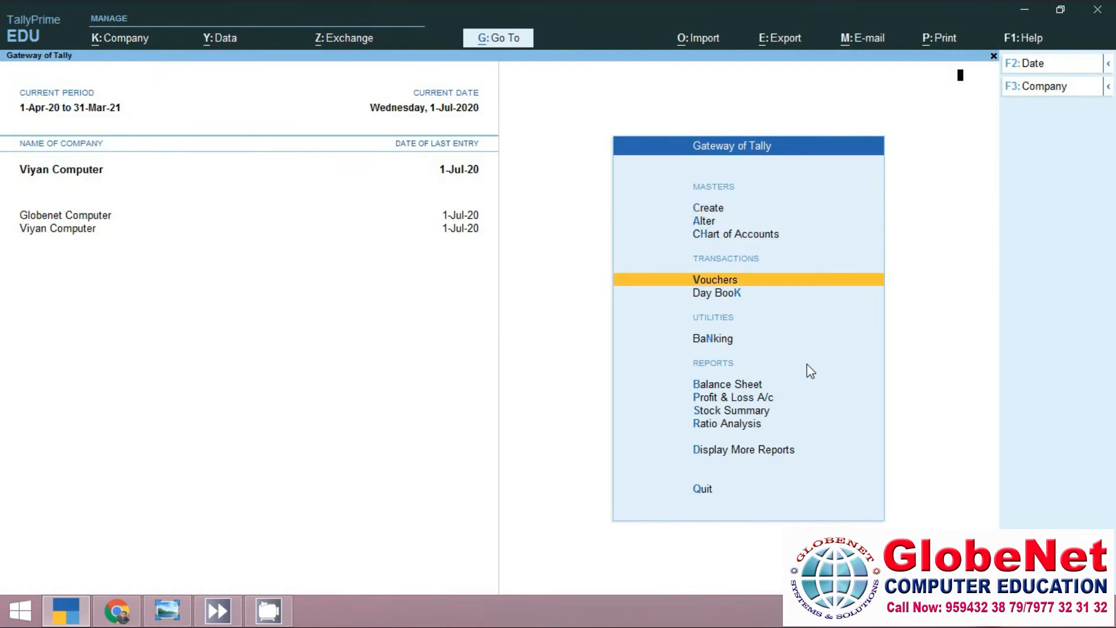
pyautogui.press('Return')
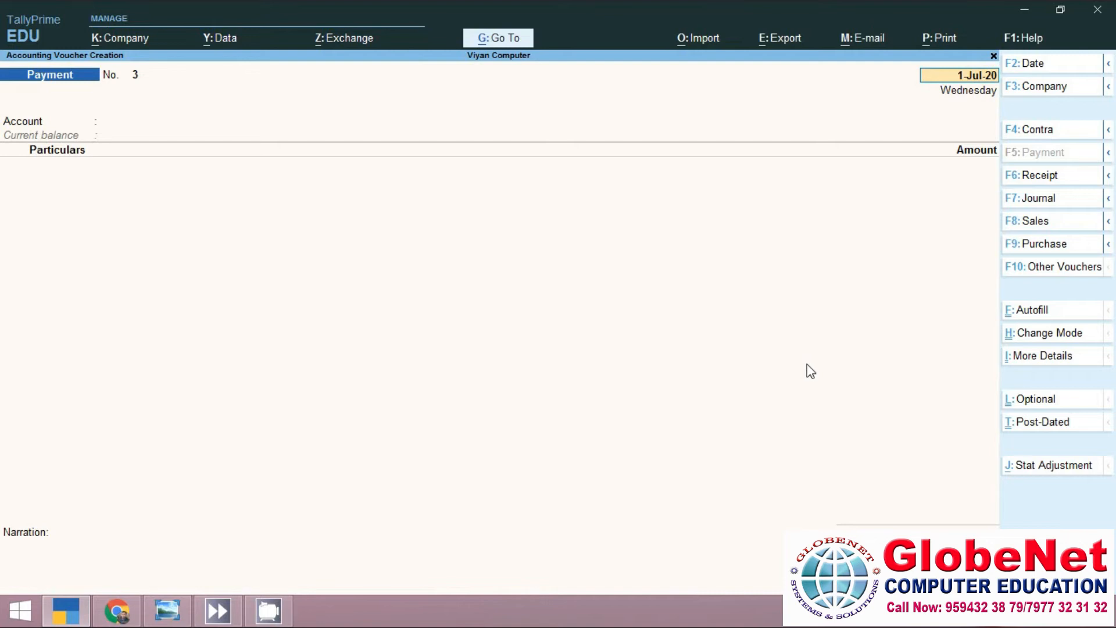
pyautogui.press('Return')
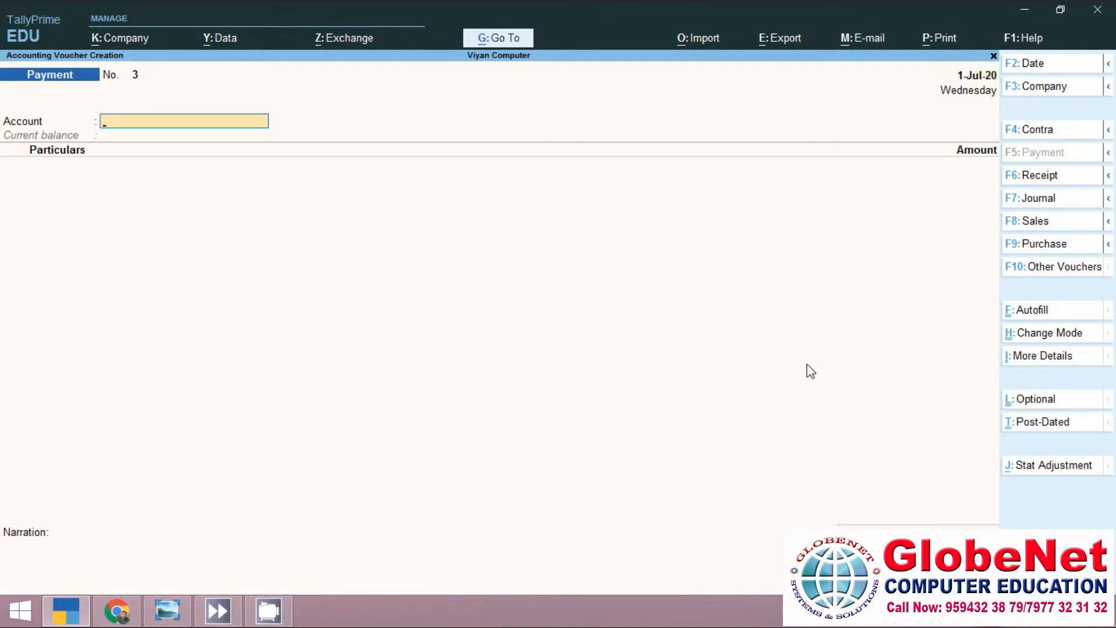
pyautogui.write('I')
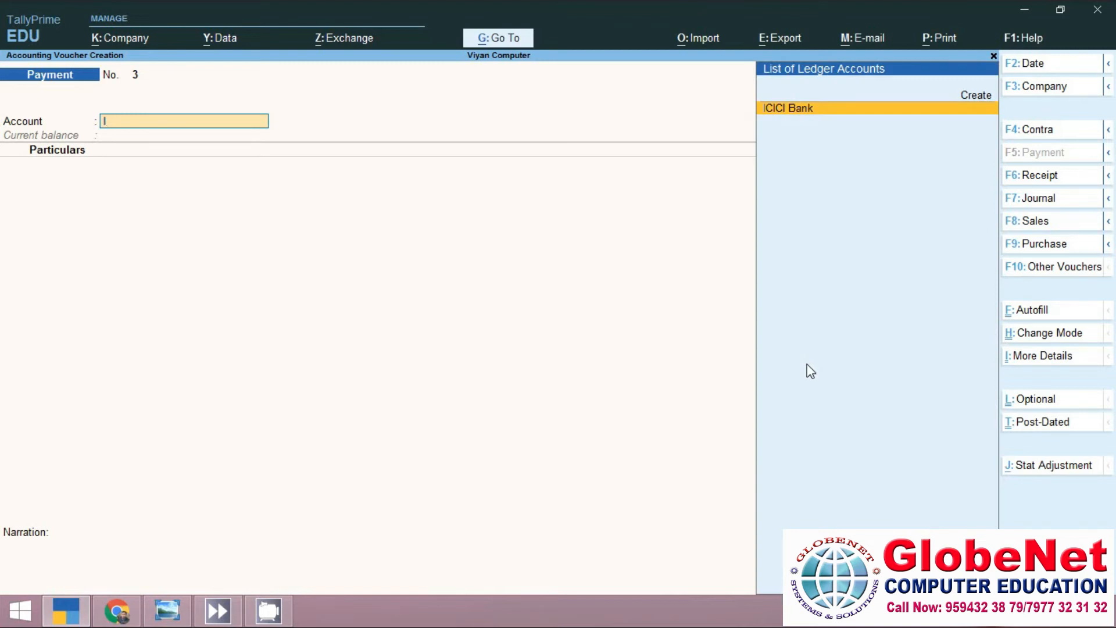
pyautogui.press('Return')
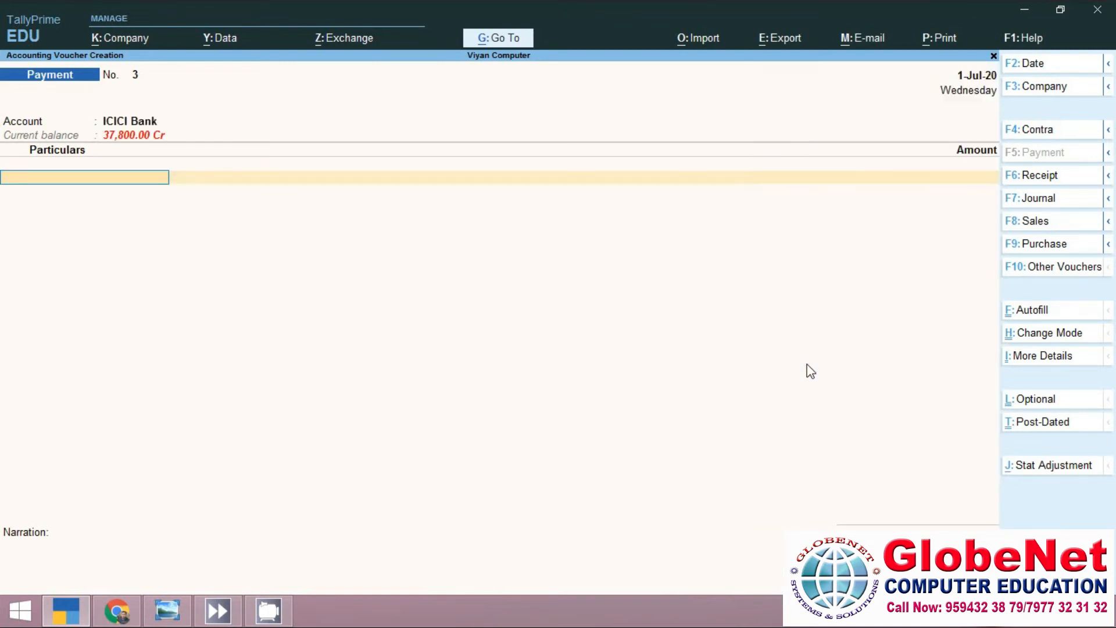
# - Add Custom Duty to the payment without inventory allocations, set its amount to 10000 and end the particulars
pyautogui.write('C')
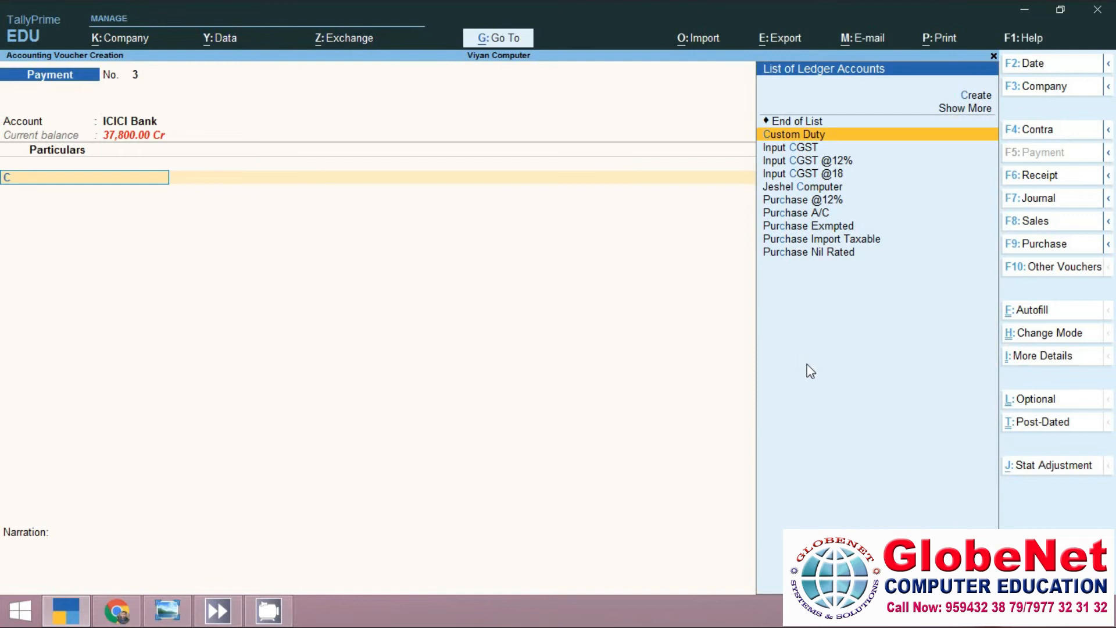
pyautogui.press('Return')
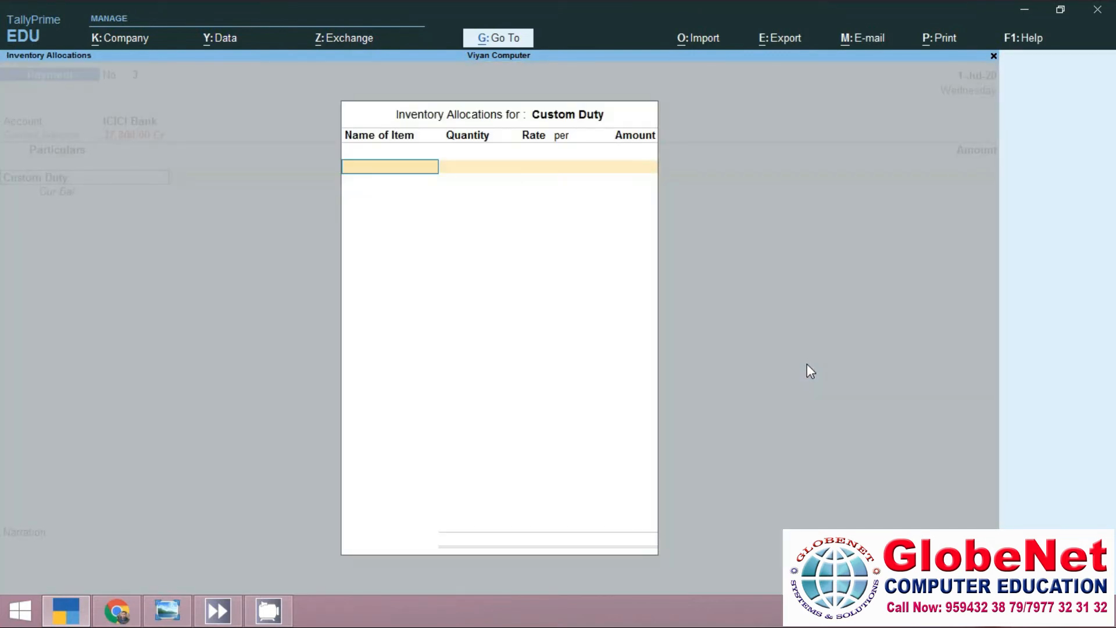
pyautogui.press('Escape')
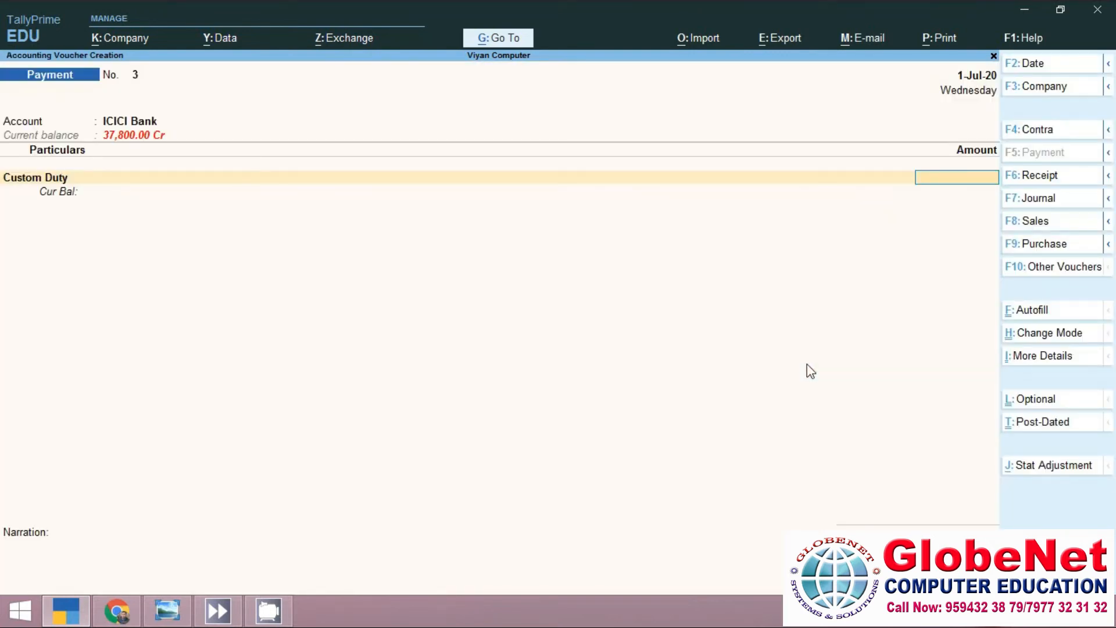
pyautogui.write('10000')
pyautogui.press('Return')
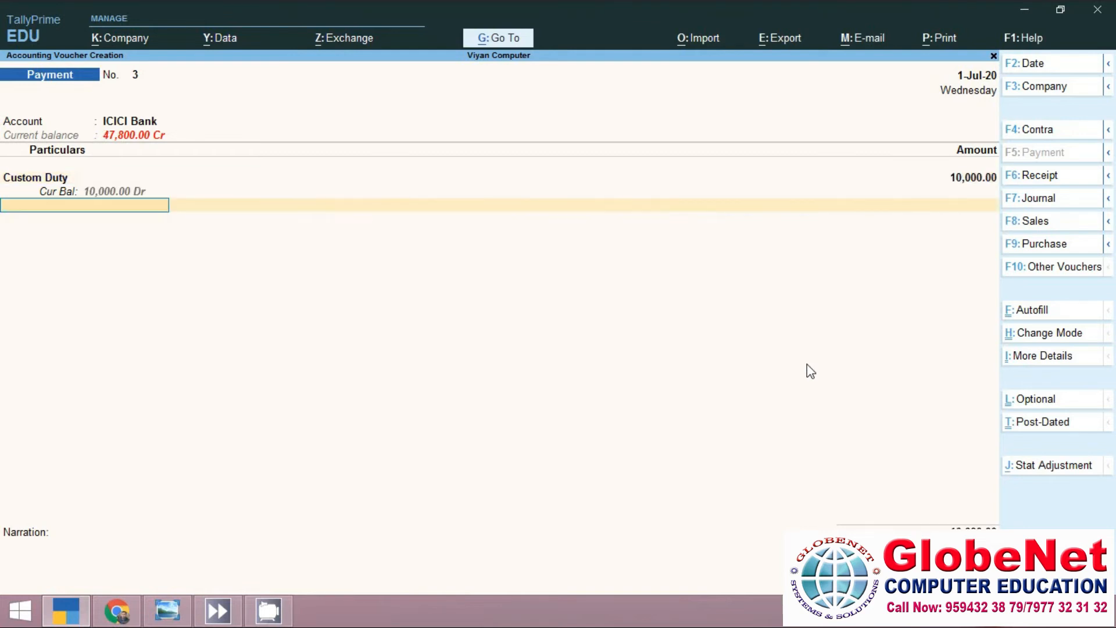
pyautogui.press('Return')
# - Allocate the full customs duty payment to a cheque with no cheque range, entering its instrument number and keeping the date
pyautogui.press('Return')
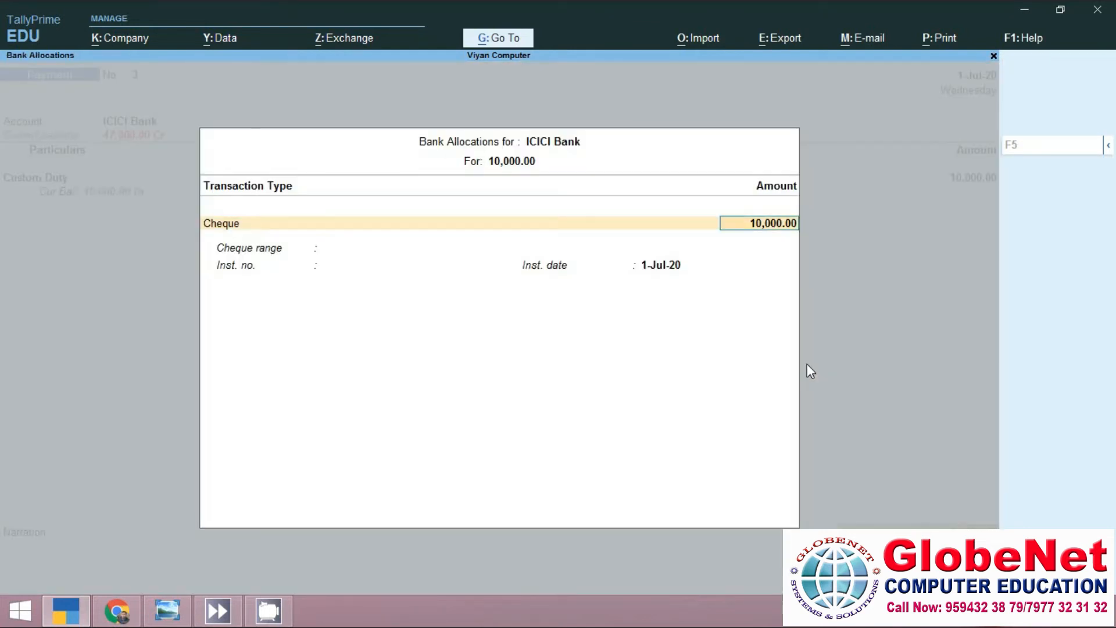
pyautogui.press('Return')
pyautogui.press('Return')
pyautogui.write('12345')
pyautogui.press('Return')
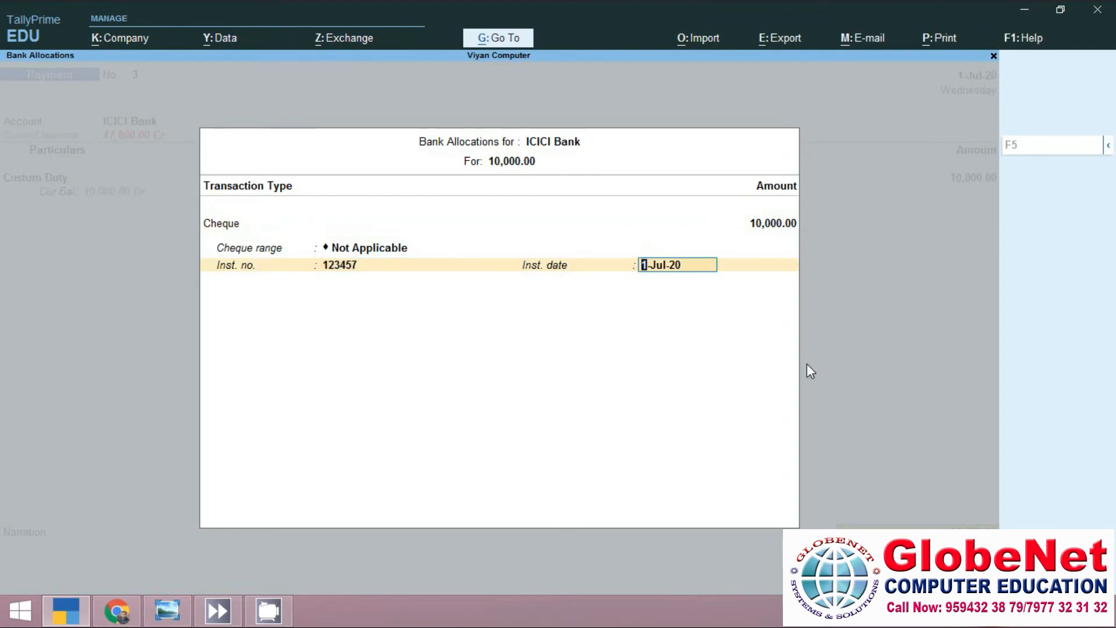
pyautogui.press('Return')
pyautogui.press('Return')
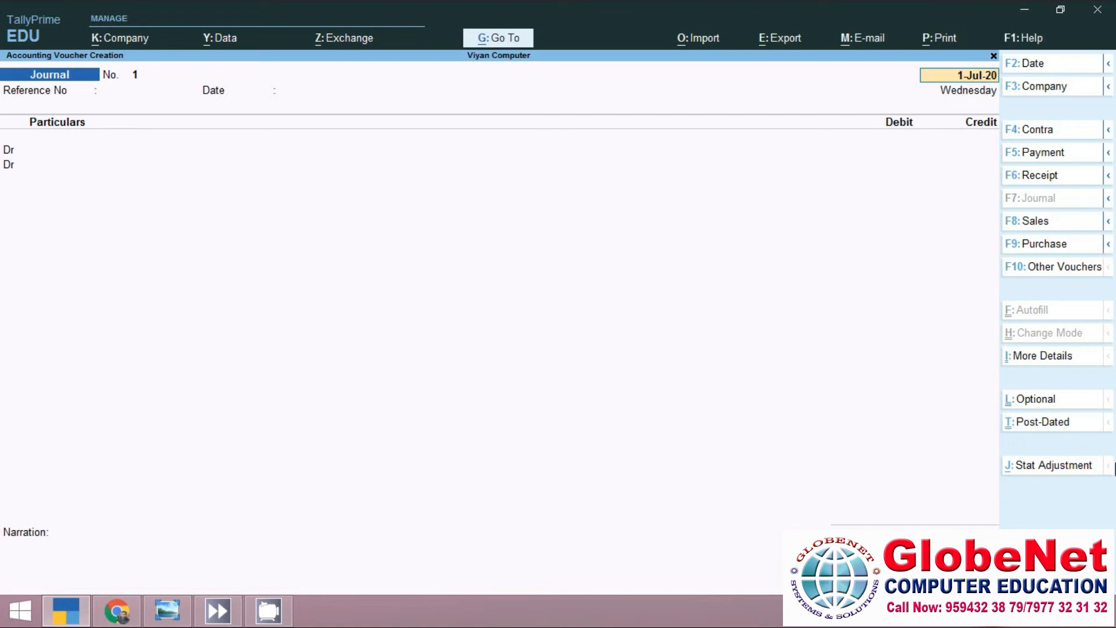
# - Set the journal voucher's statutory adjustment to GST, Increase of Tax Liability, with Import of Goods as additional details
pyautogui.click(1056, 467)
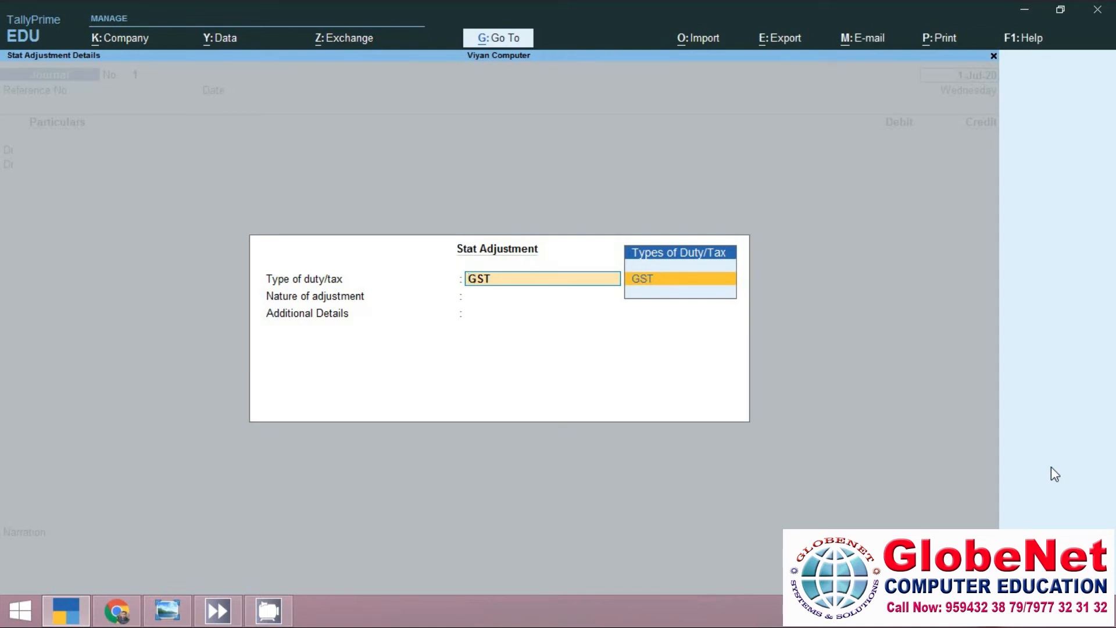
pyautogui.press('Return')
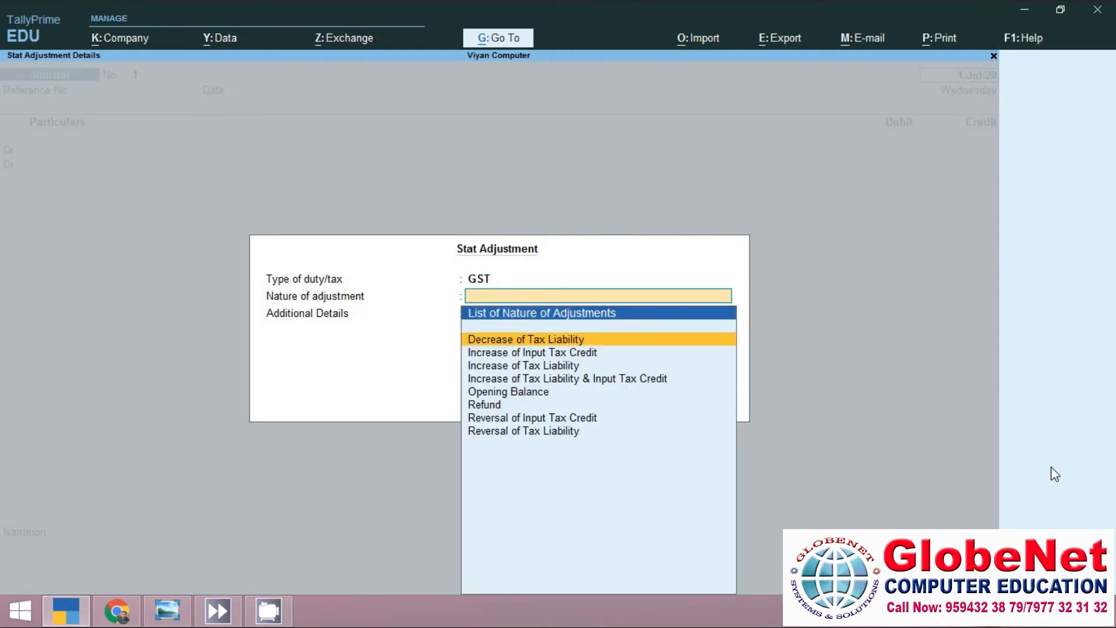
pyautogui.press('Down')
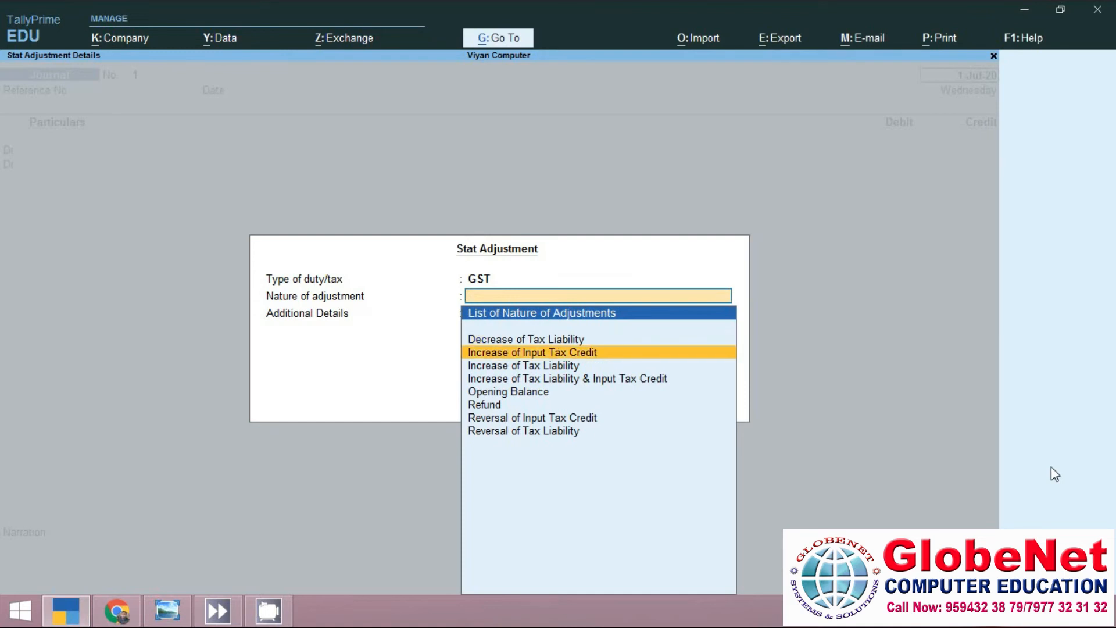
pyautogui.press('Down')
pyautogui.press('Return')
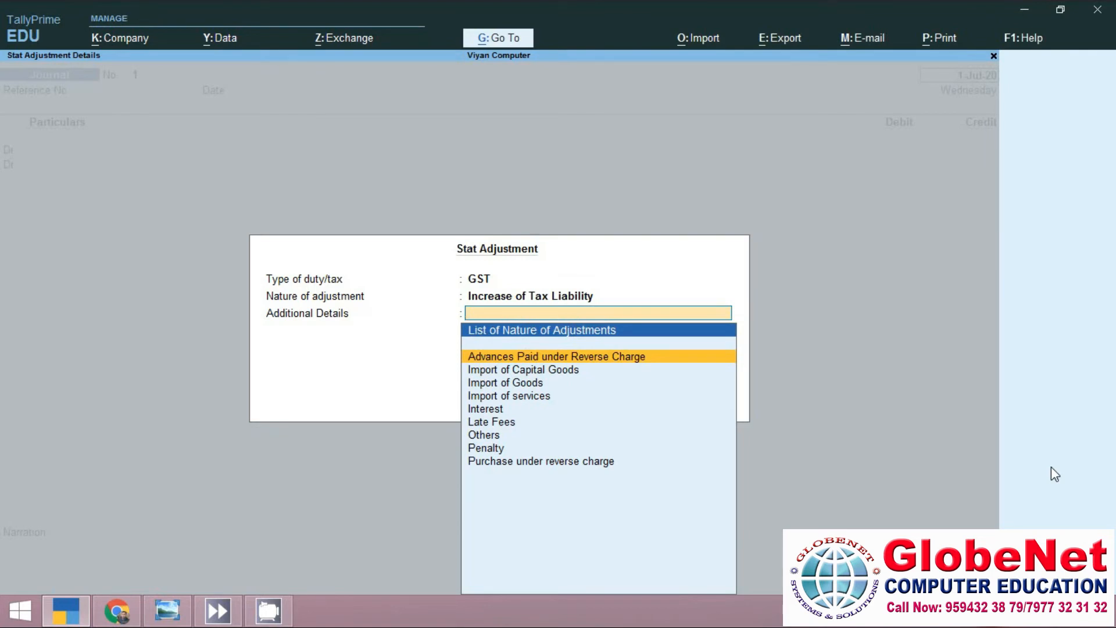
pyautogui.press('Down')
pyautogui.press('Down')
pyautogui.press('Return')
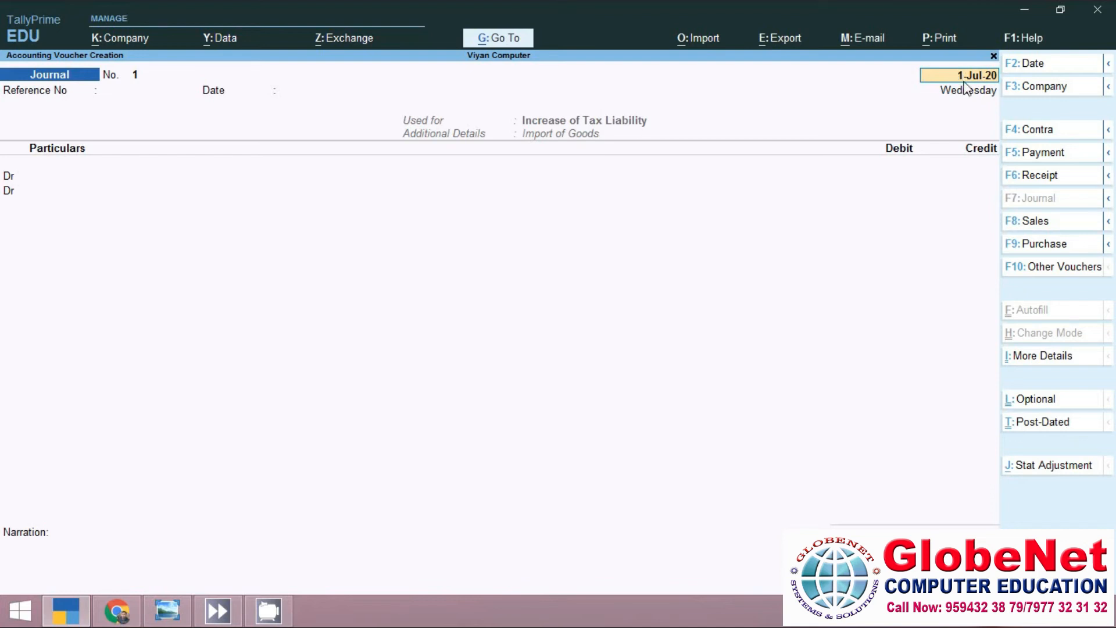
# - Date the journal voucher 2/7/2020 and enter 0001 as its reference number
pyautogui.write('2/7/2020')
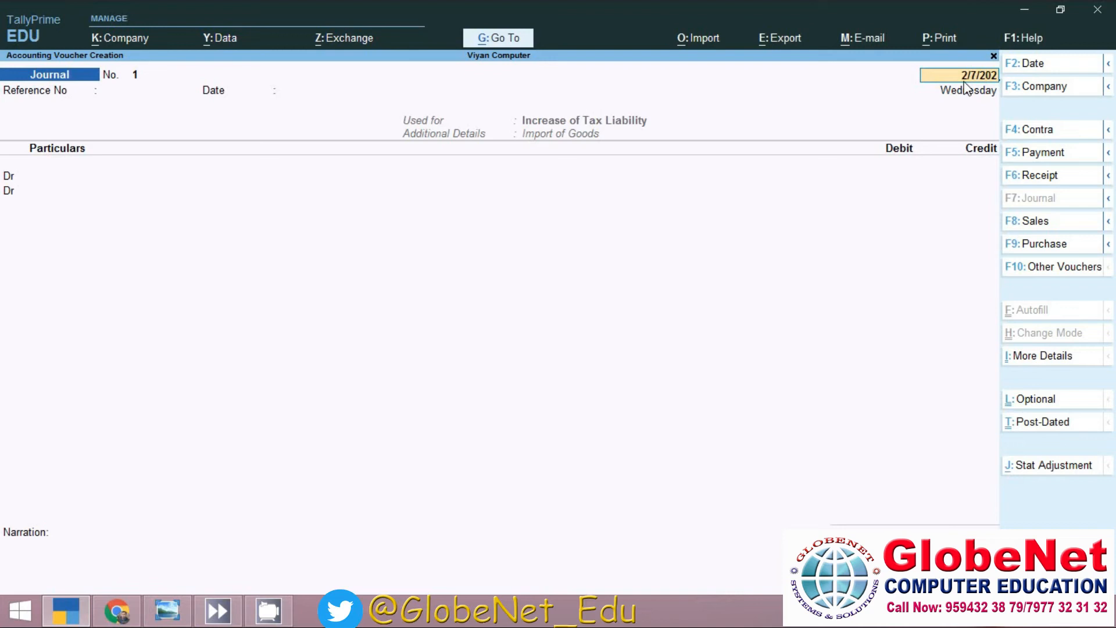
pyautogui.press('Return')
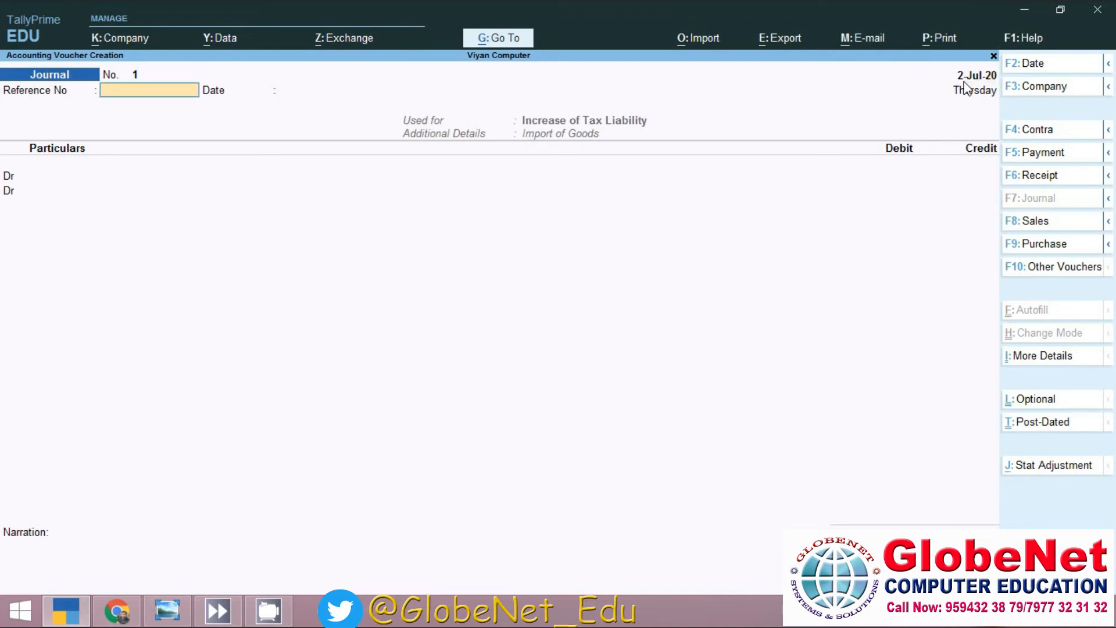
pyautogui.write('000')
pyautogui.press('Return')
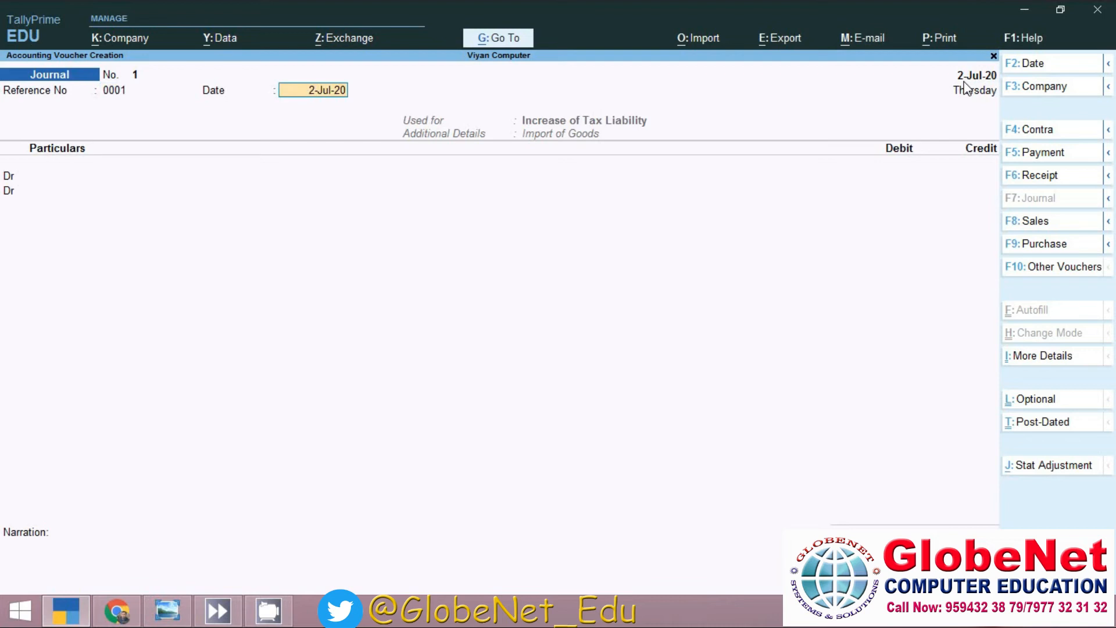
# - Create a ledger named Tax On Import under Current Assets for the journal's first debit line
pyautogui.press('Return')
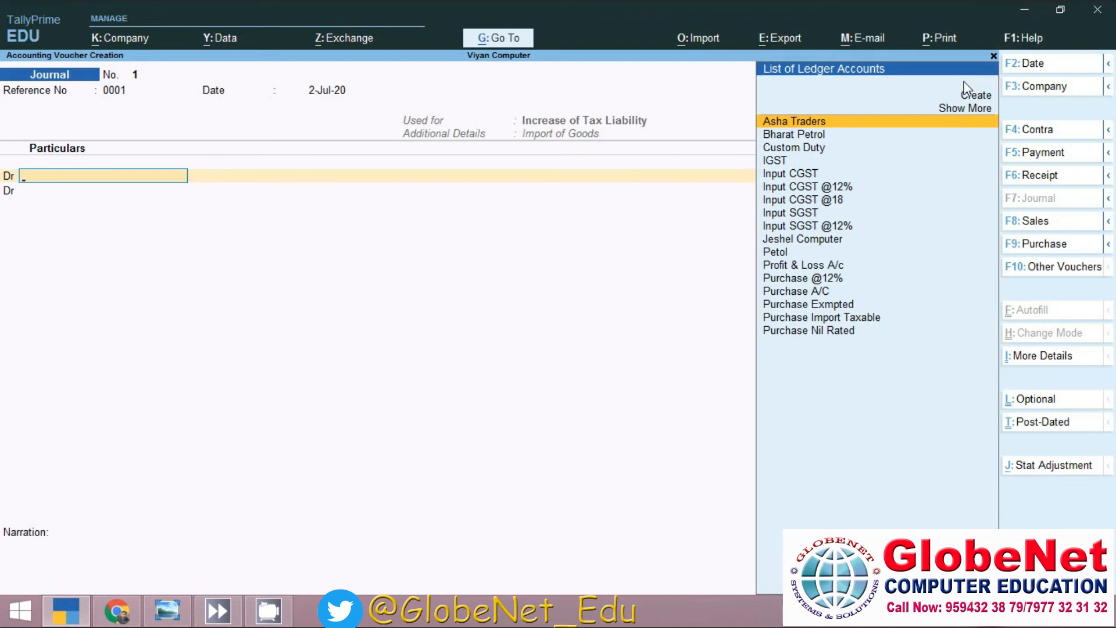
pyautogui.click(966, 88)
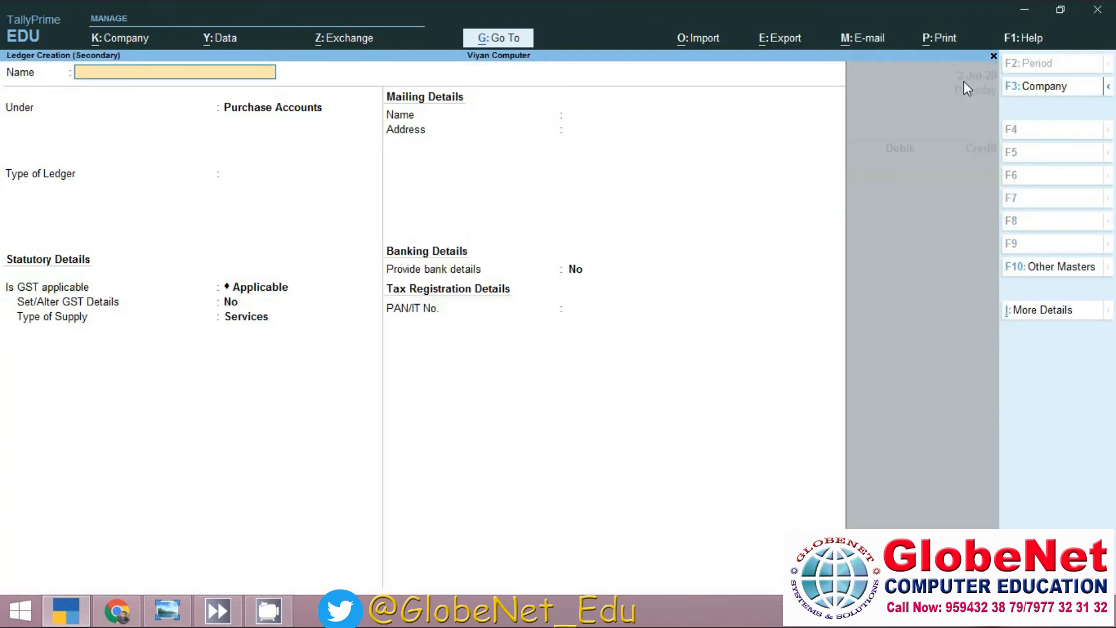
pyautogui.write('Tax On Import')
pyautogui.press('Return')
pyautogui.write('C')
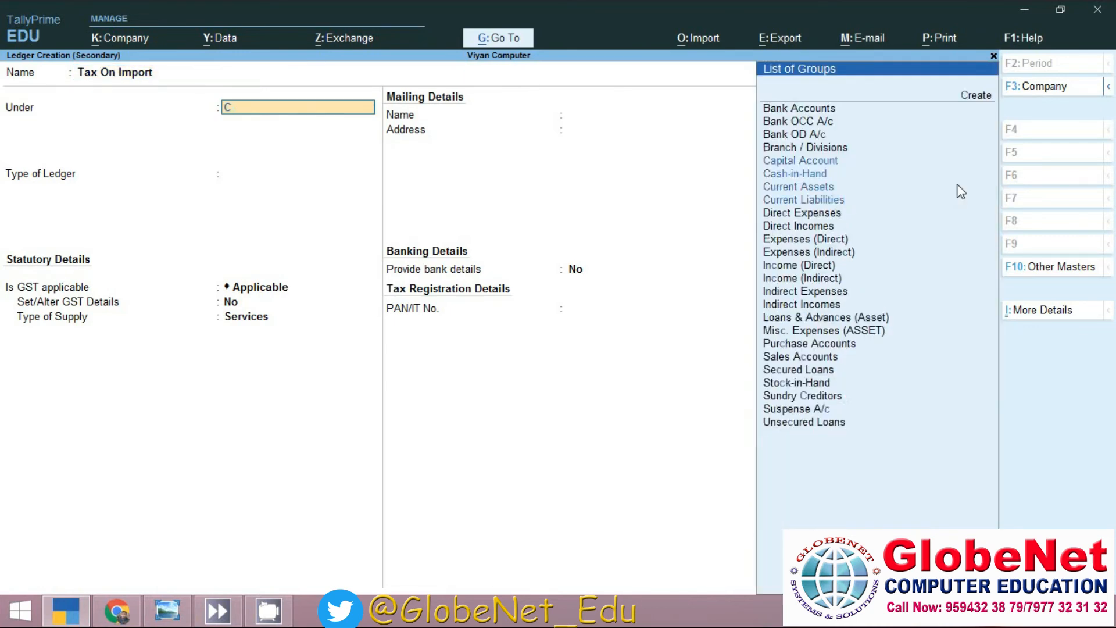
pyautogui.write('u')
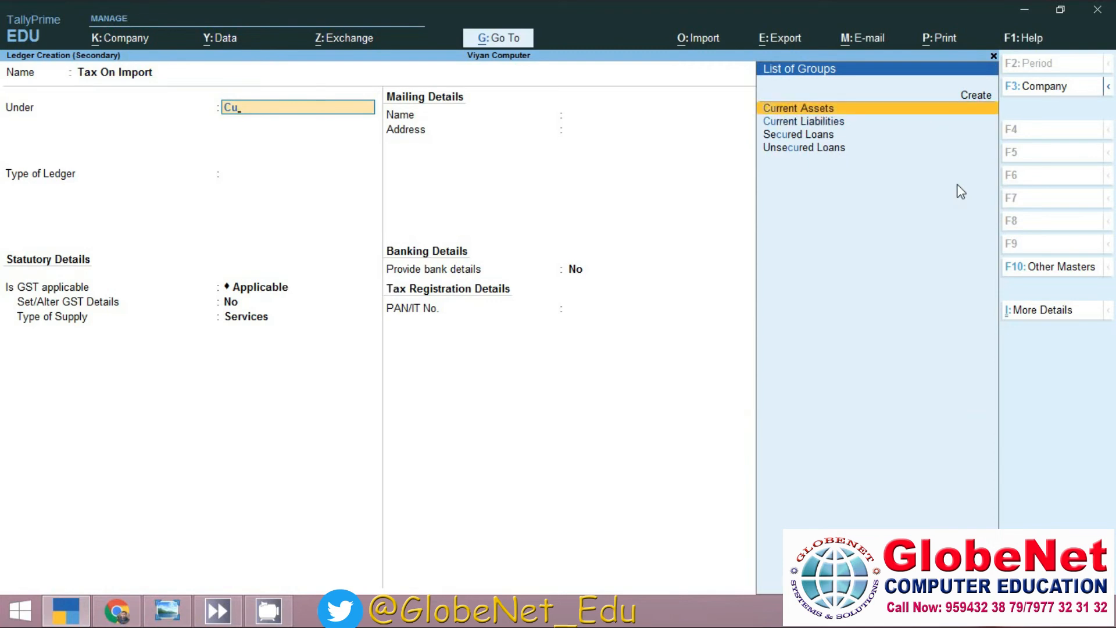
pyautogui.press('Return')
# - Keep the ledger's default mailing details with Maharashtra as the state, leave the pincode blank, and save the ledger
pyautogui.press('Return')
pyautogui.press('Return')
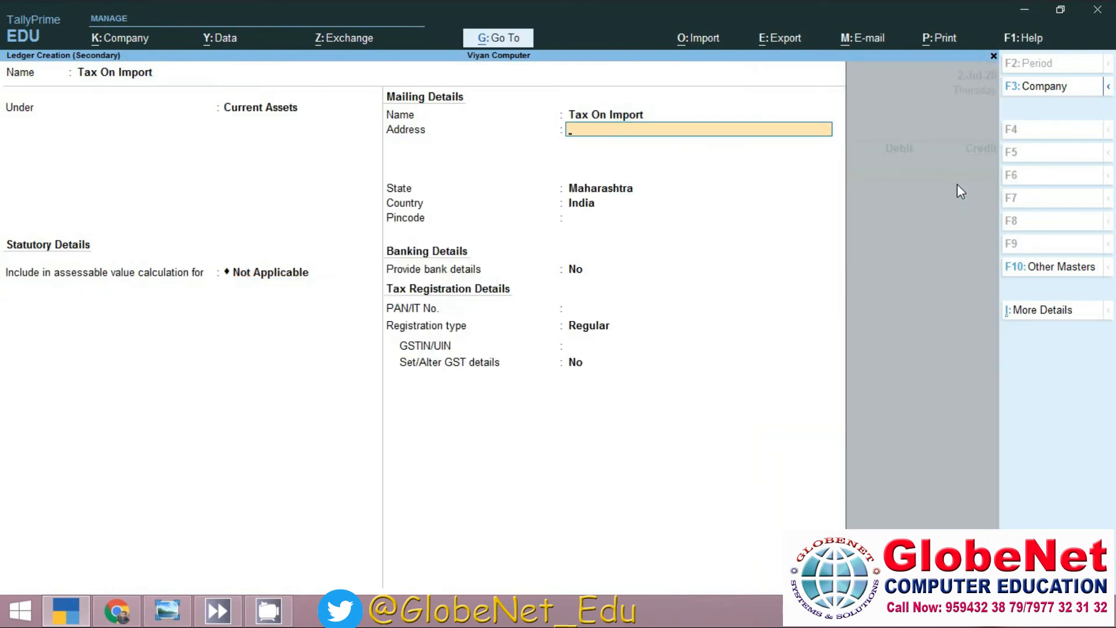
pyautogui.press('Return')
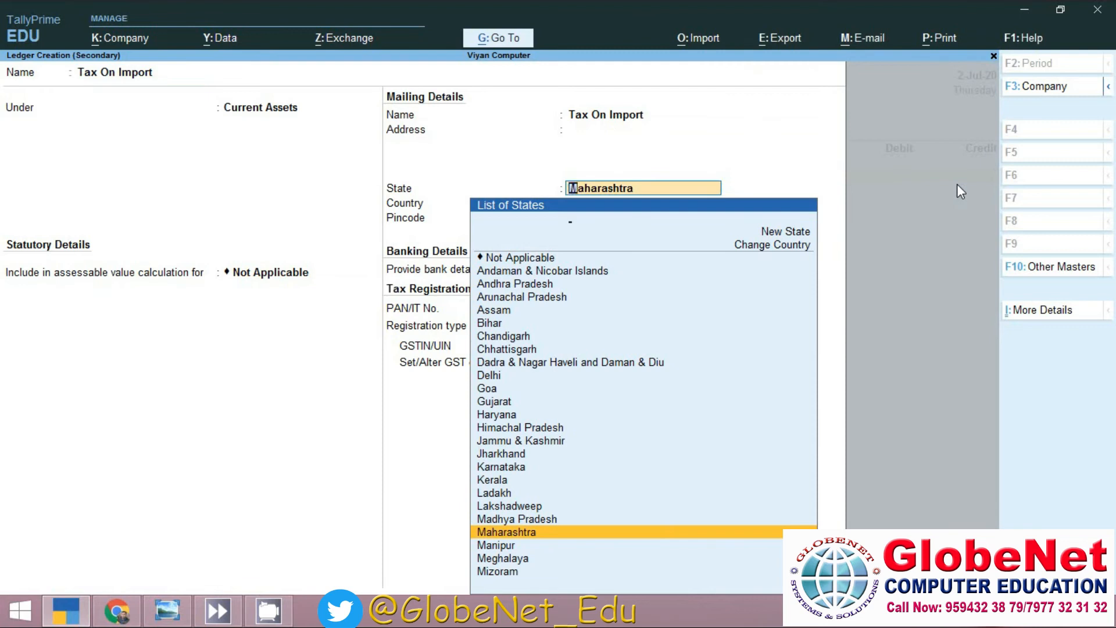
pyautogui.press('Return')
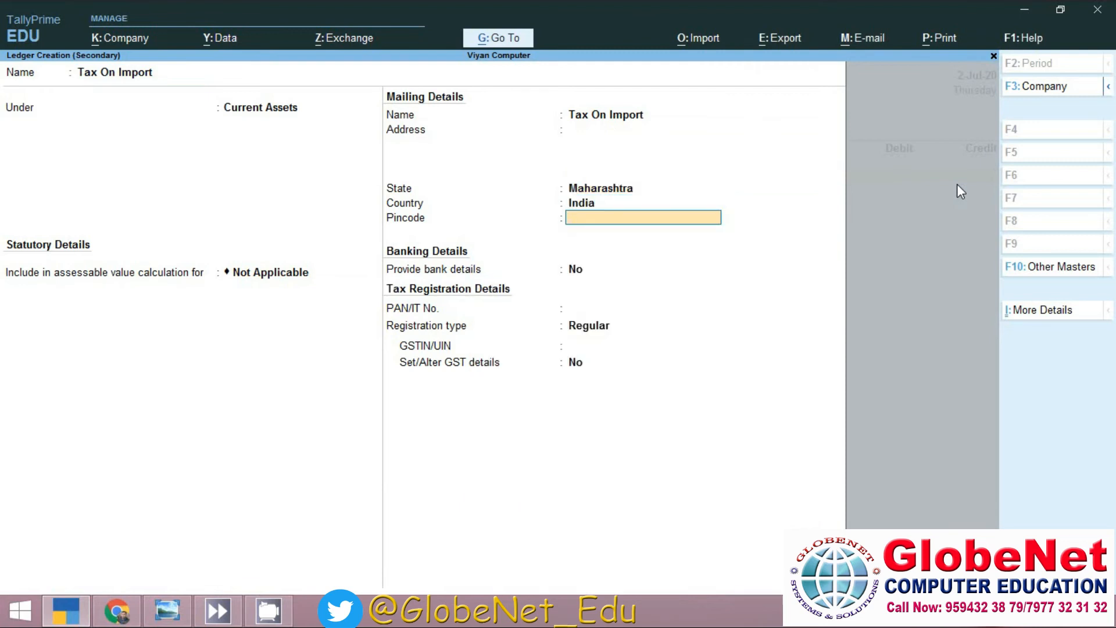
pyautogui.press('Return')
pyautogui.press('Return')
pyautogui.press('ctrl')
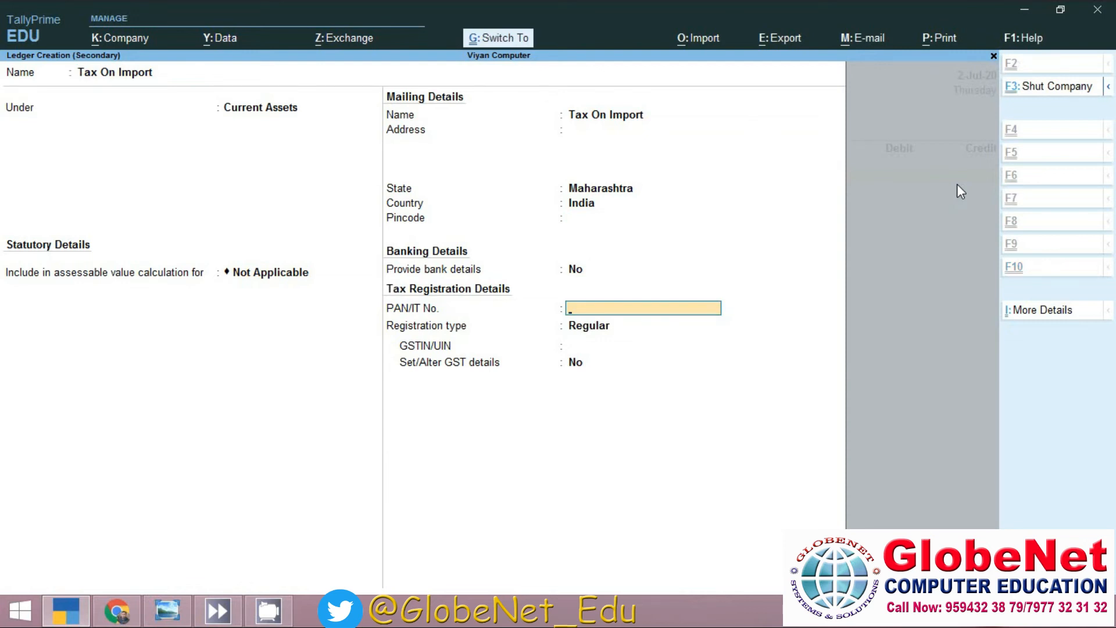
pyautogui.hotkey('ctrl', 'a')
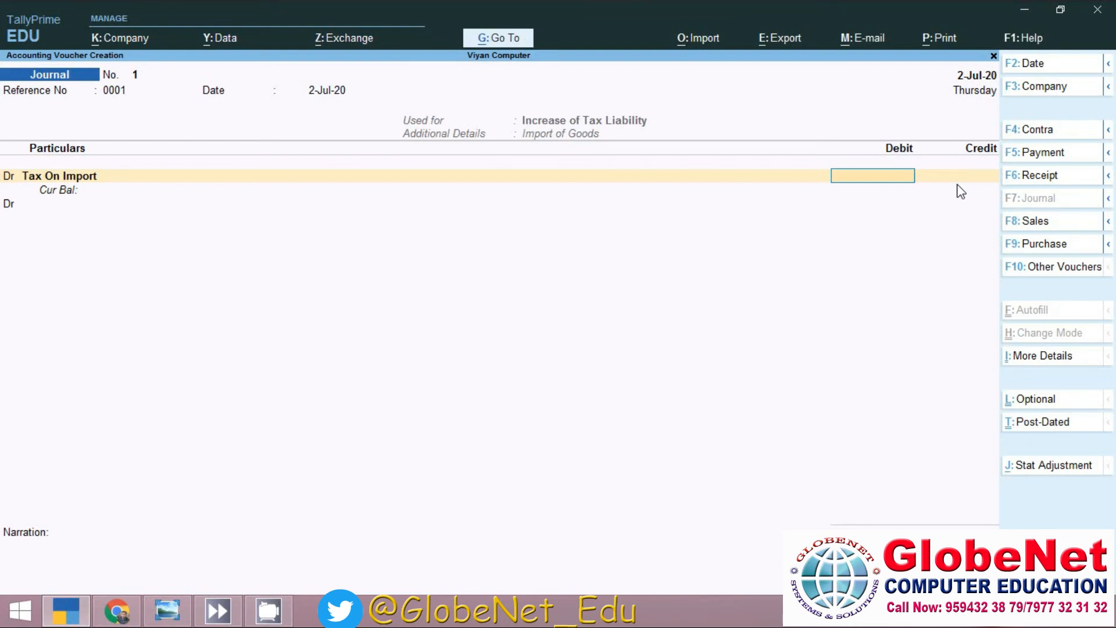
# - Debit Tax On Import with 37800 and make the following journal line a credit entry
pyautogui.write('37800')
pyautogui.press('Return')
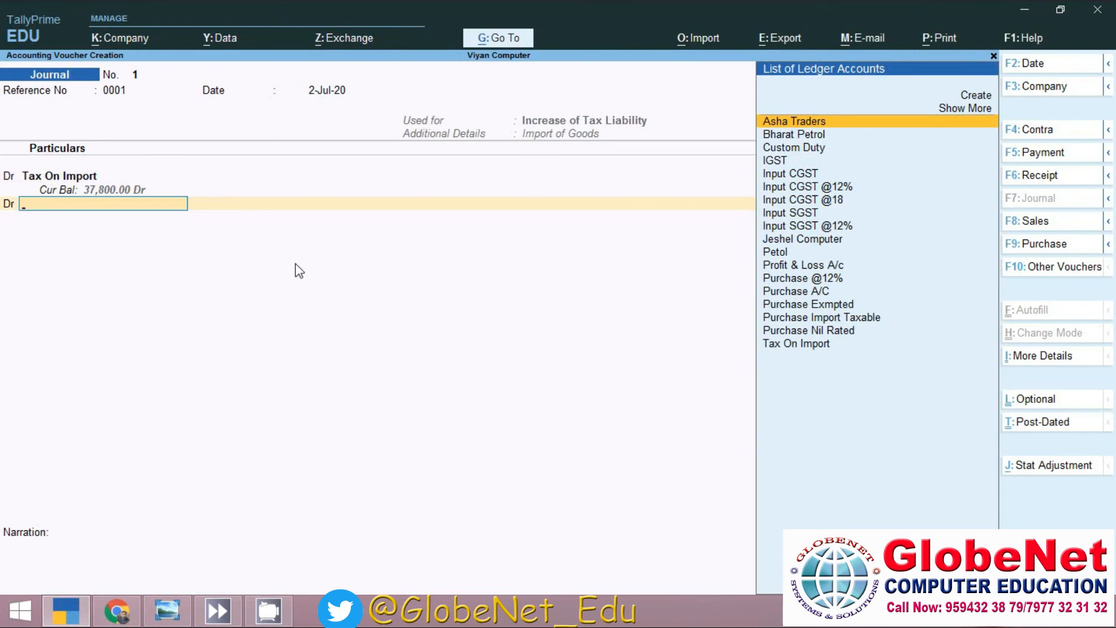
pyautogui.click(9, 204)
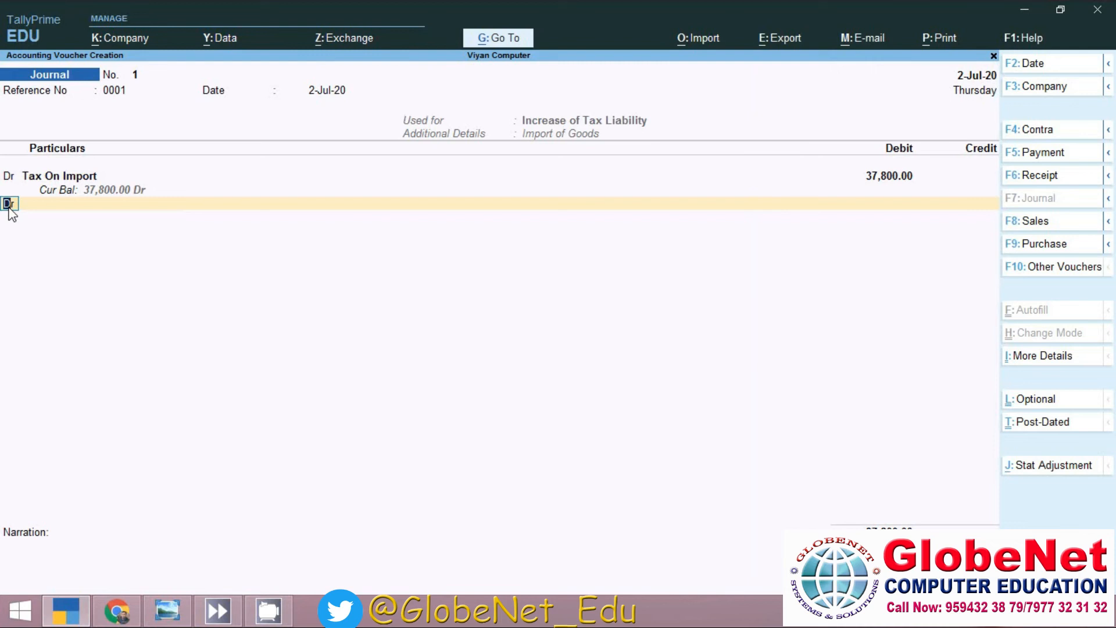
pyautogui.write('c')
pyautogui.press('Return')
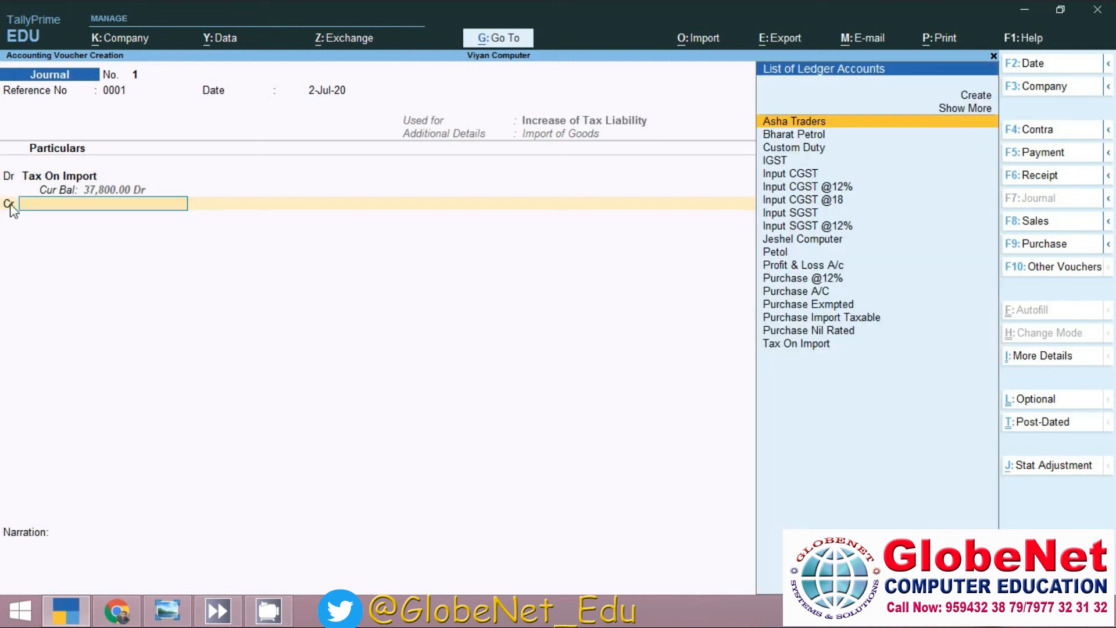
# - Credit IGST with 37,800 at 18% on a taxable value of 200000 and save the journal without a narration
pyautogui.click(779, 162)
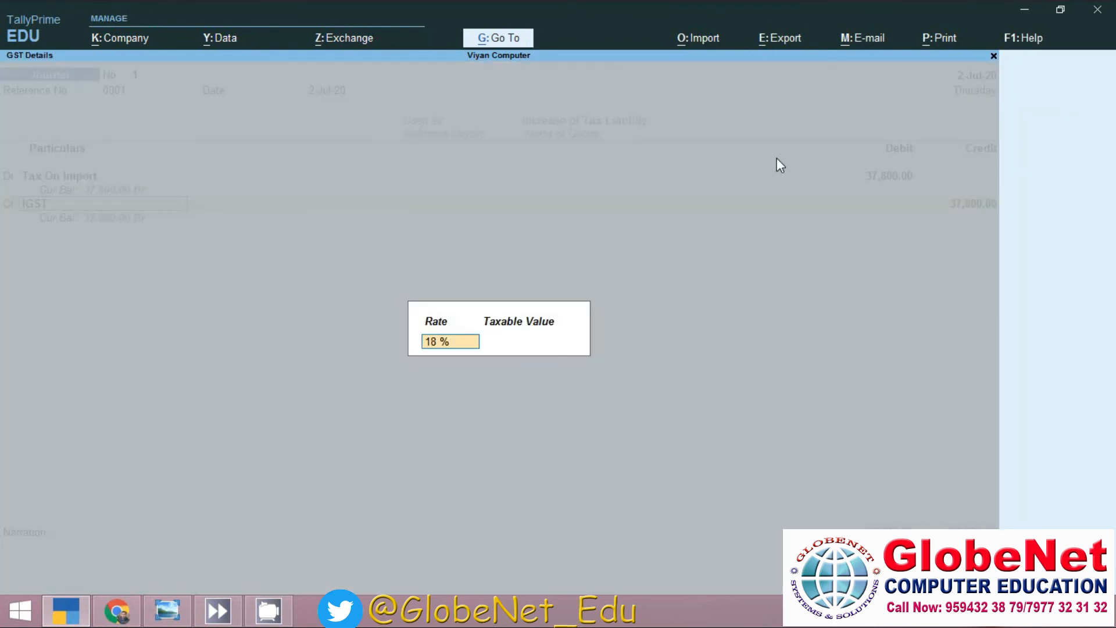
pyautogui.press('Return')
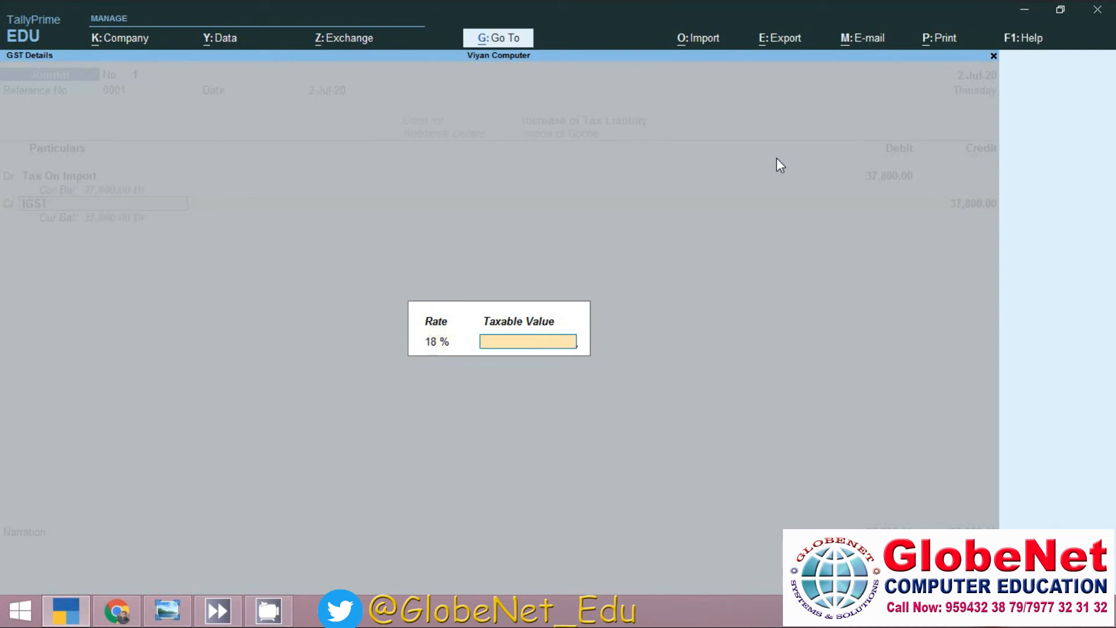
pyautogui.write('200000')
pyautogui.press('Return')
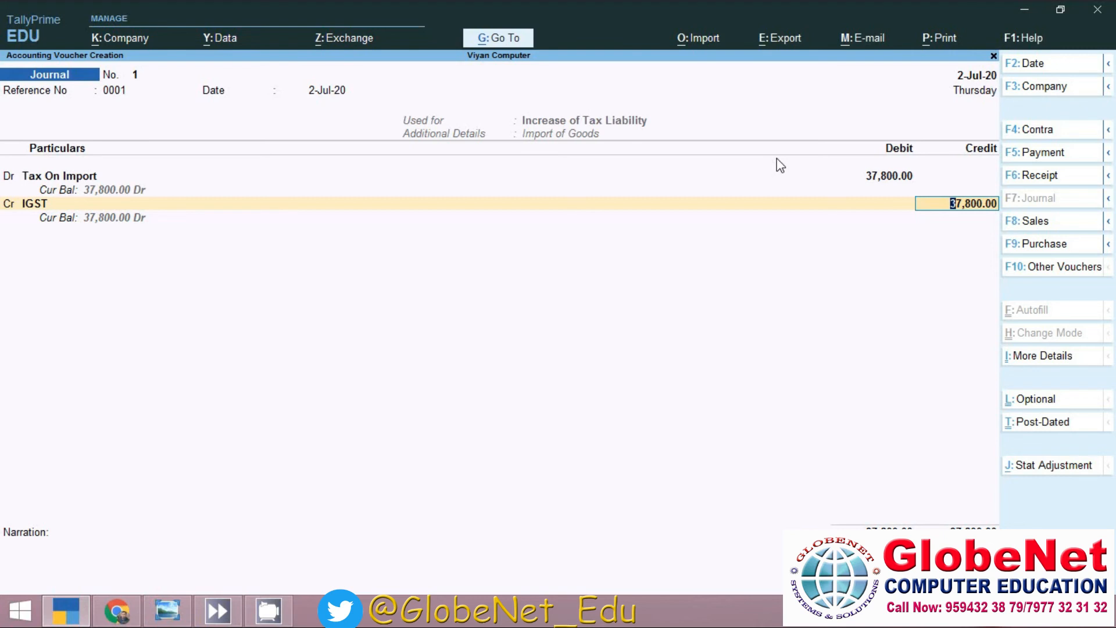
pyautogui.press('Return')
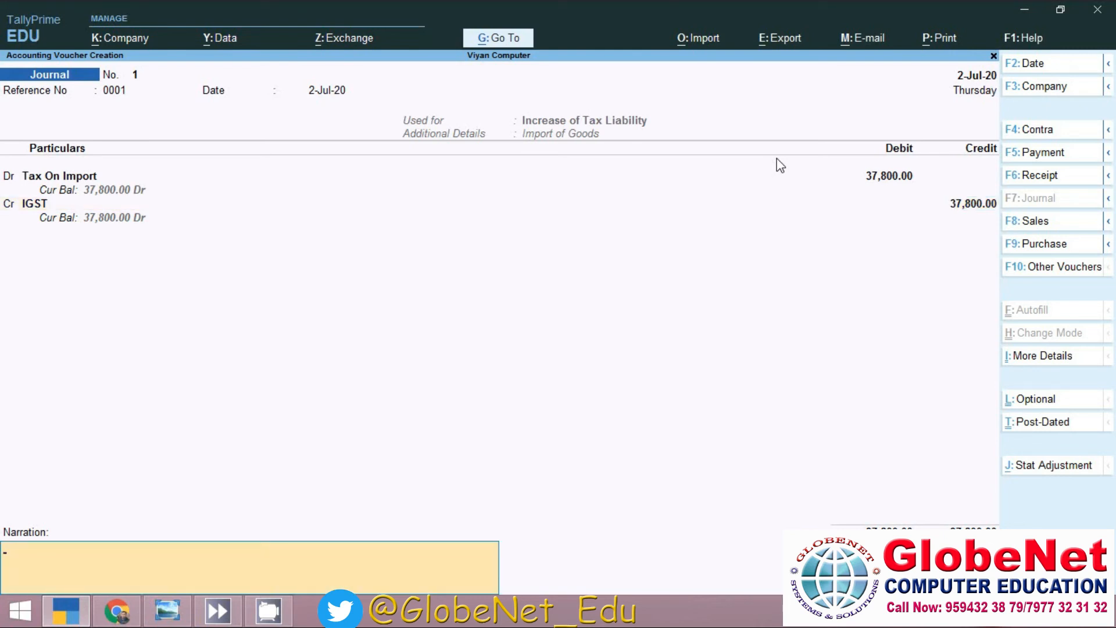
pyautogui.press('Return')
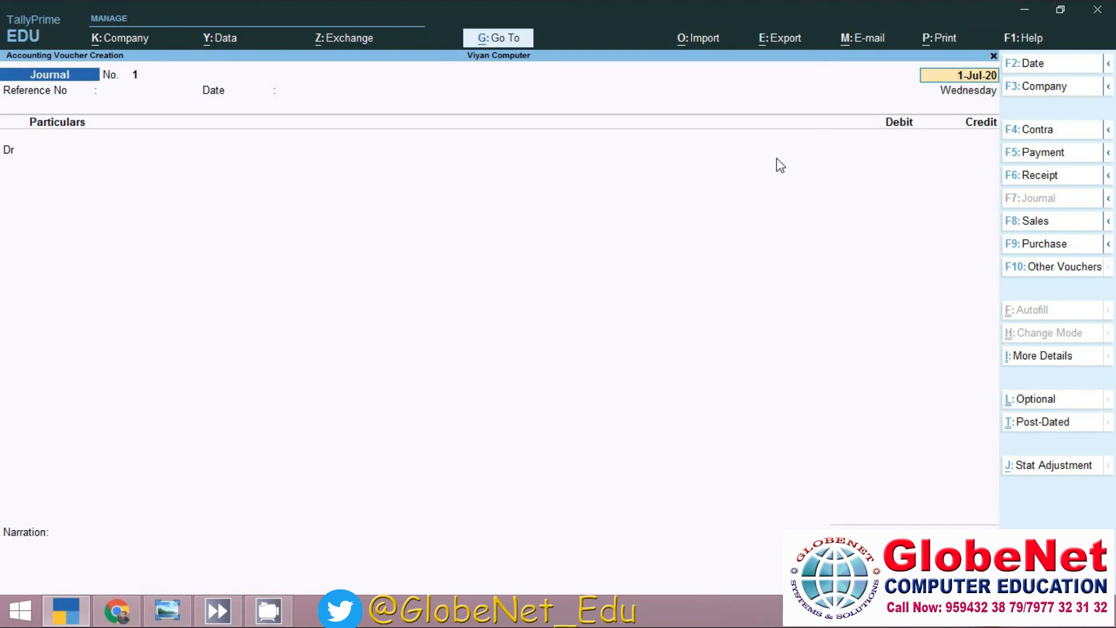
# - Date the new journal voucher 2/7/2020 and enter 0001 as its reference number, keeping the reference date
pyautogui.write('2/7/2020')
pyautogui.press('Return')
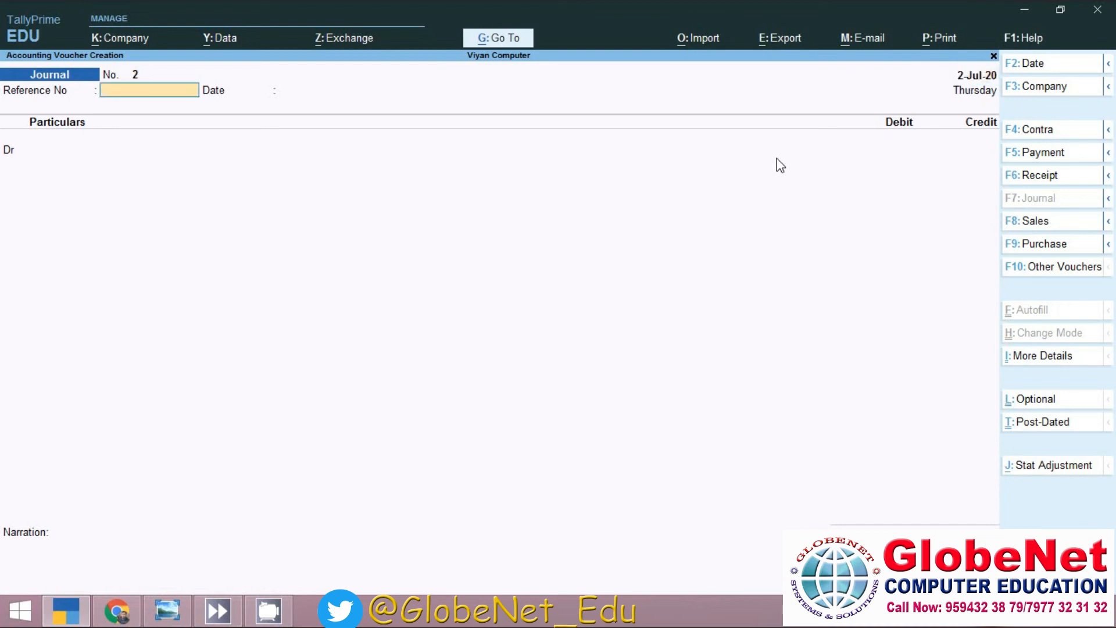
pyautogui.write('0001')
pyautogui.press('Return')
pyautogui.press('Return')
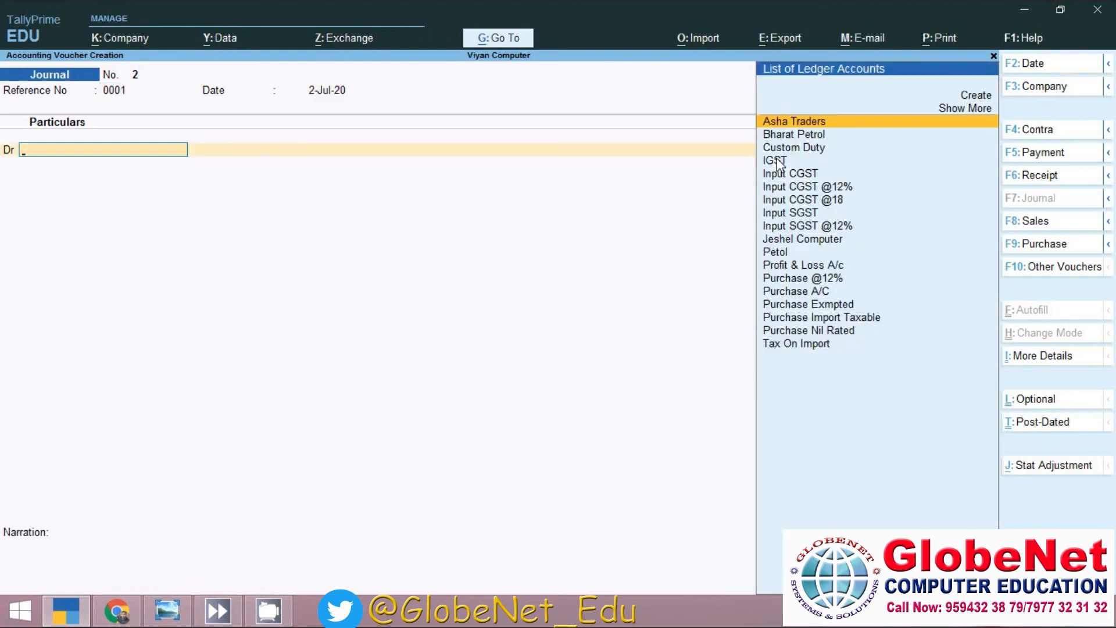
# - Set the voucher's statutory adjustment to GST, Increase of Input Tax Credit, with Import of Goods as additional details
pyautogui.click(1030, 474)
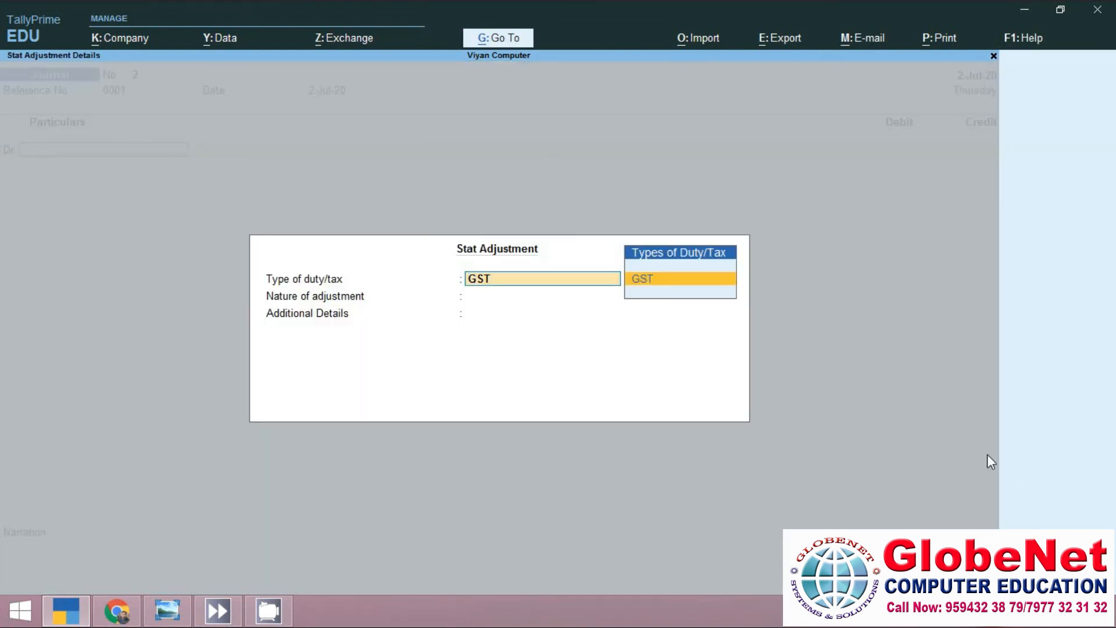
pyautogui.press('Return')
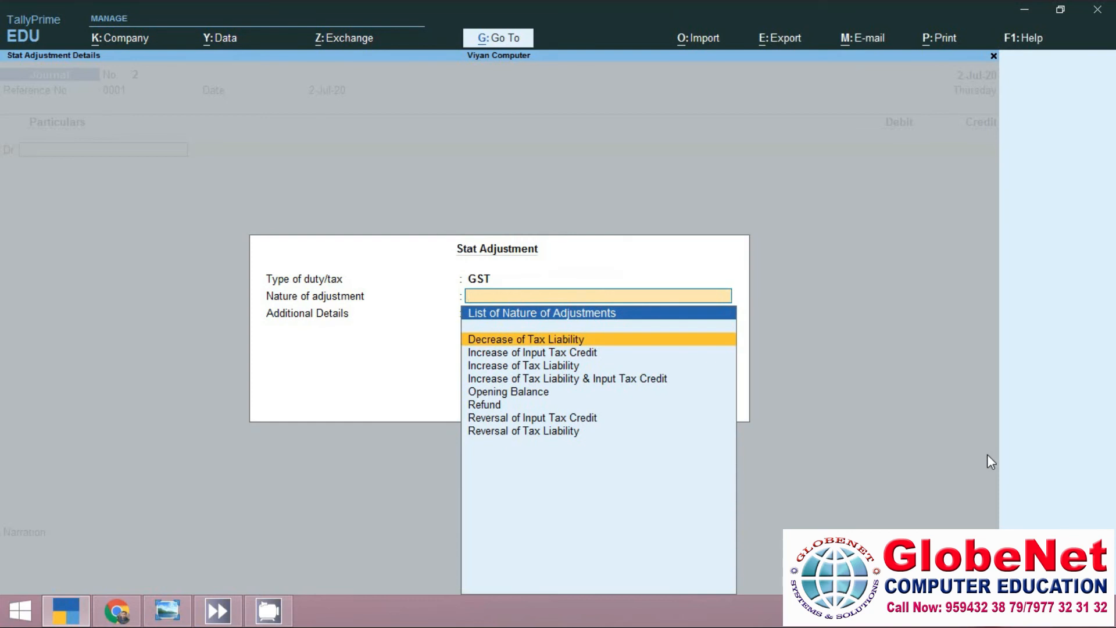
pyautogui.press('Down')
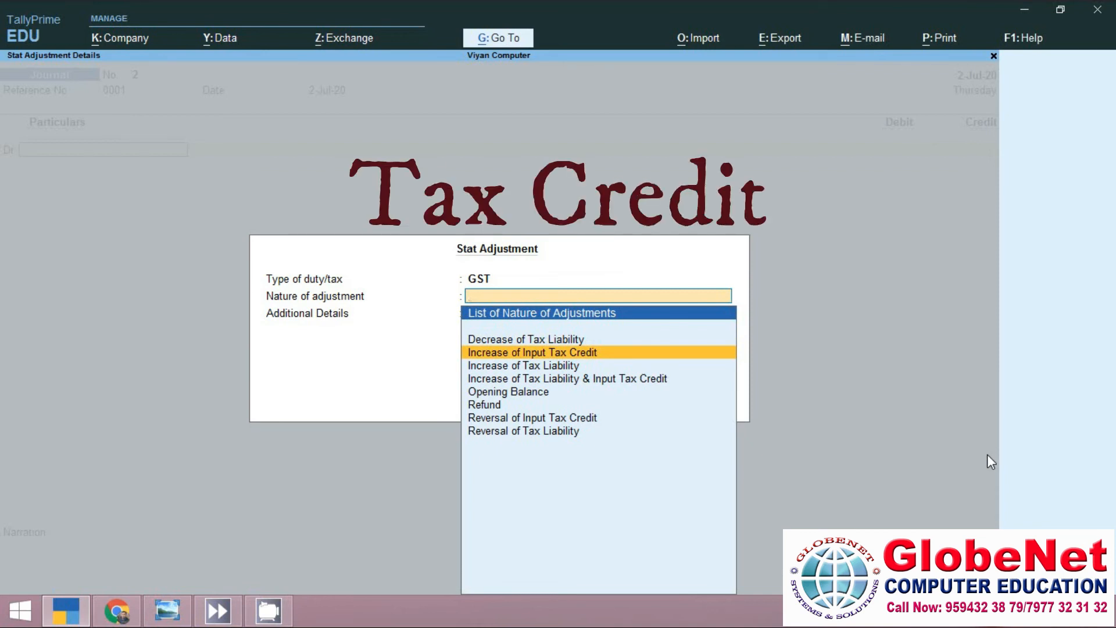
pyautogui.press('Return')
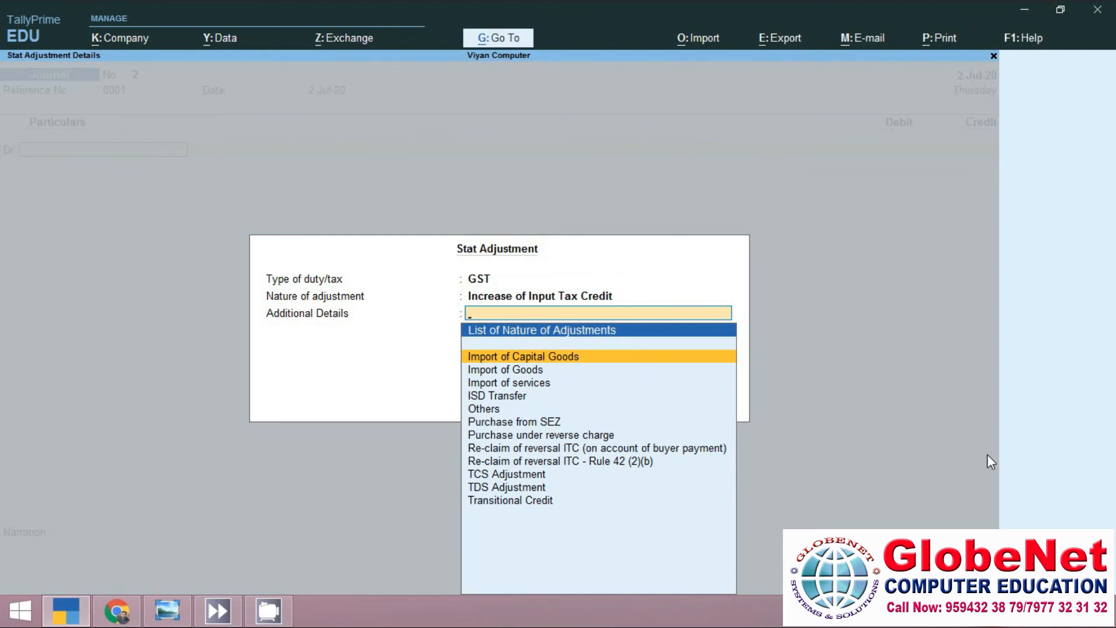
pyautogui.press('Down')
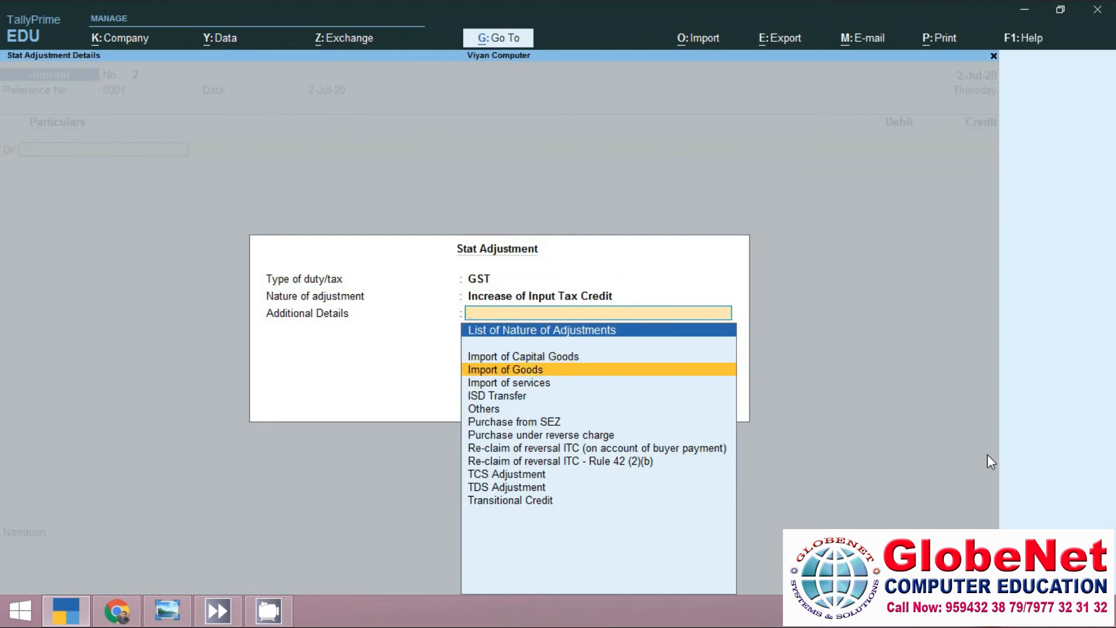
pyautogui.press('Return')
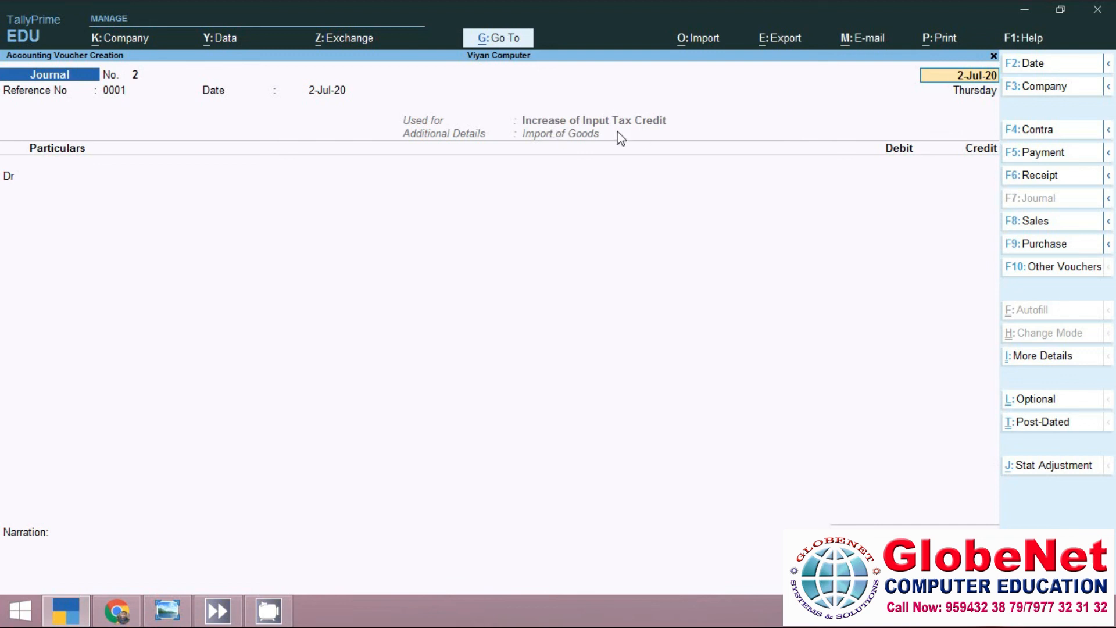
# - Choose IGST as the debit ledger, with an 18% rate and a taxable value of 200000
pyautogui.press('Return')
pyautogui.press('Return')
pyautogui.press('Return')
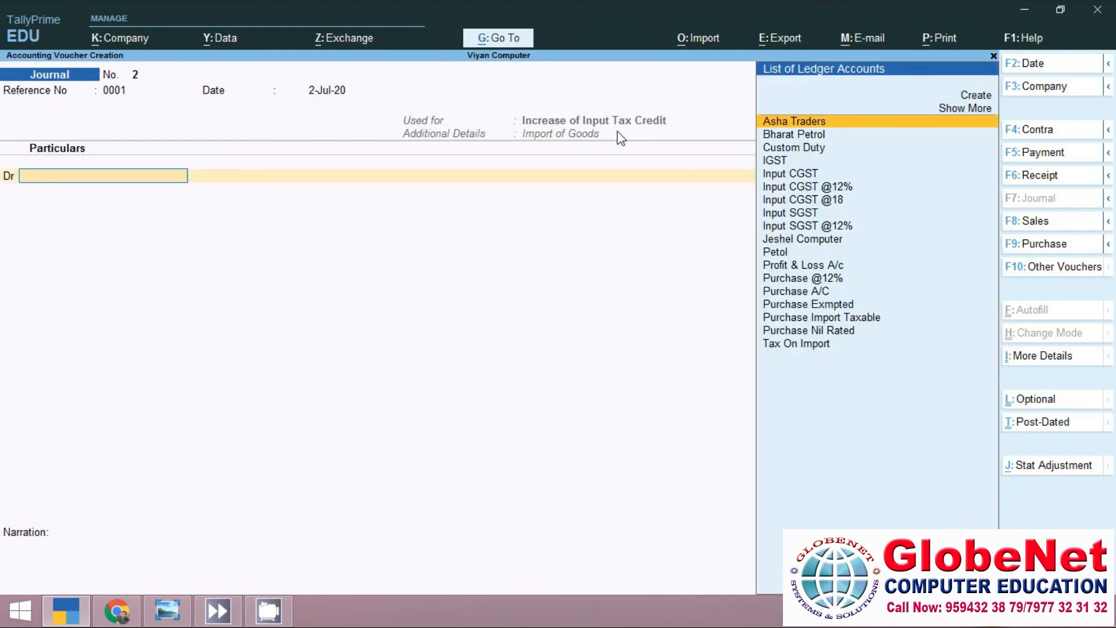
pyautogui.press('Return')
pyautogui.press('BackSpace')
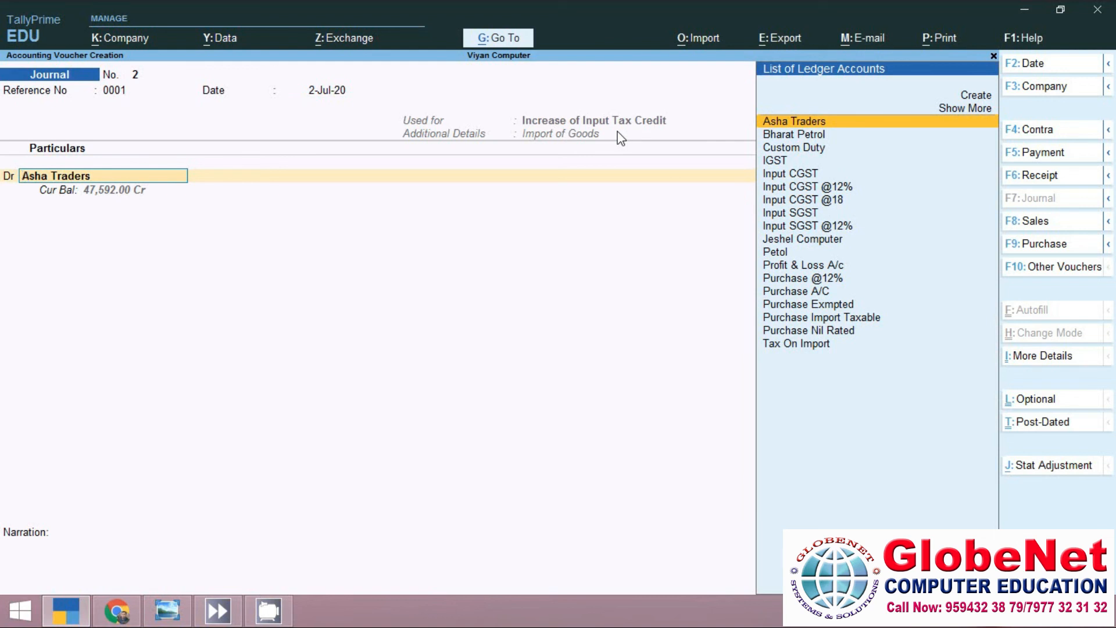
pyautogui.write('IGST')
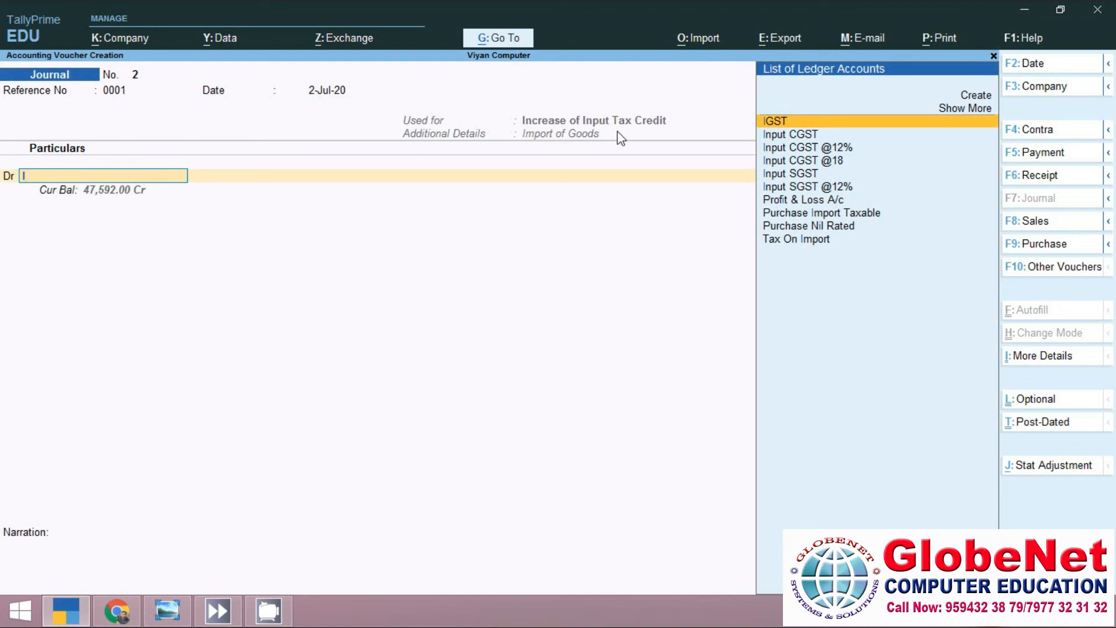
pyautogui.press('Return')
pyautogui.press('Return')
pyautogui.write('200000')
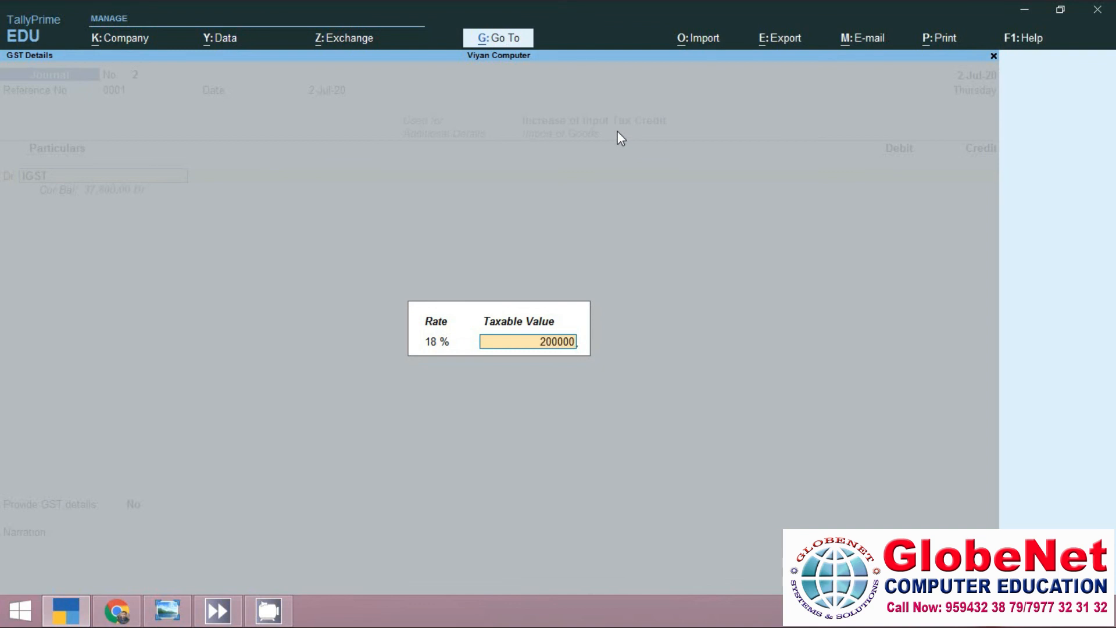
pyautogui.press('Return')
# - Set the IGST debit amount to 378000 and continue with a credit line
pyautogui.write('378000')
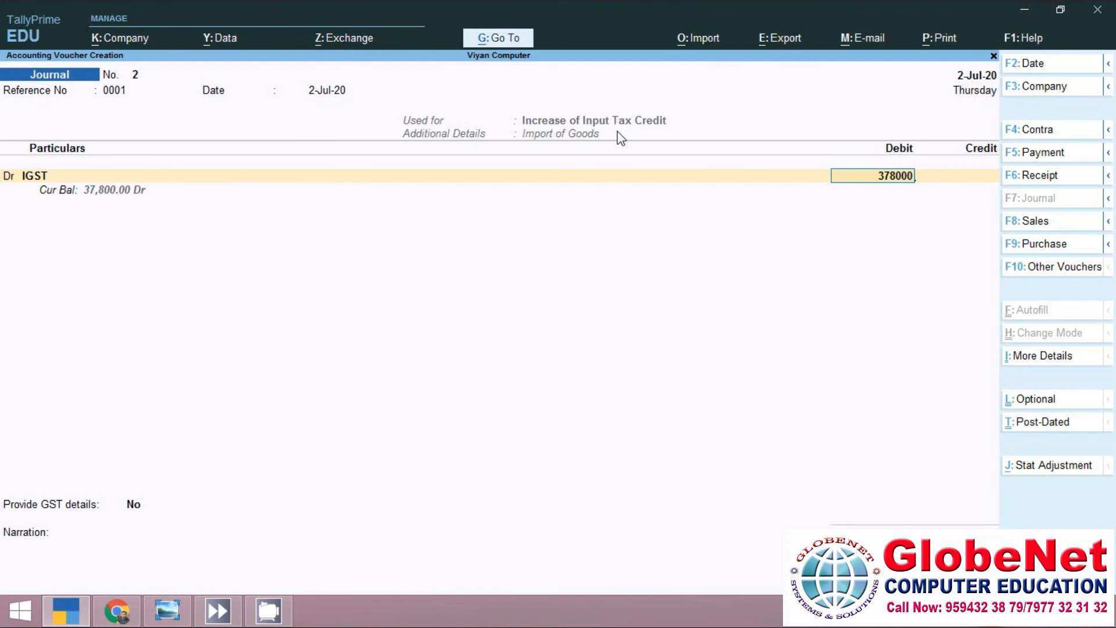
pyautogui.press('Return')
pyautogui.press('Return')
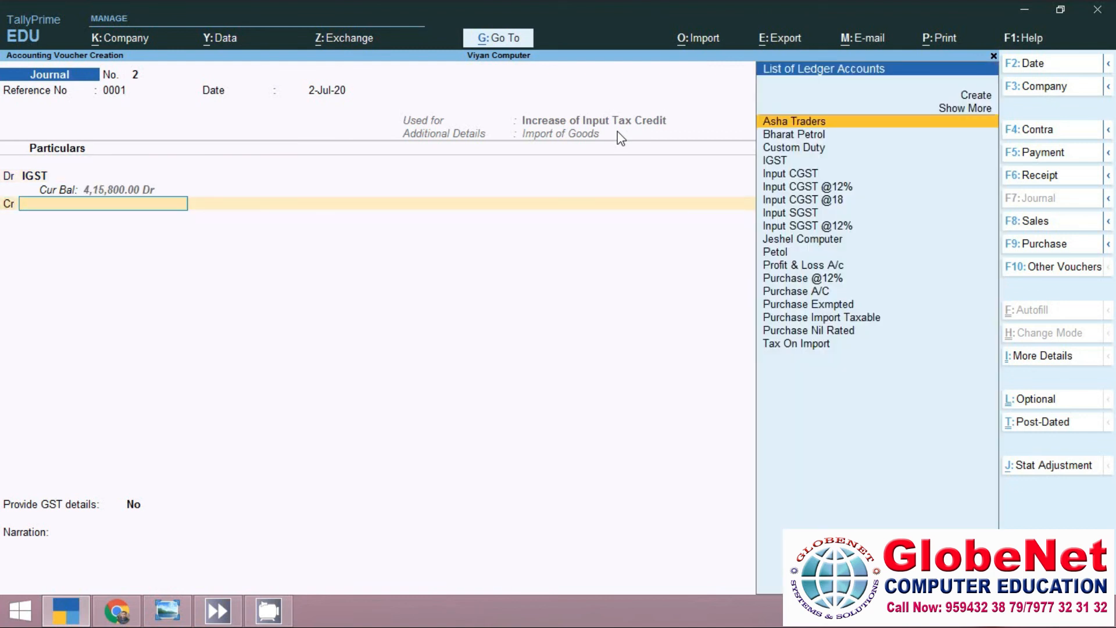
# - Credit Tax On Import with the full 3,78,000 and keep the option to provide GST details at No
pyautogui.press('Down')
pyautogui.press('Down')
pyautogui.press('Down')
pyautogui.press('Down')
pyautogui.press('Down')
pyautogui.press('Down')
pyautogui.press('Down')
pyautogui.press('Down')
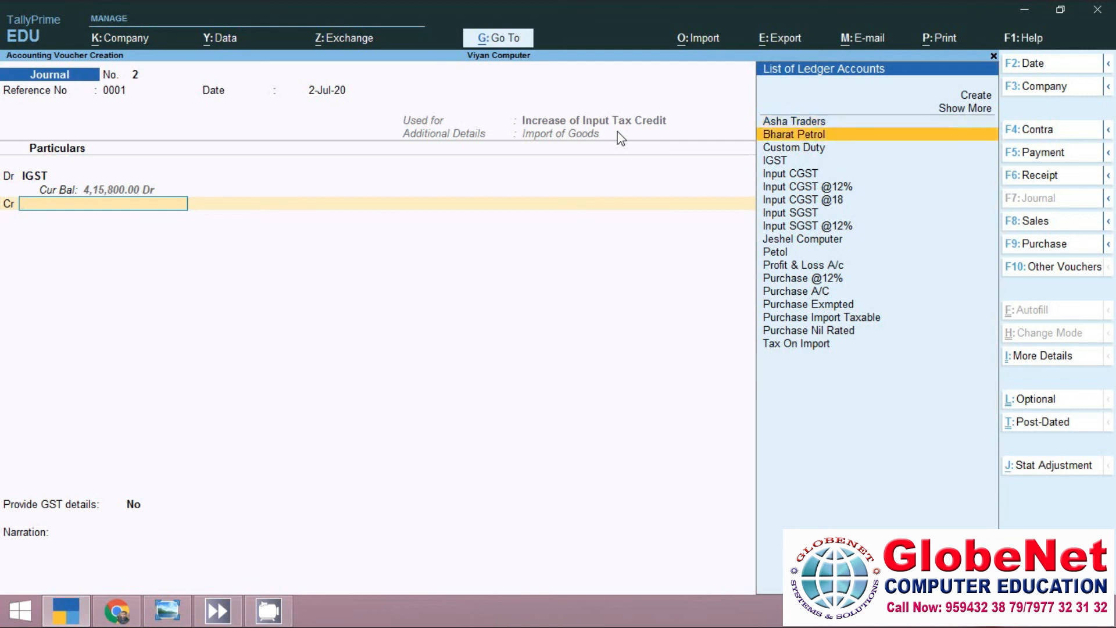
pyautogui.press('Down')
pyautogui.press('Down')
pyautogui.press('Down')
pyautogui.press('Down')
pyautogui.press('Down')
pyautogui.press('Down')
pyautogui.press('Down')
pyautogui.press('Down')
pyautogui.press('Down')
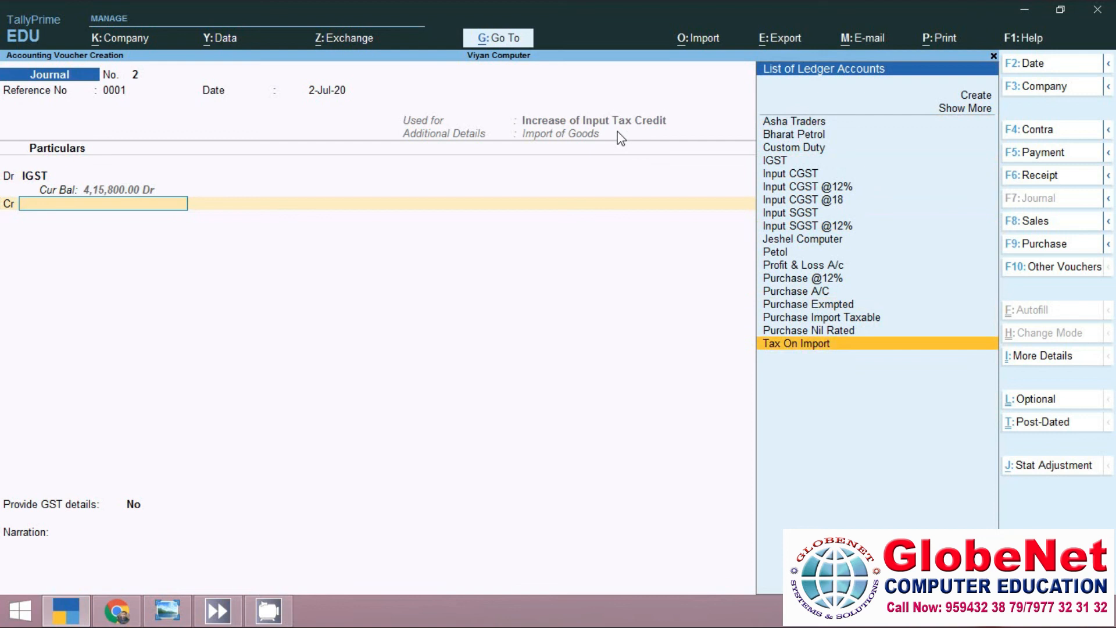
pyautogui.press('Return')
pyautogui.press('Return')
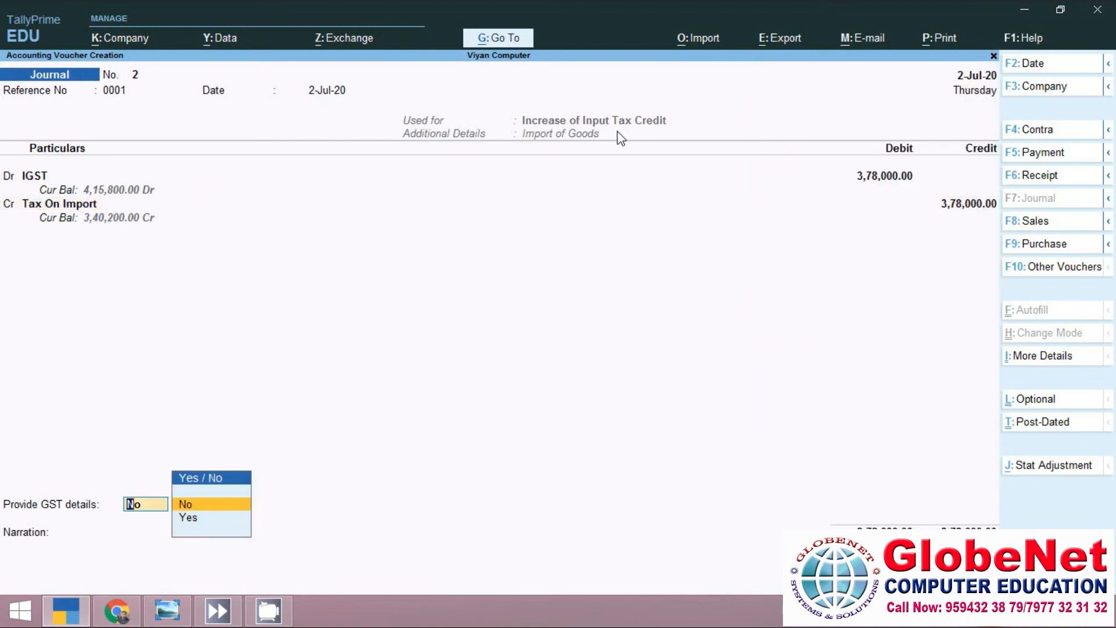
pyautogui.press('Return')
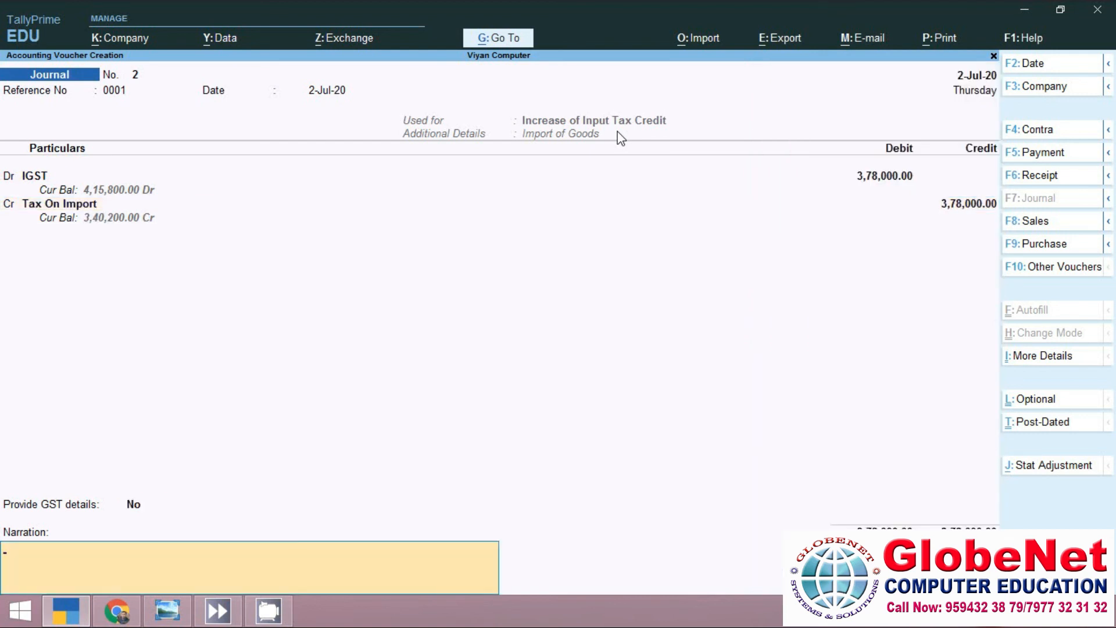
# - Save the journal without a narration and start a payment voucher dated 2/7/2020 with ICICI Bank as the account
pyautogui.press('Return')
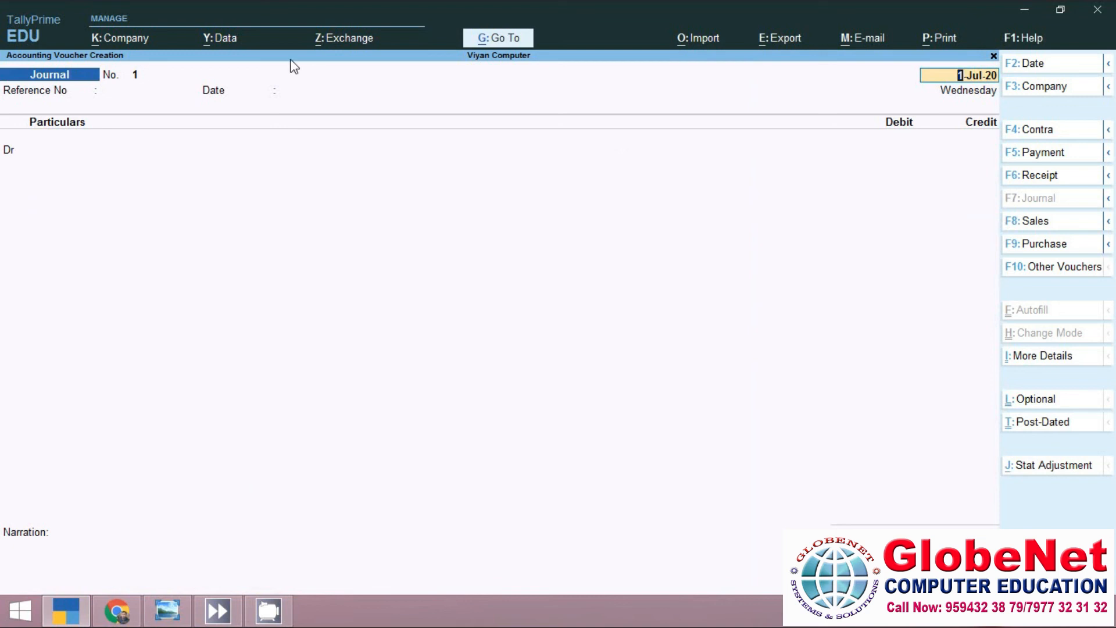
pyautogui.click(1048, 155)
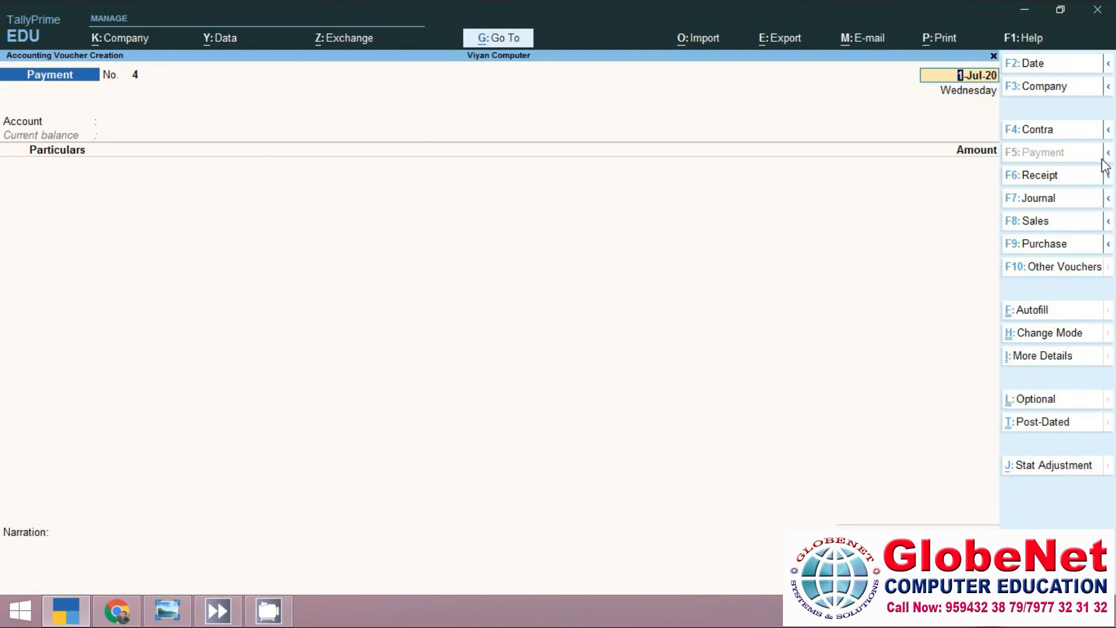
pyautogui.write('2/7/2020')
pyautogui.press('Return')
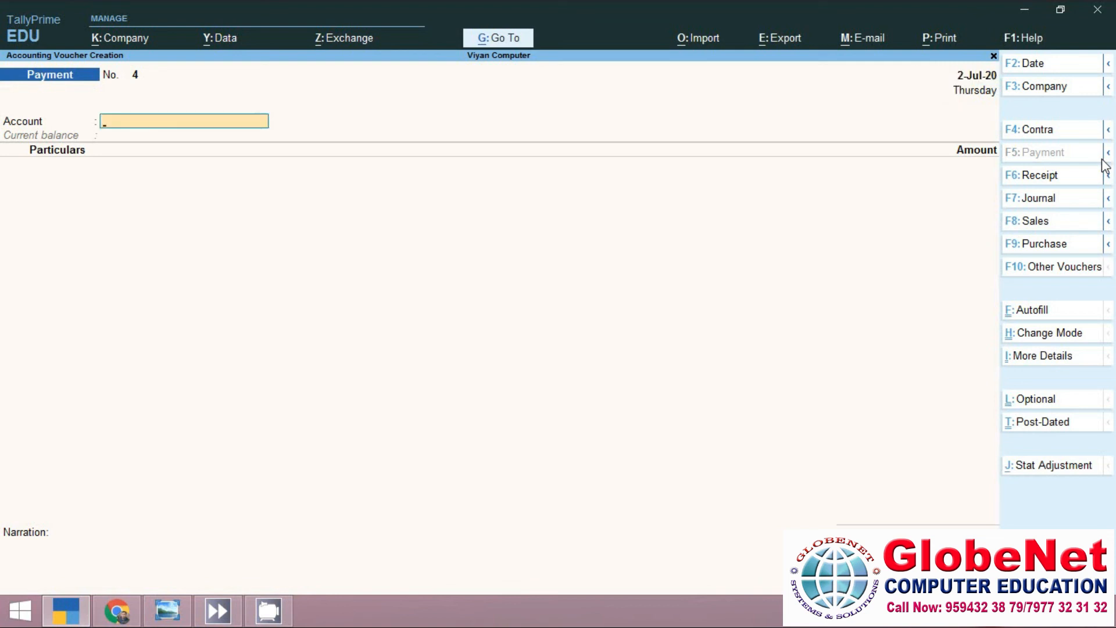
pyautogui.write('I')
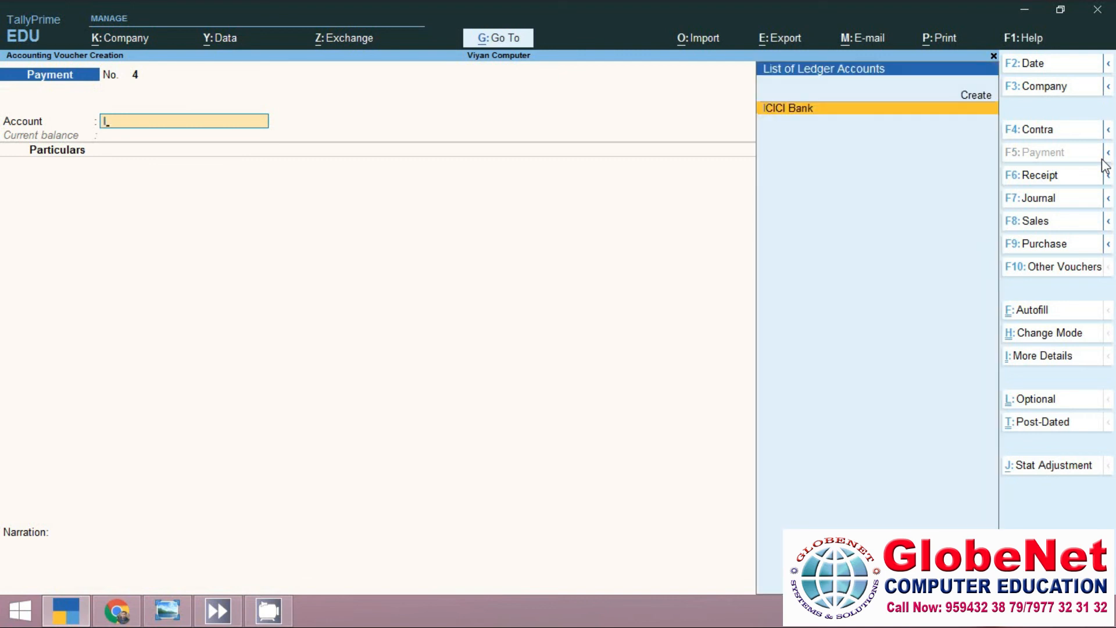
pyautogui.press('Return')
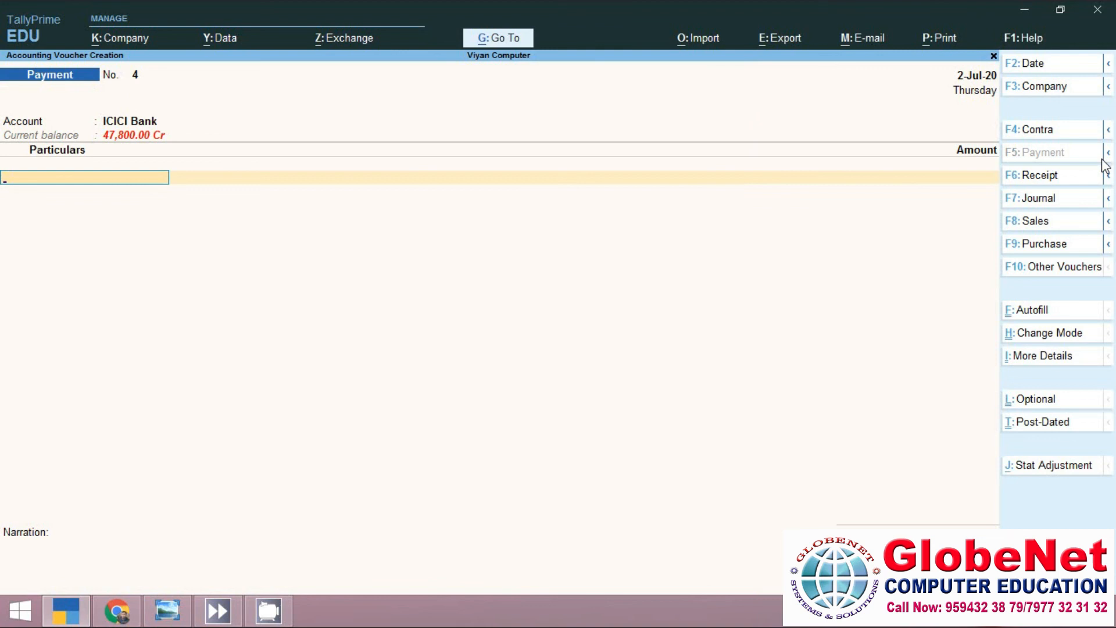
# - Add Jeshel Computer as the paid ledger with an amount of 200000
pyautogui.write('J')
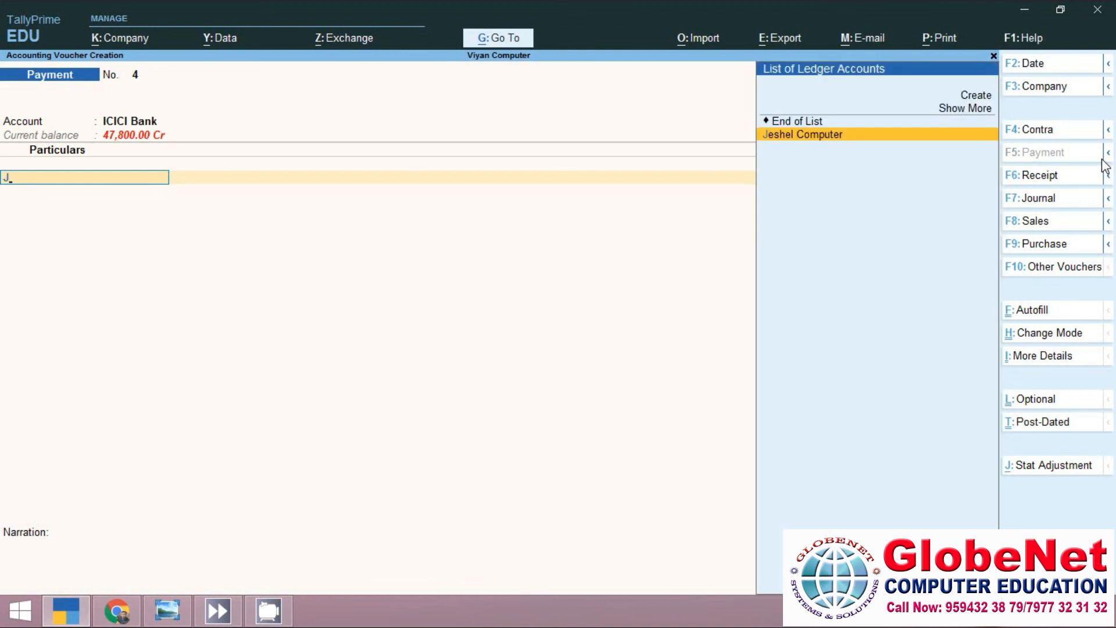
pyautogui.press('Return')
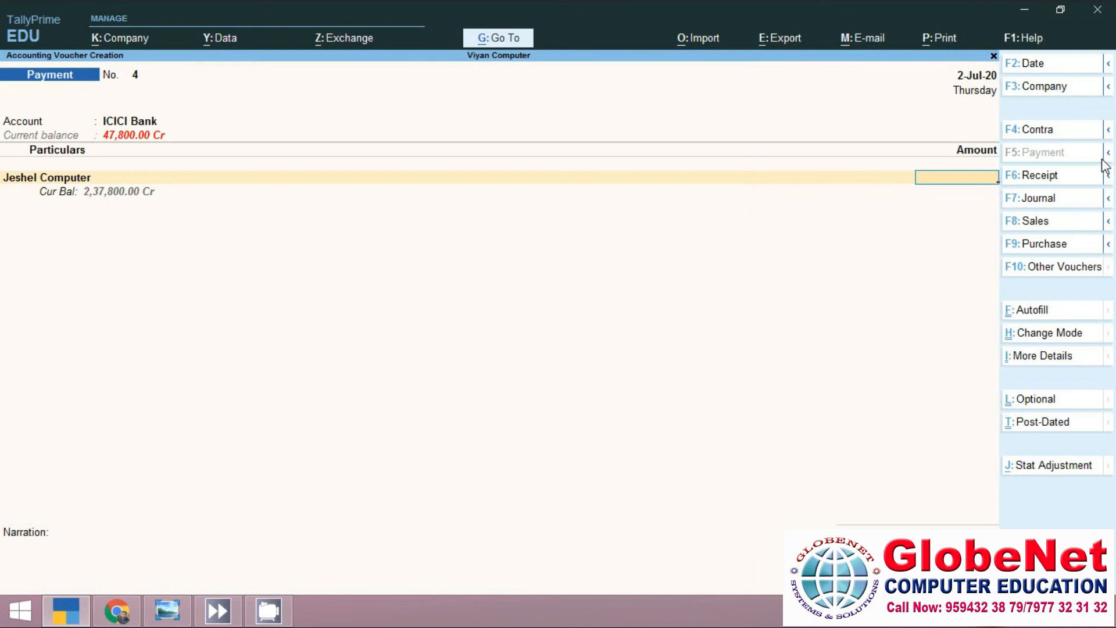
pyautogui.write('200000')
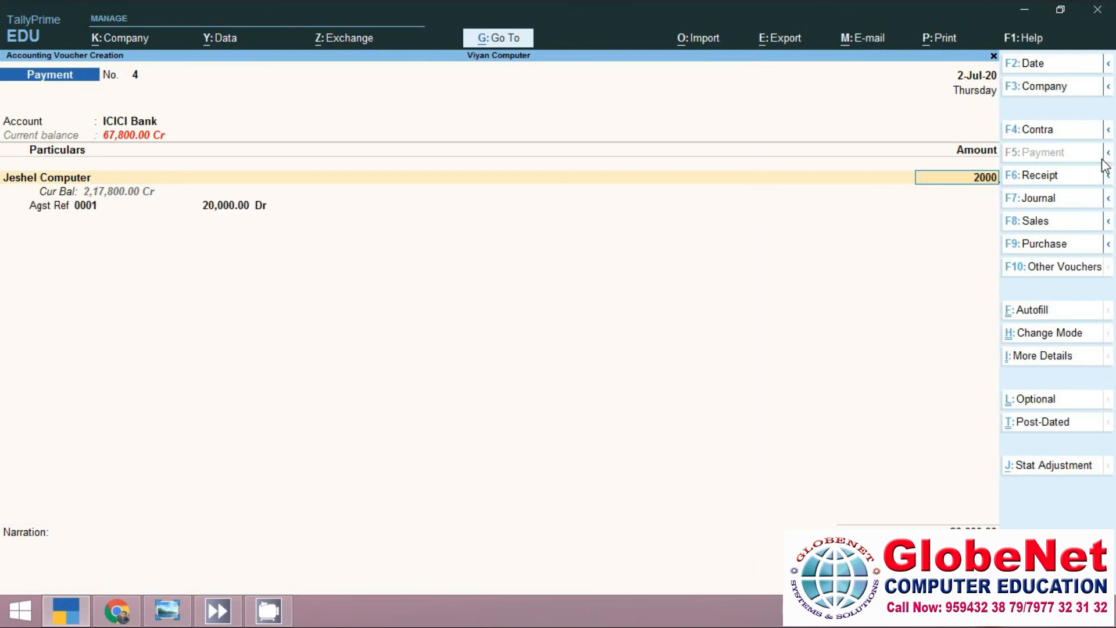
pyautogui.press('Return')
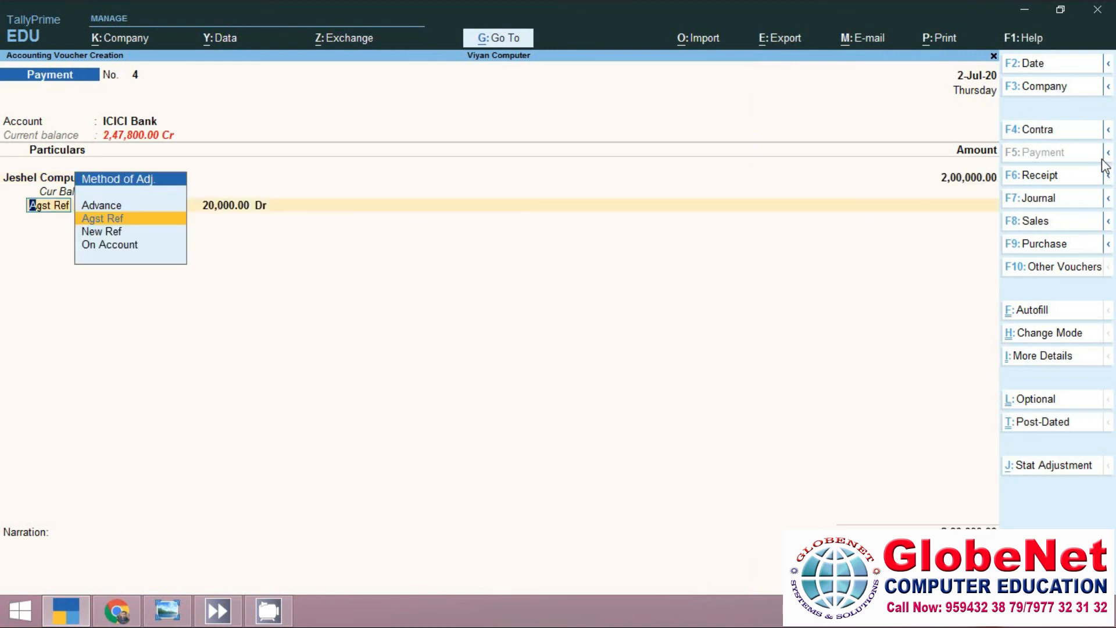
# - Allocate 200000 of the payment to Jeshel Computer against bill reference 0001 and finish the ledger lines
pyautogui.press('Return')
pyautogui.press('Return')
pyautogui.write('20000')
pyautogui.press('Return')
pyautogui.press('BackSpace')
pyautogui.press('BackSpace')
pyautogui.write('200000')
pyautogui.press('Return')
pyautogui.press('Return')
pyautogui.press('Return')
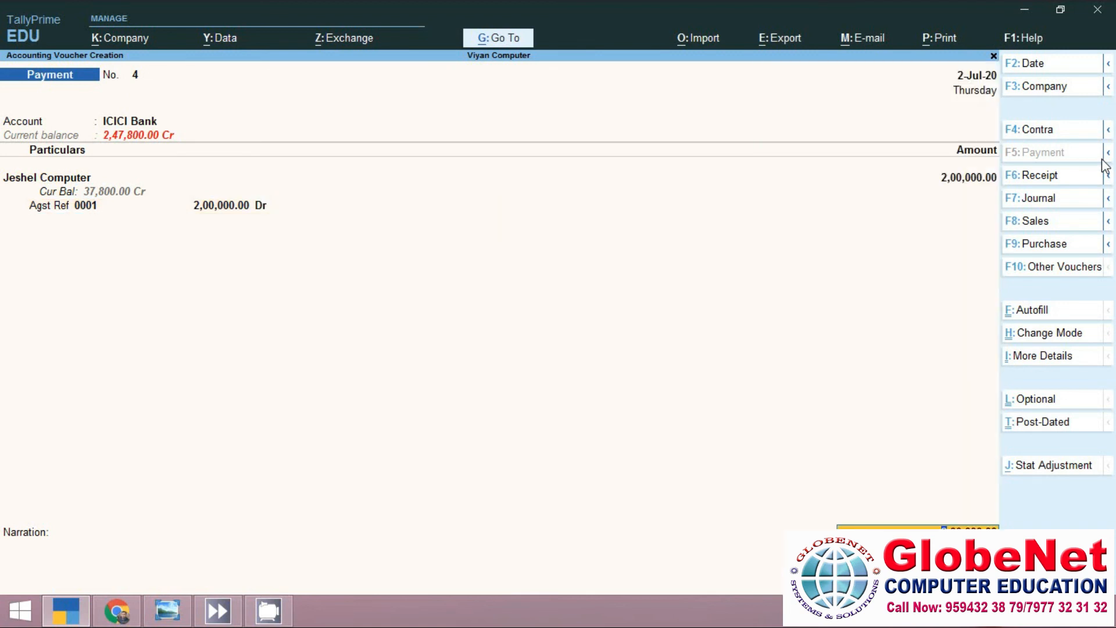
# - Fill in the ICICI Bank allocation as a cheque with range Not Applicable and instrument number 12345, keeping the date 2-Jul-20
pyautogui.press('Return')
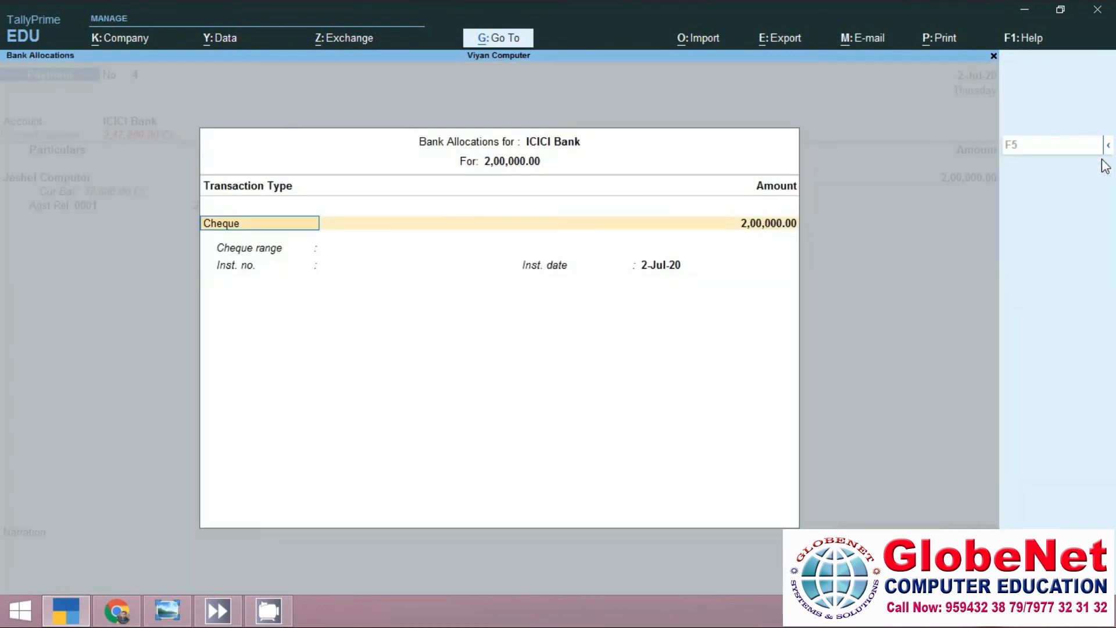
pyautogui.press('Return')
pyautogui.press('Return')
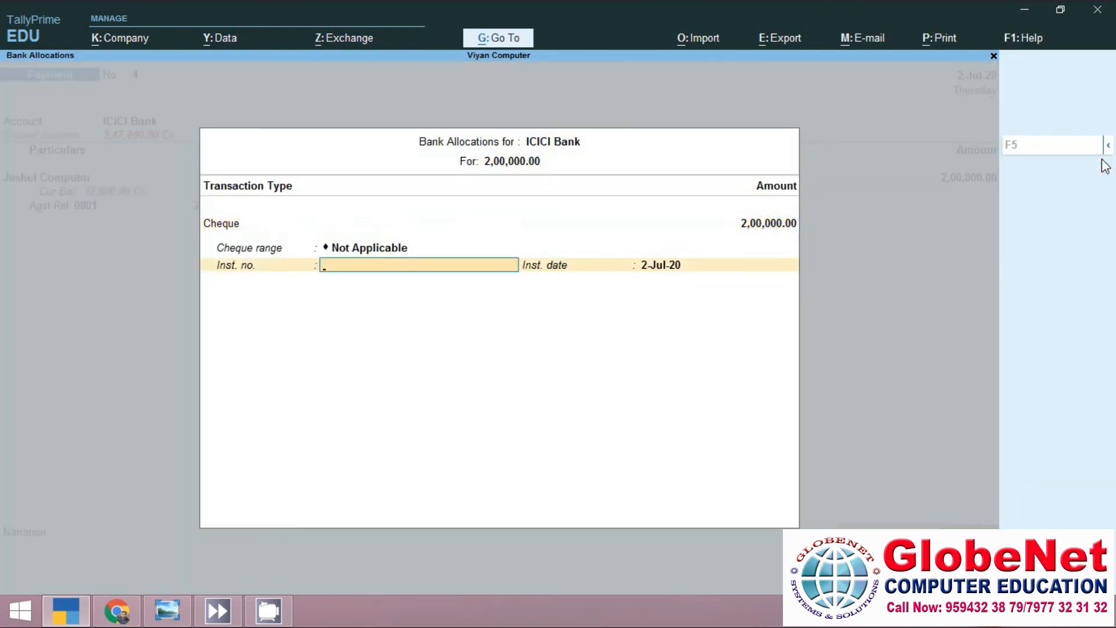
pyautogui.write('12345')
pyautogui.press('Return')
pyautogui.press('Return')
pyautogui.press('Return')
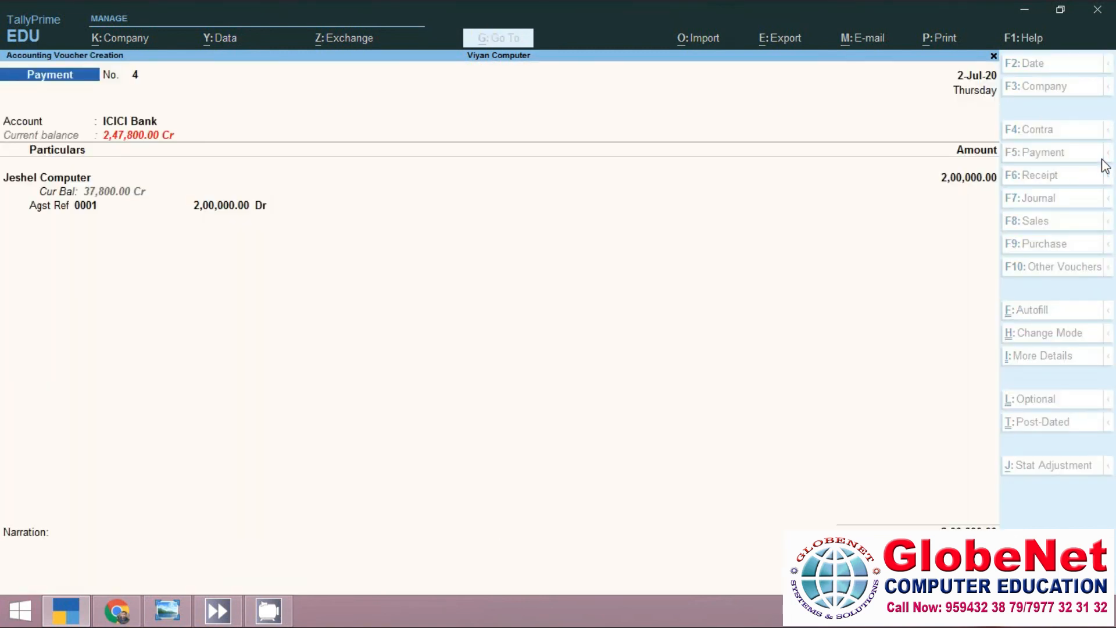